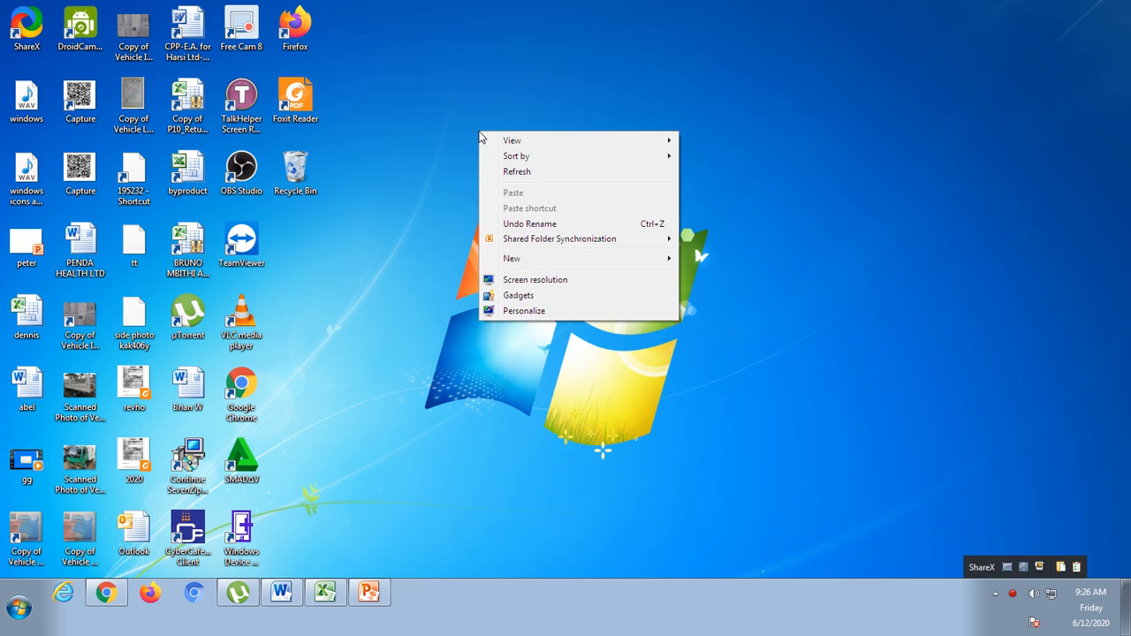
- Open the screen saver settings from desktop personalization and preview the Photos screen saver
click(530, 312)
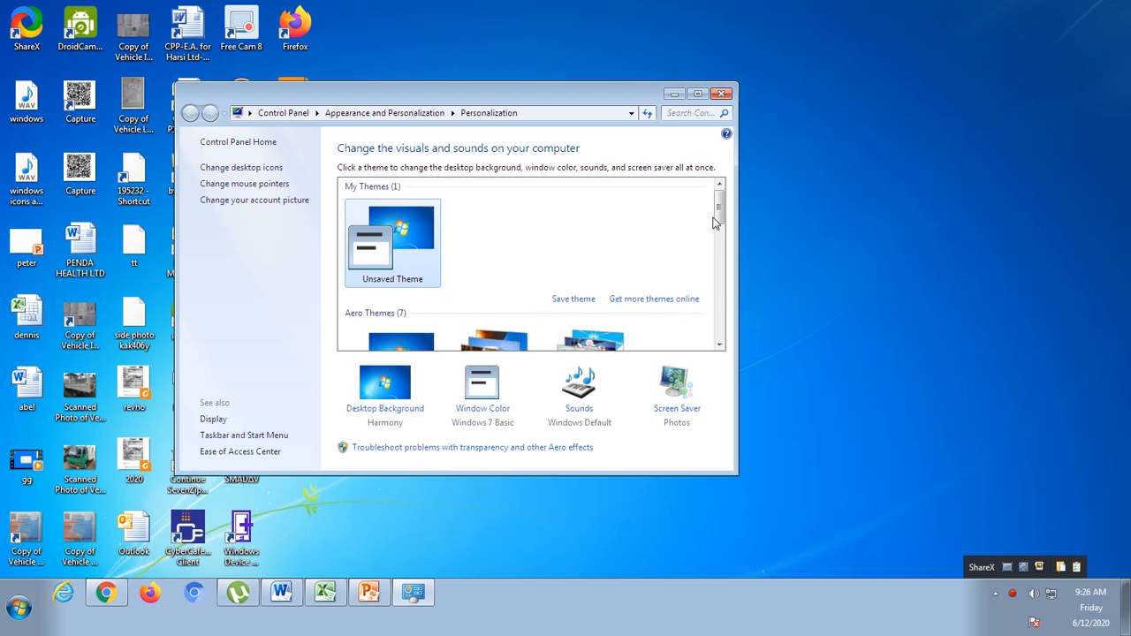
drag(714, 217, 736, 241)
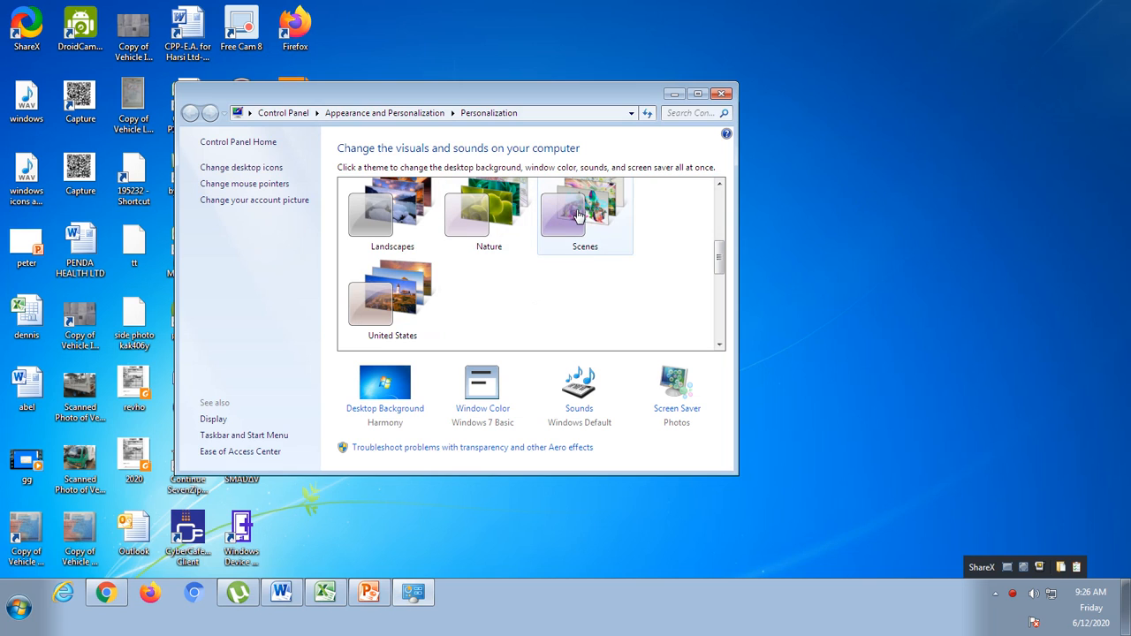
click(677, 410)
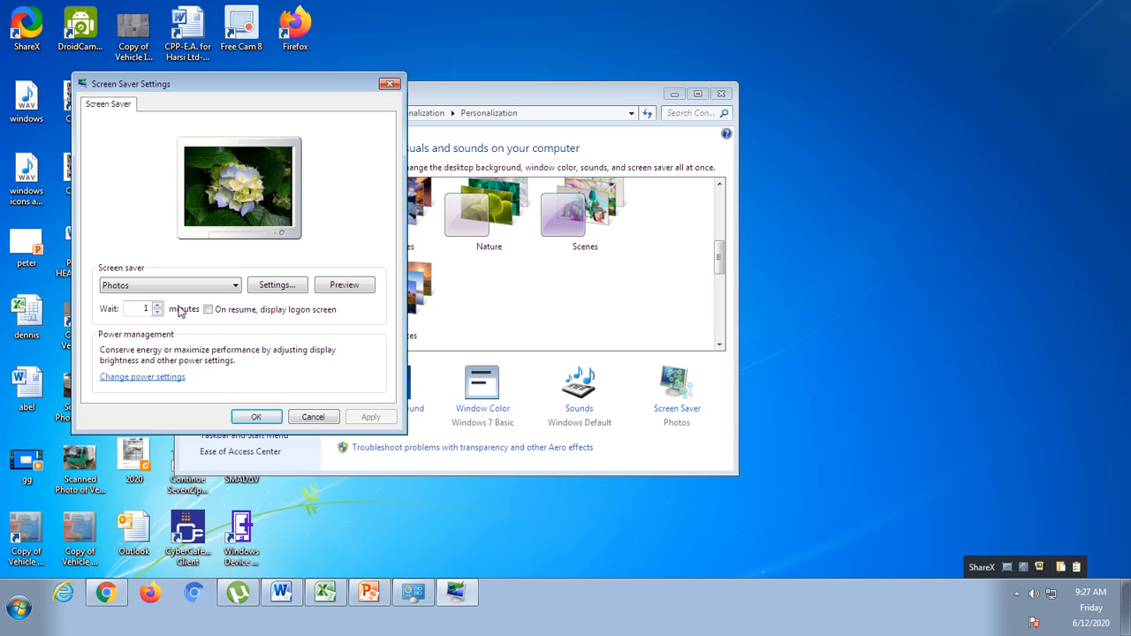
click(345, 287)
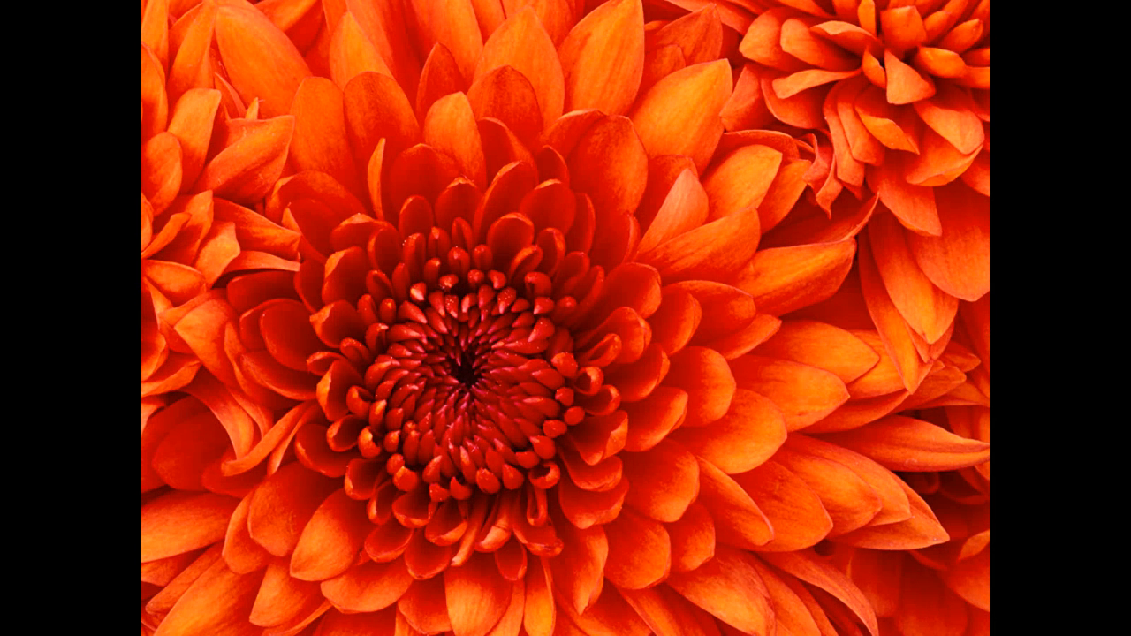
- Set the screen saver to Blank with a wait of 3 minutes, apply it and close the personalization settings
mouse_move(227, 285)
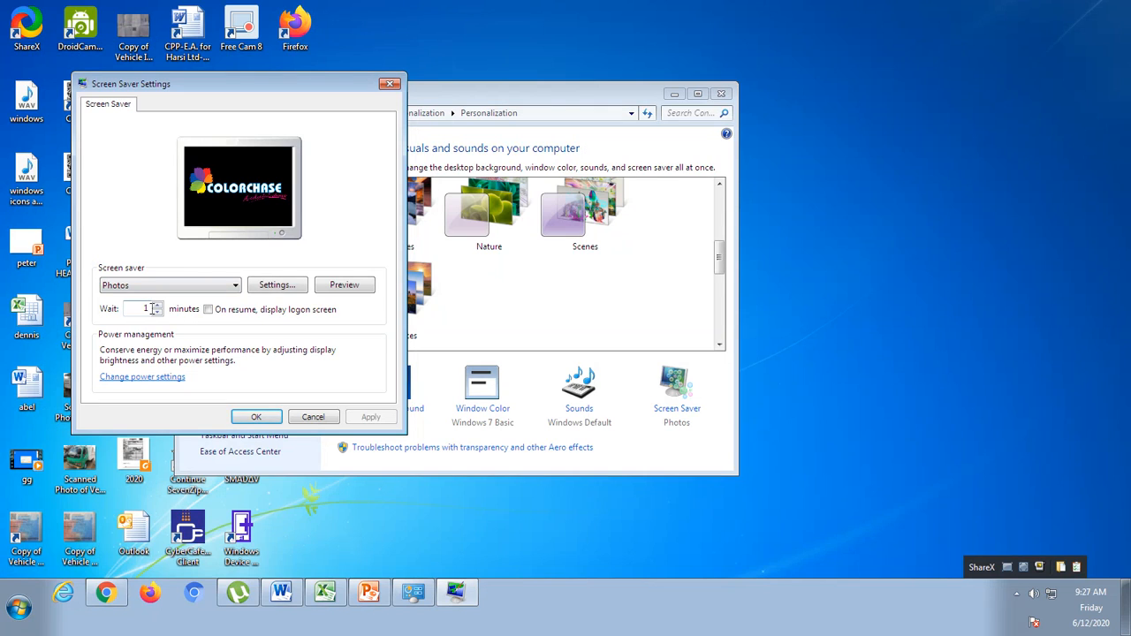
click(224, 285)
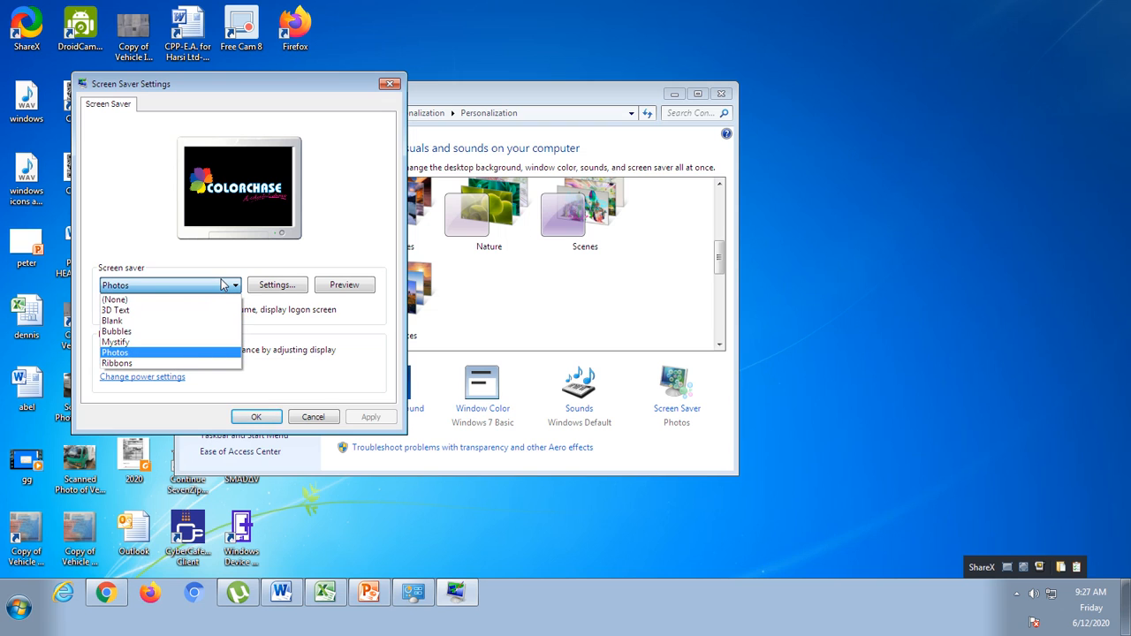
click(123, 322)
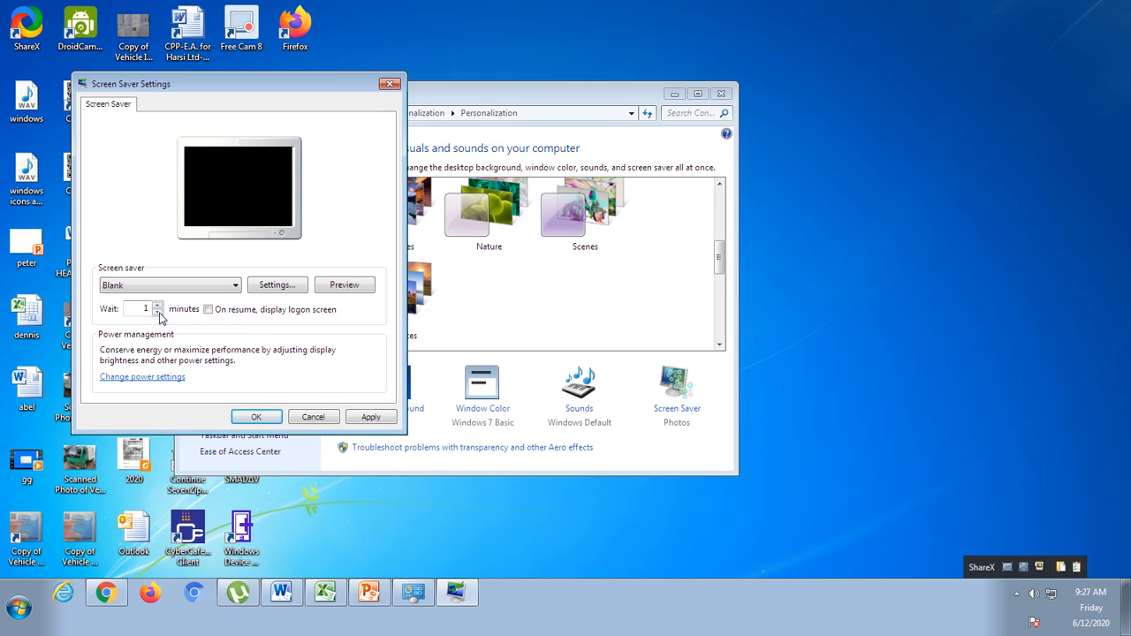
click(345, 287)
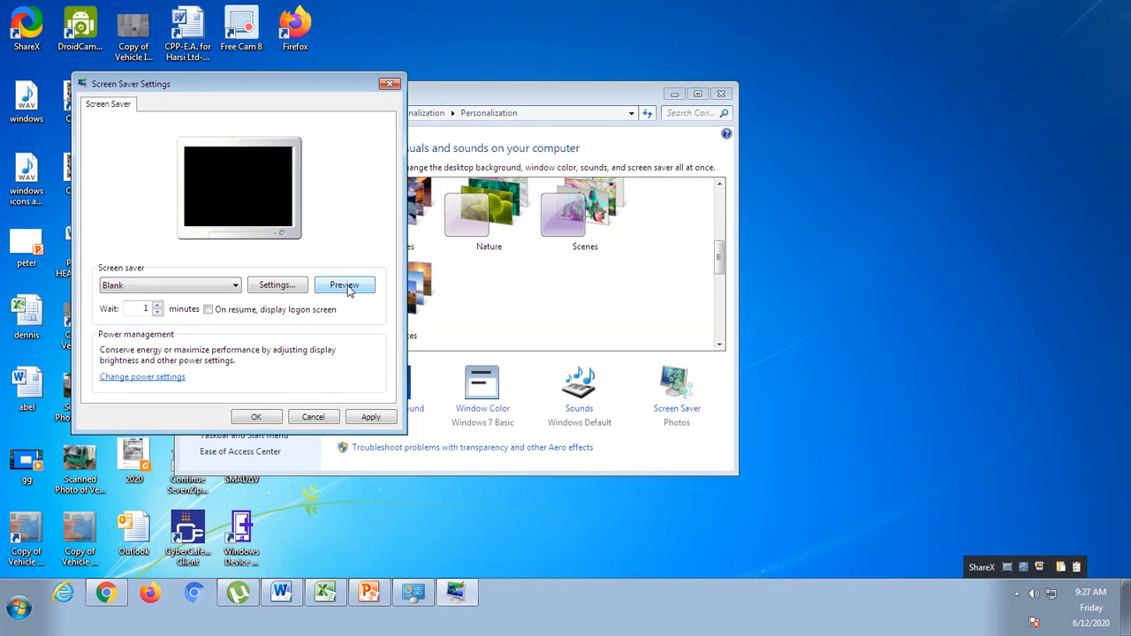
double_click(157, 305)
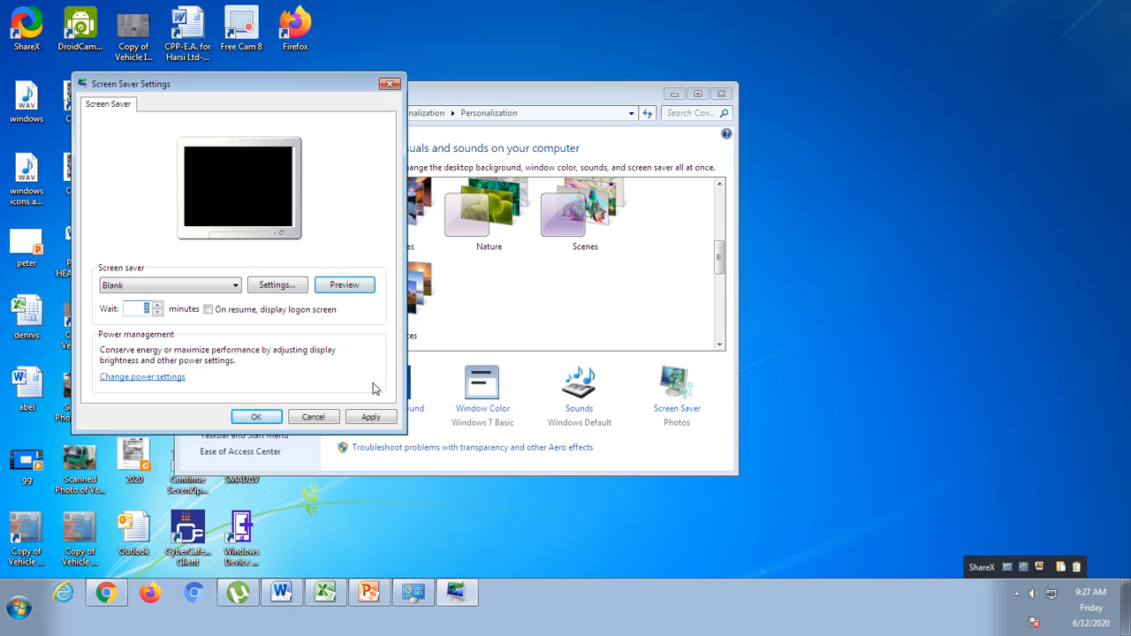
click(370, 419)
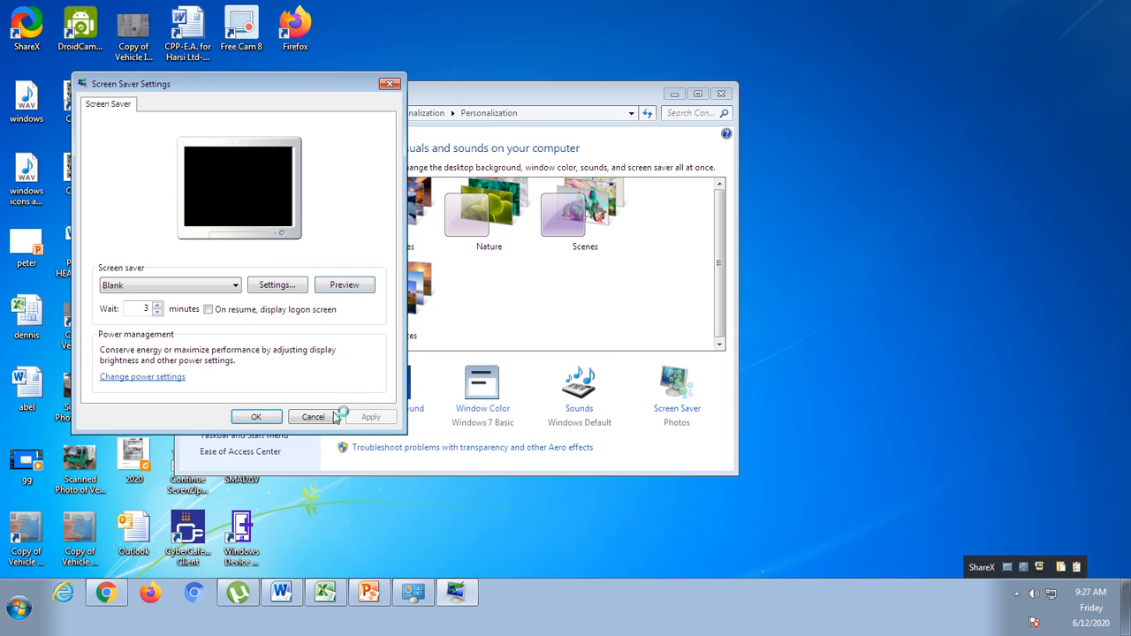
click(256, 418)
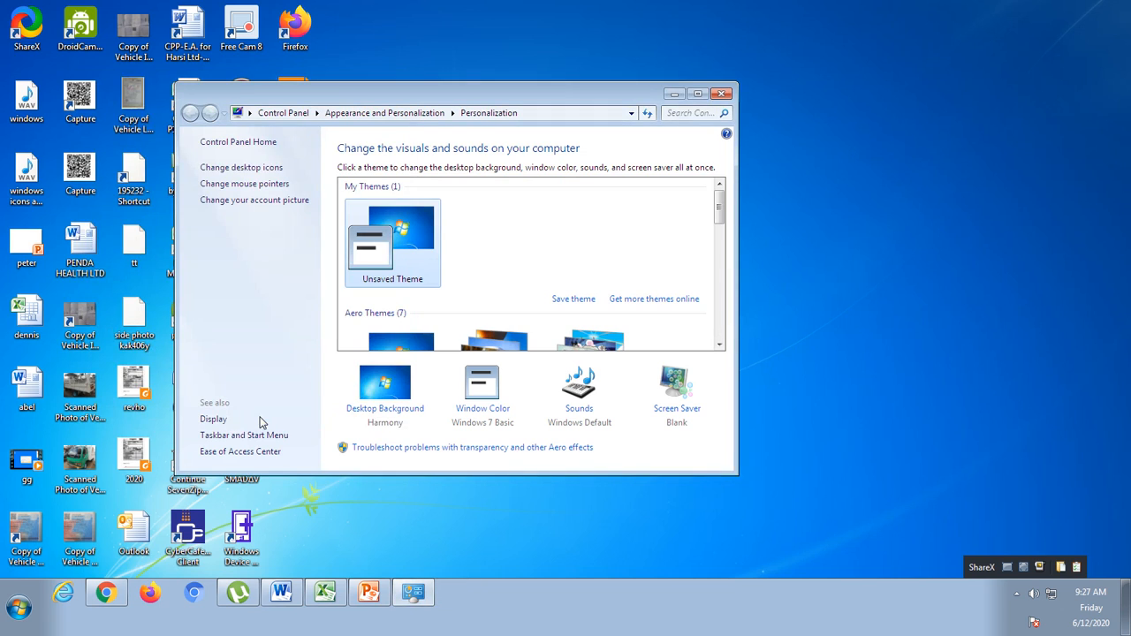
click(722, 93)
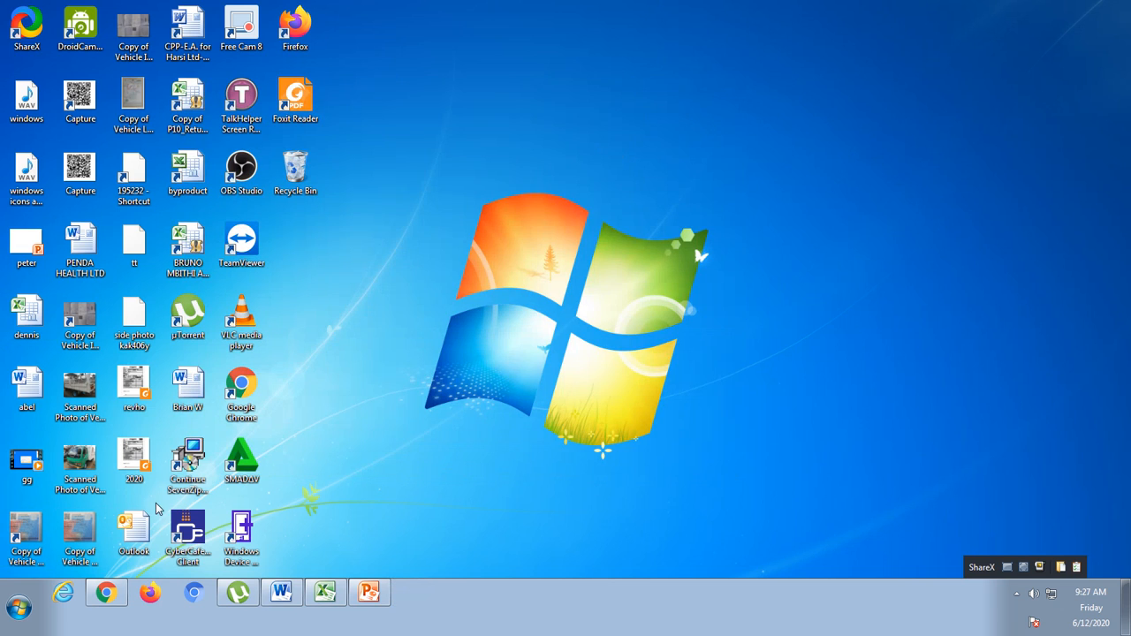
- Launch Paint by searching for mspaint, maximize its window and enlarge the blank canvas to about 1583 × 643 px
click(17, 616)
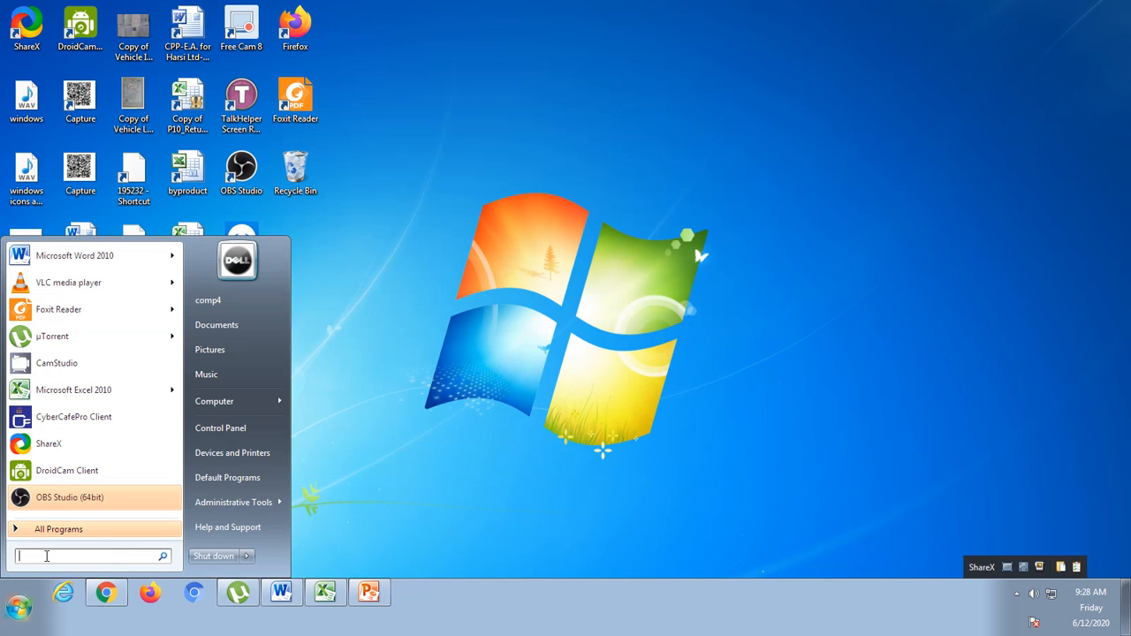
text(msp)
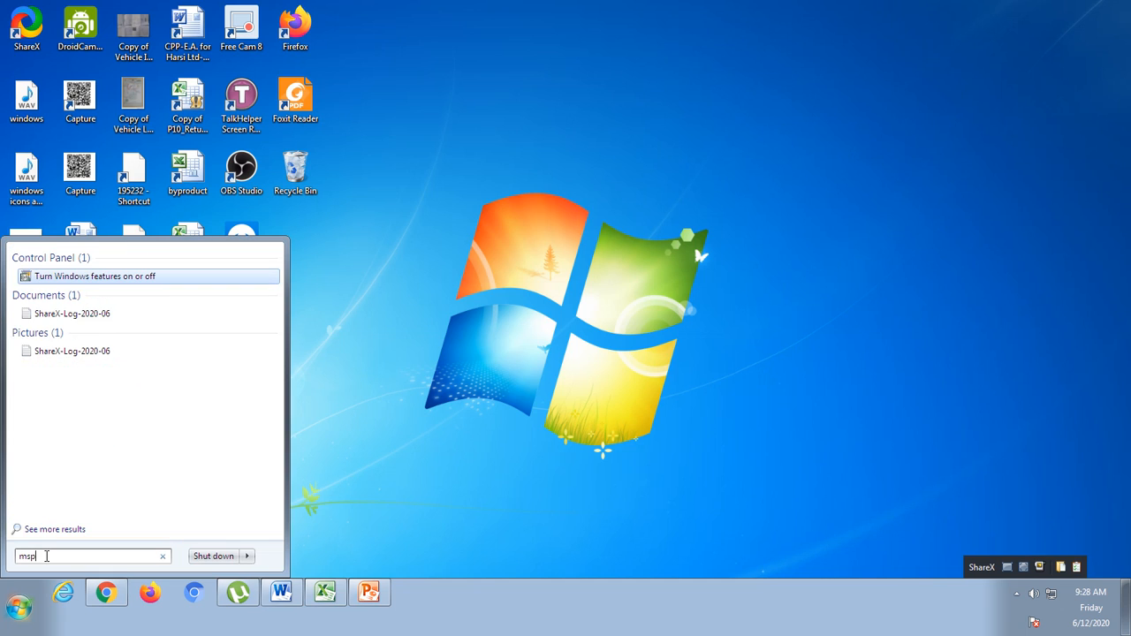
text(aint)
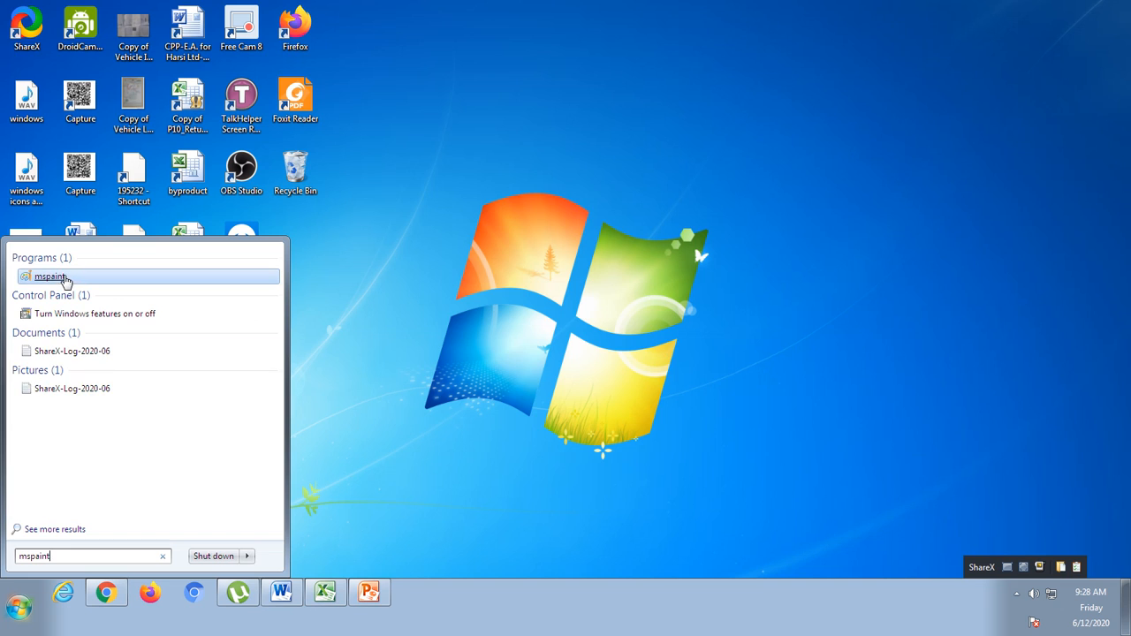
click(50, 278)
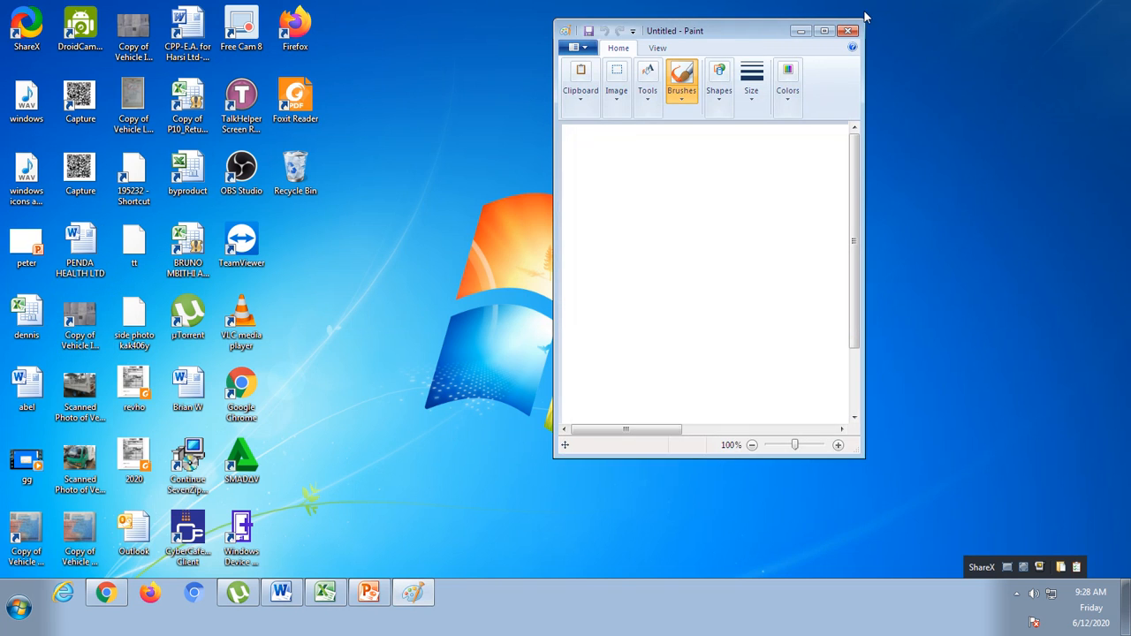
click(824, 31)
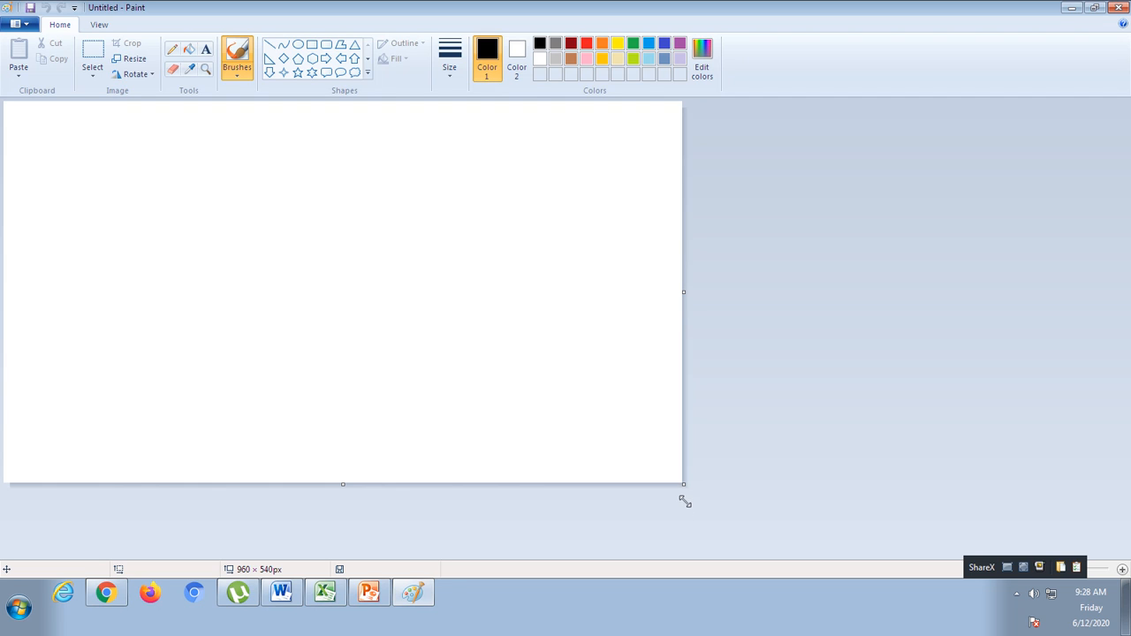
drag(684, 485, 1120, 555)
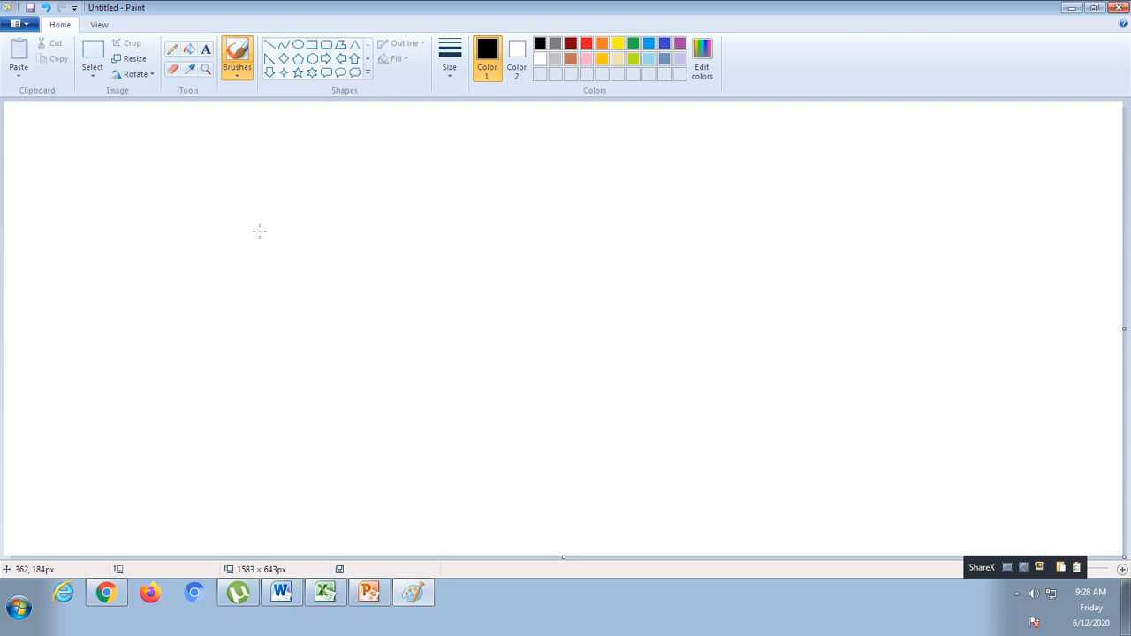
click(230, 75)
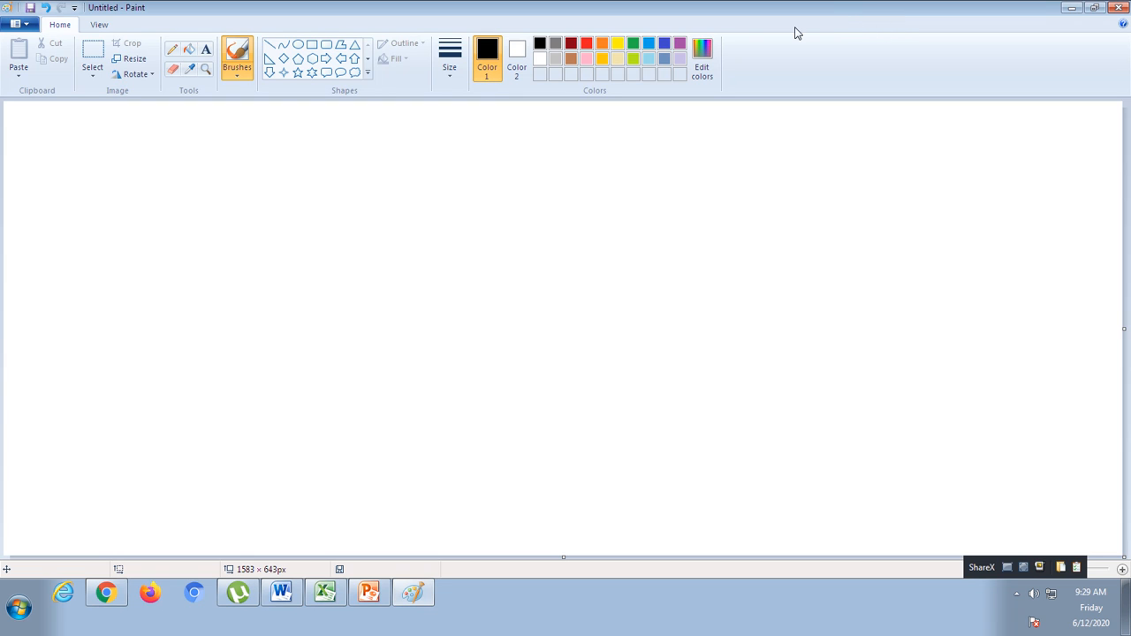
- Draw a triangular roof about 496 × 155 px and a rectangular house wall about 450 × 220 px directly beneath it
click(355, 46)
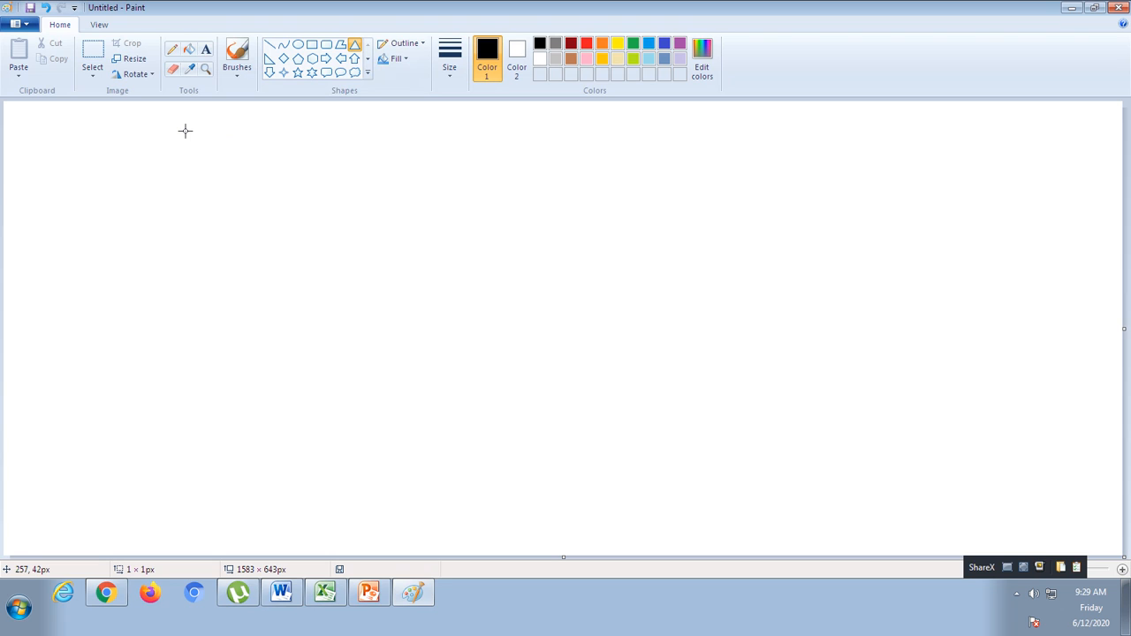
drag(185, 131, 535, 239)
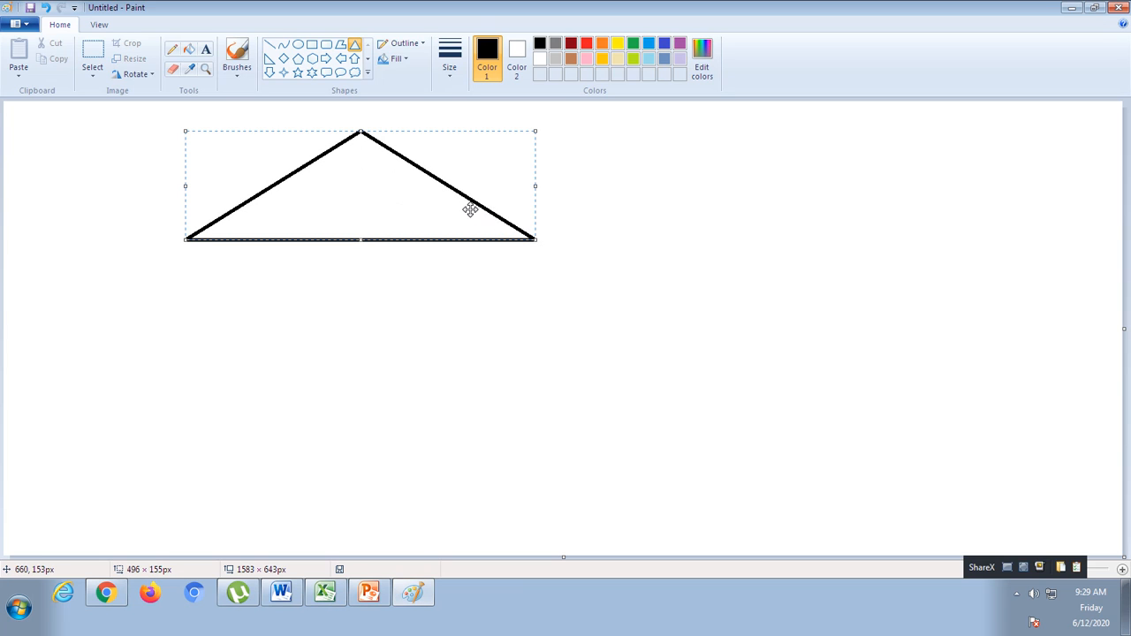
click(313, 46)
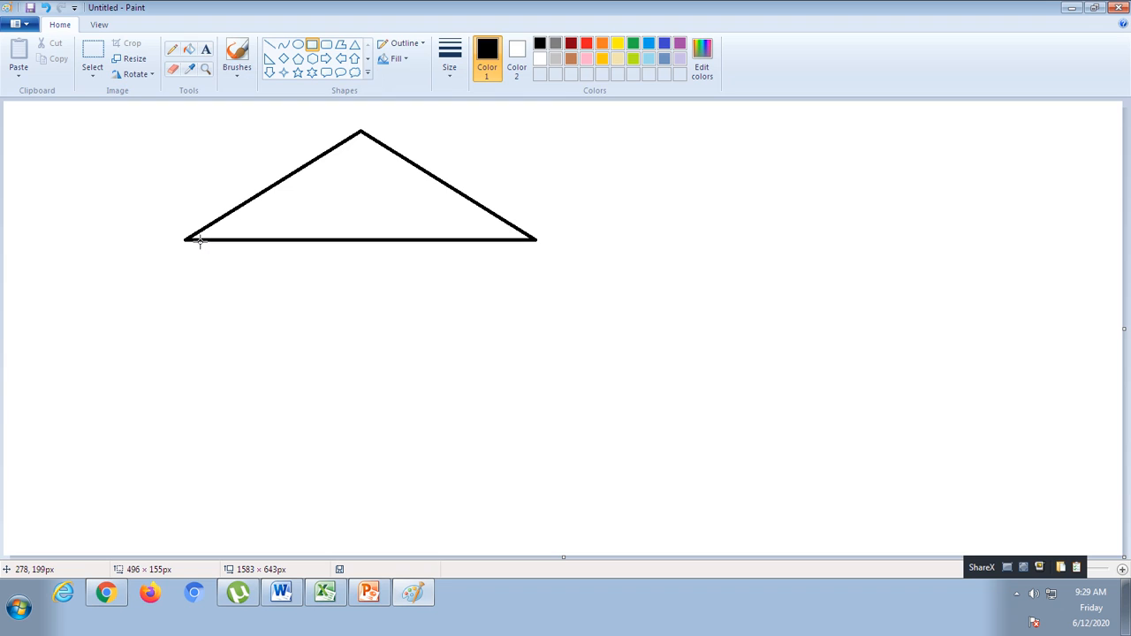
drag(201, 239, 519, 395)
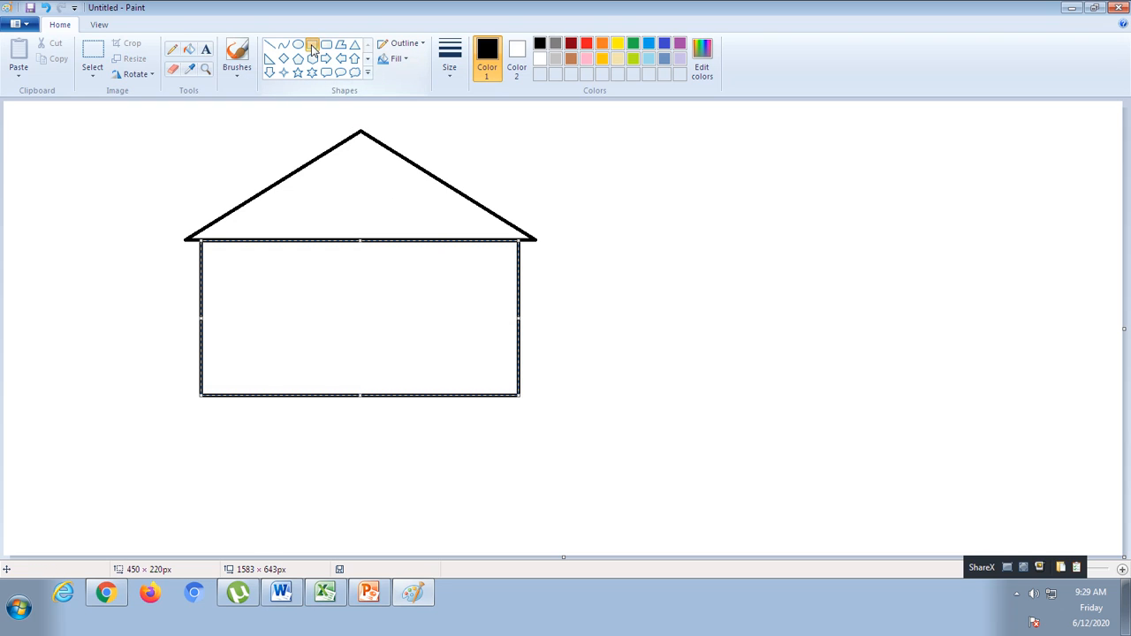
- Draw a rectangular door about 110 × 165 px at the wall's bottom centre and a rectangular window about 105 × 73 px left of it
click(355, 44)
click(312, 44)
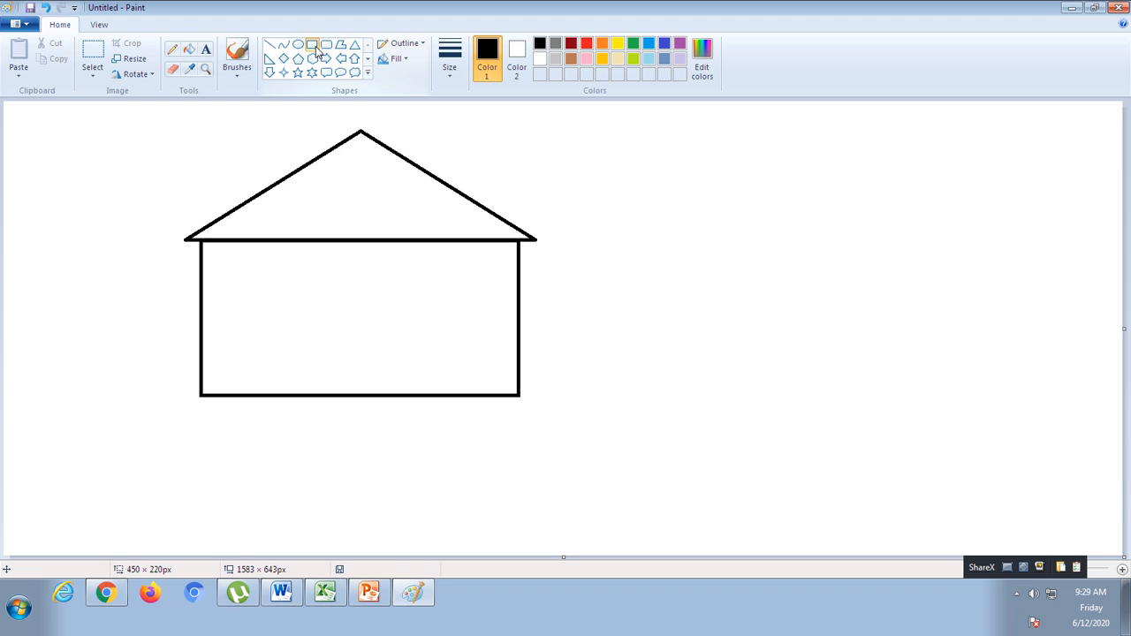
drag(321, 278, 399, 396)
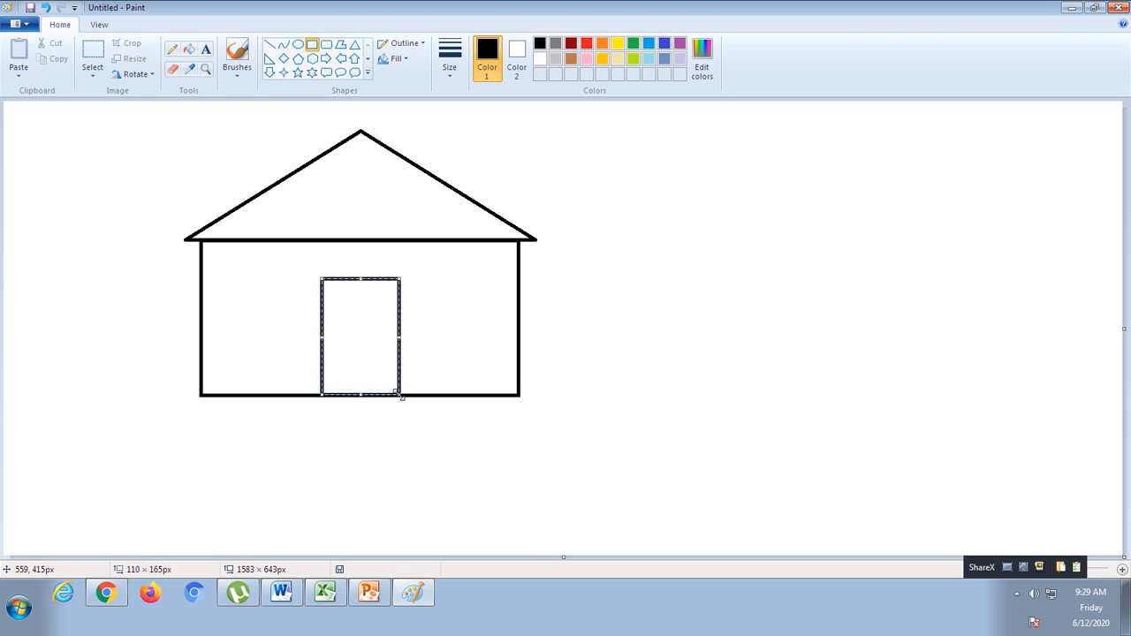
click(311, 45)
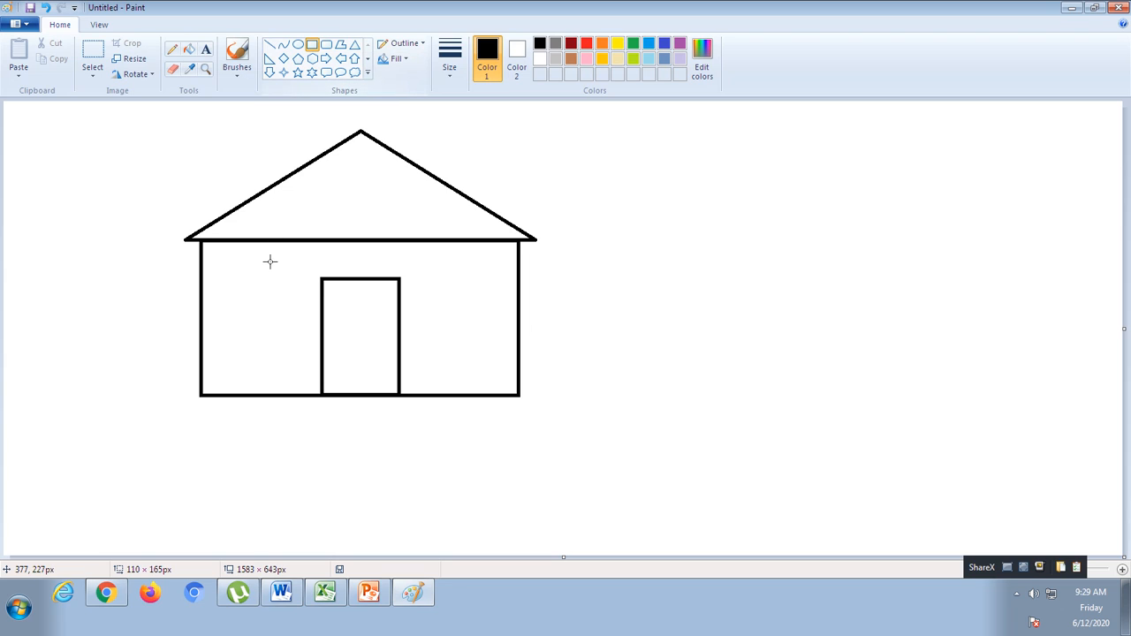
drag(226, 295, 300, 346)
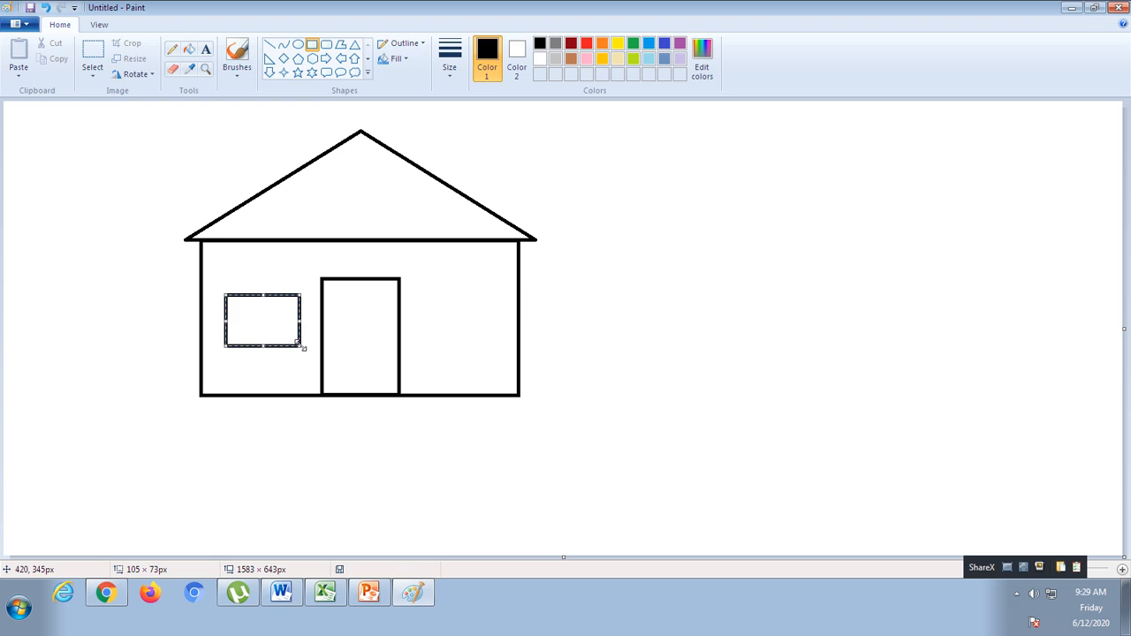
- Draw an oval window about 90 × 99 px on the wall to the right of the door
click(299, 45)
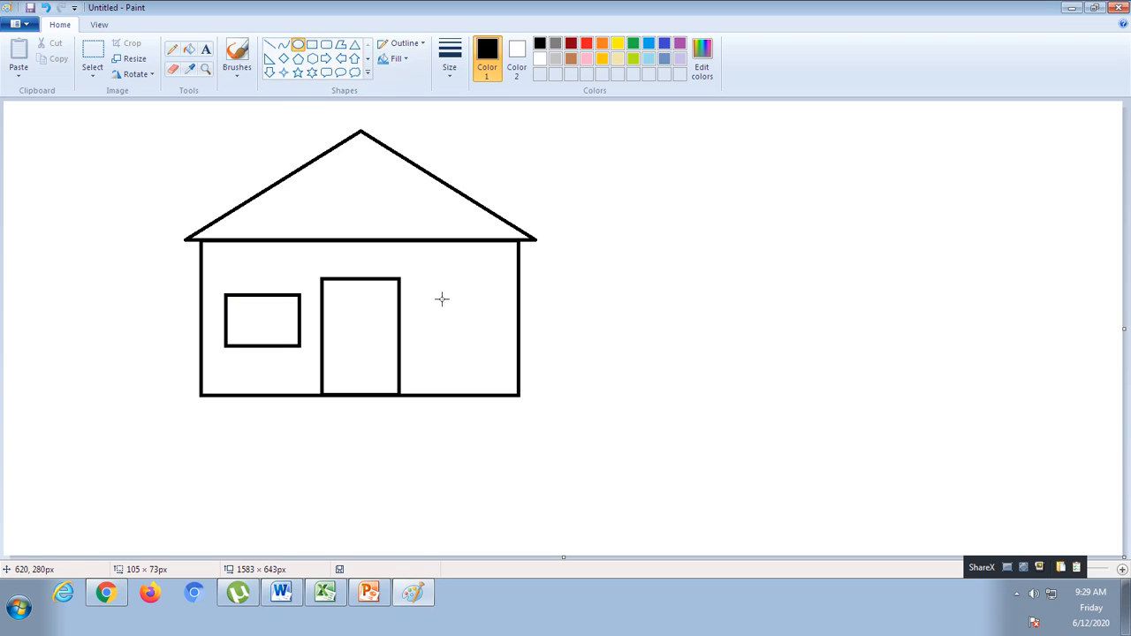
drag(436, 286, 495, 354)
drag(499, 357, 498, 356)
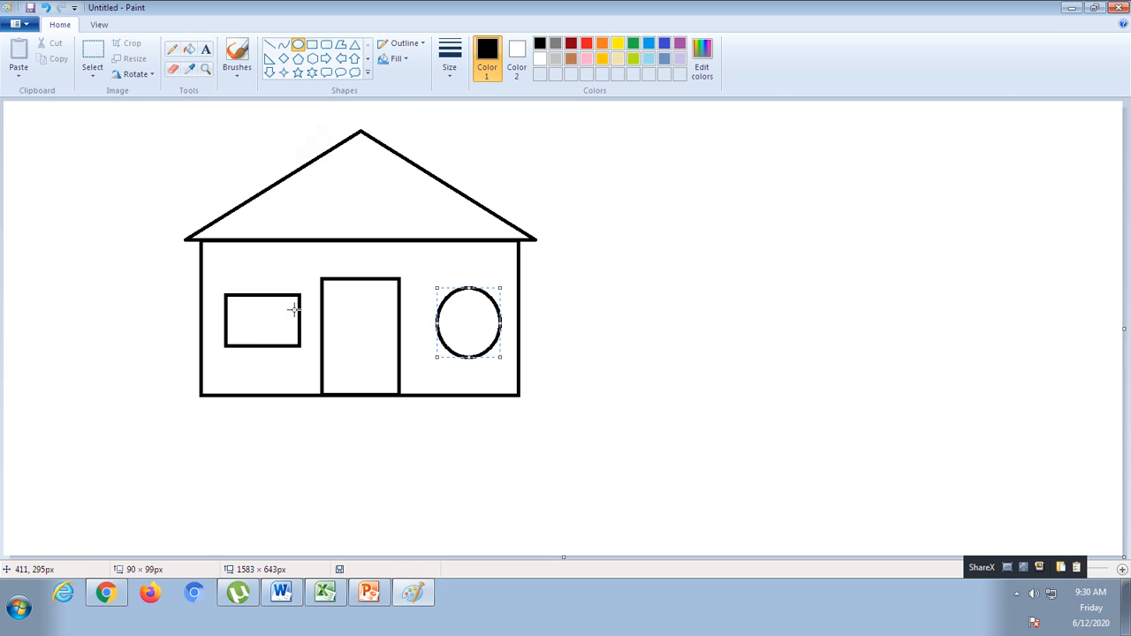
- Fill the rectangular window and its outline with red, and fill the triangular roof with brown
click(189, 49)
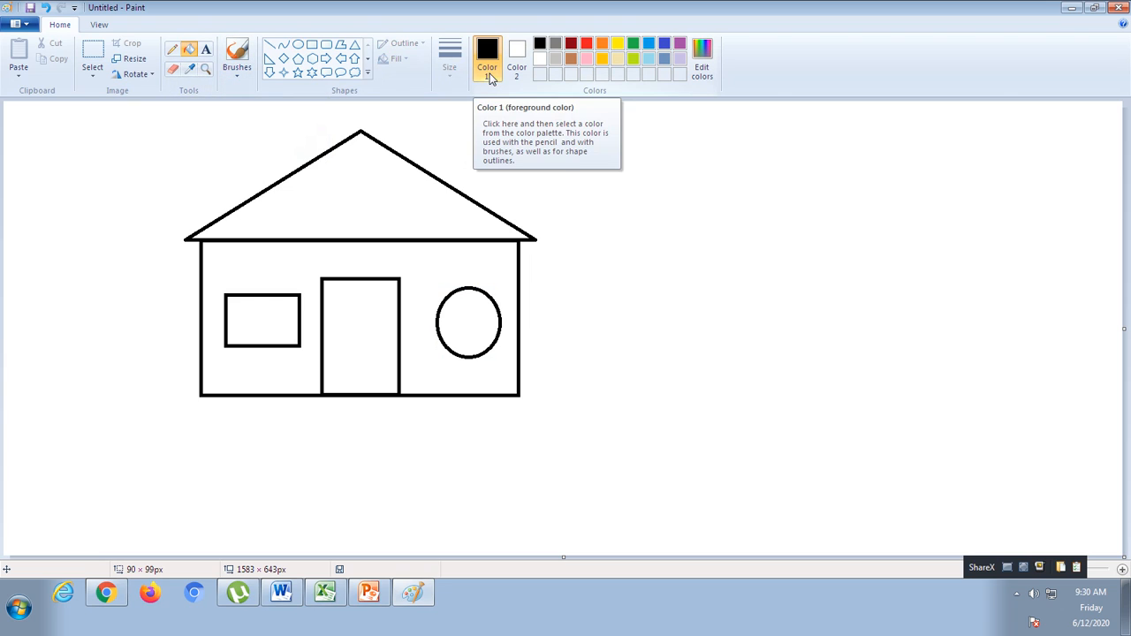
click(588, 44)
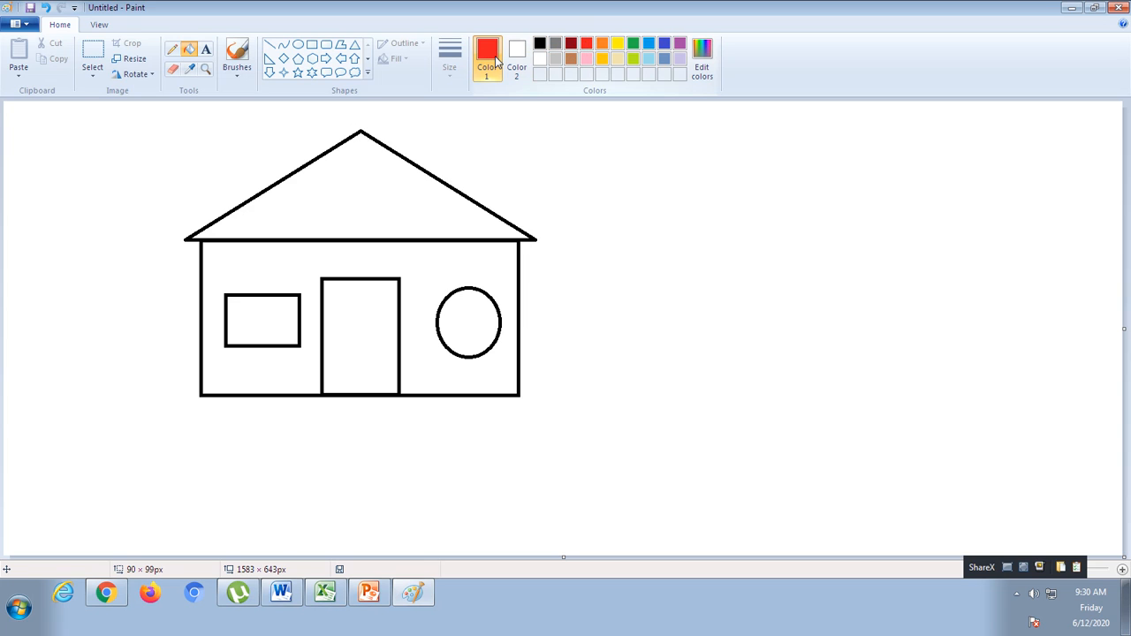
click(270, 309)
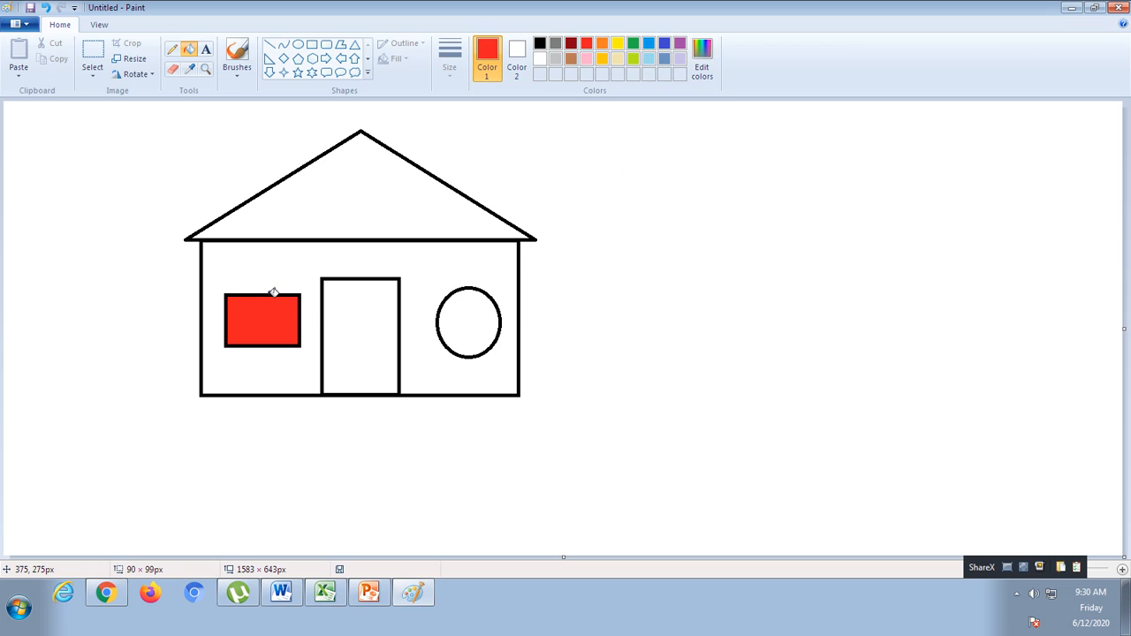
click(272, 292)
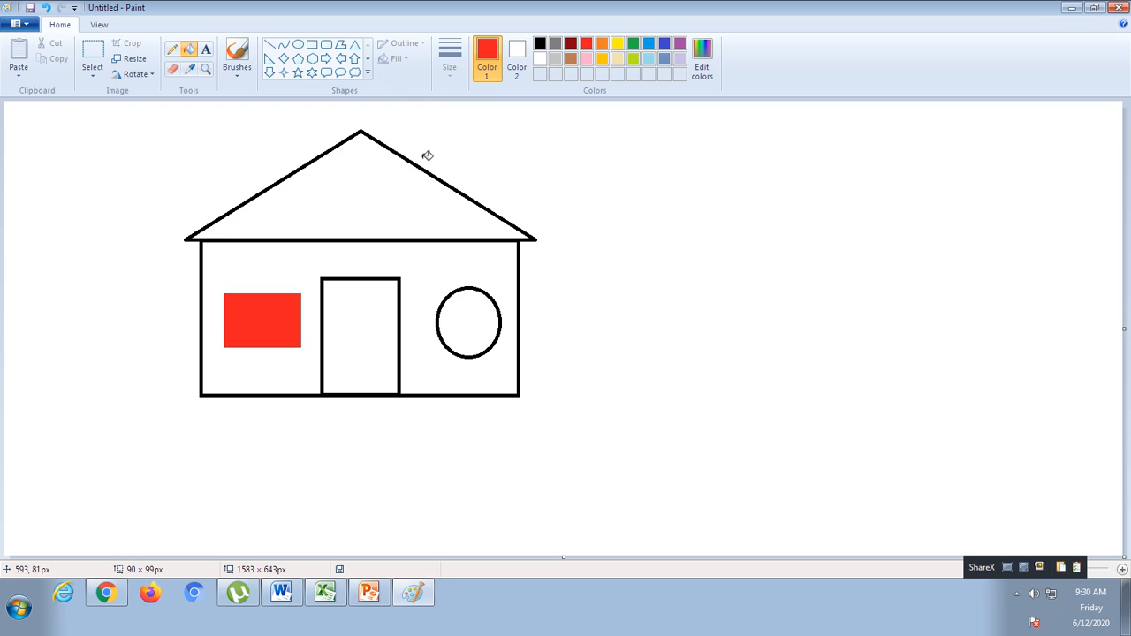
click(572, 59)
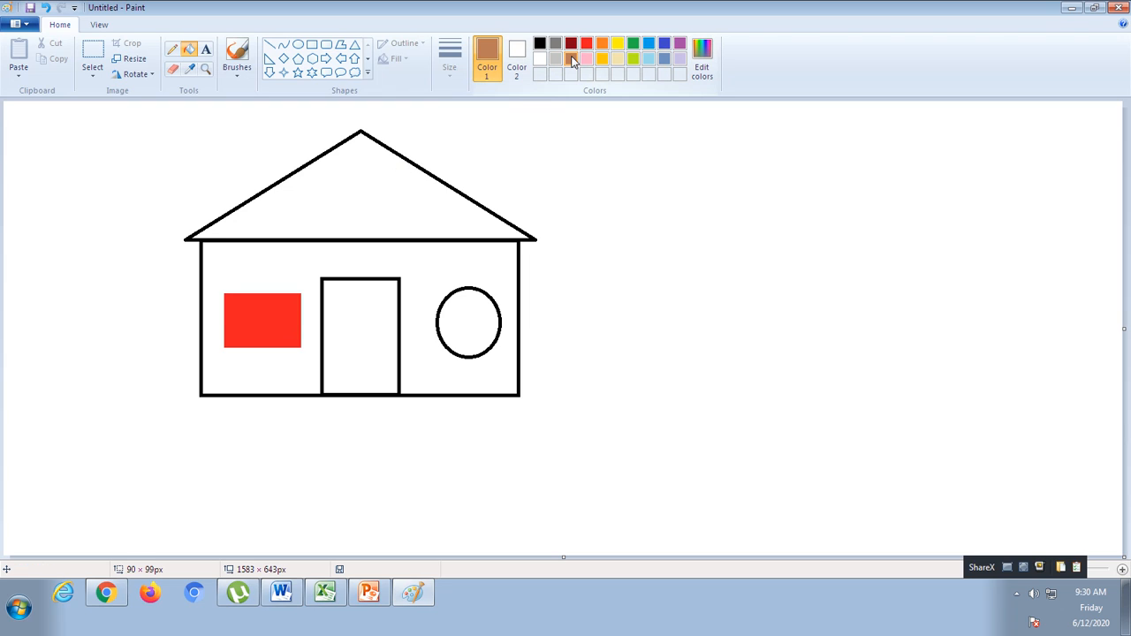
click(346, 193)
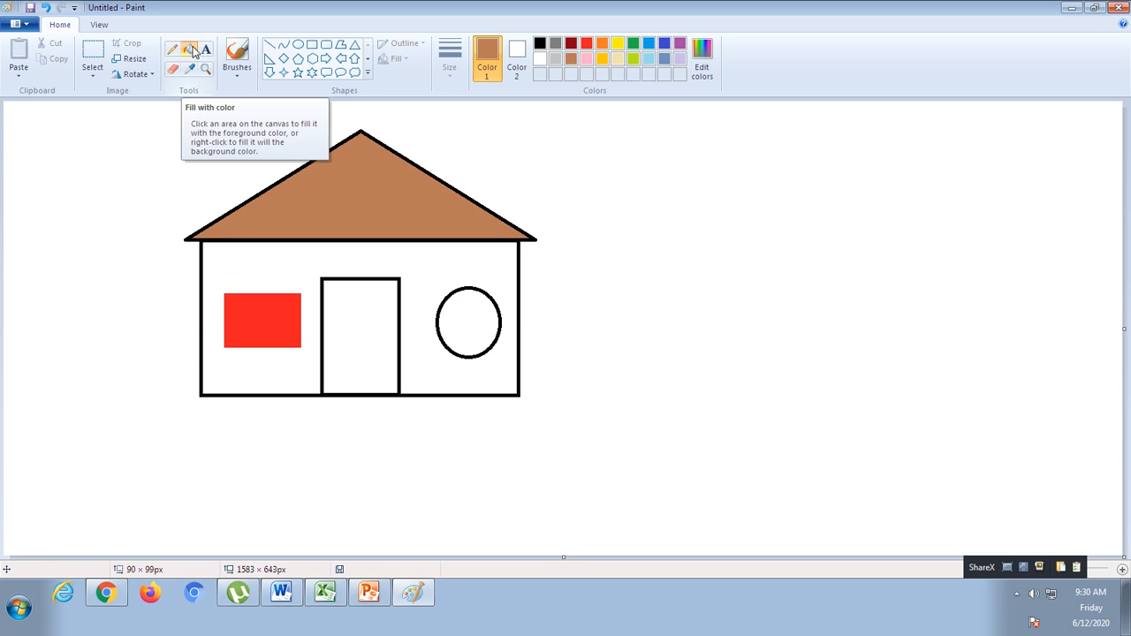
- Draw two black curves from the door's bottom corners, about 488 × 175 px and 427 × 111 px, as a path bending right
click(283, 48)
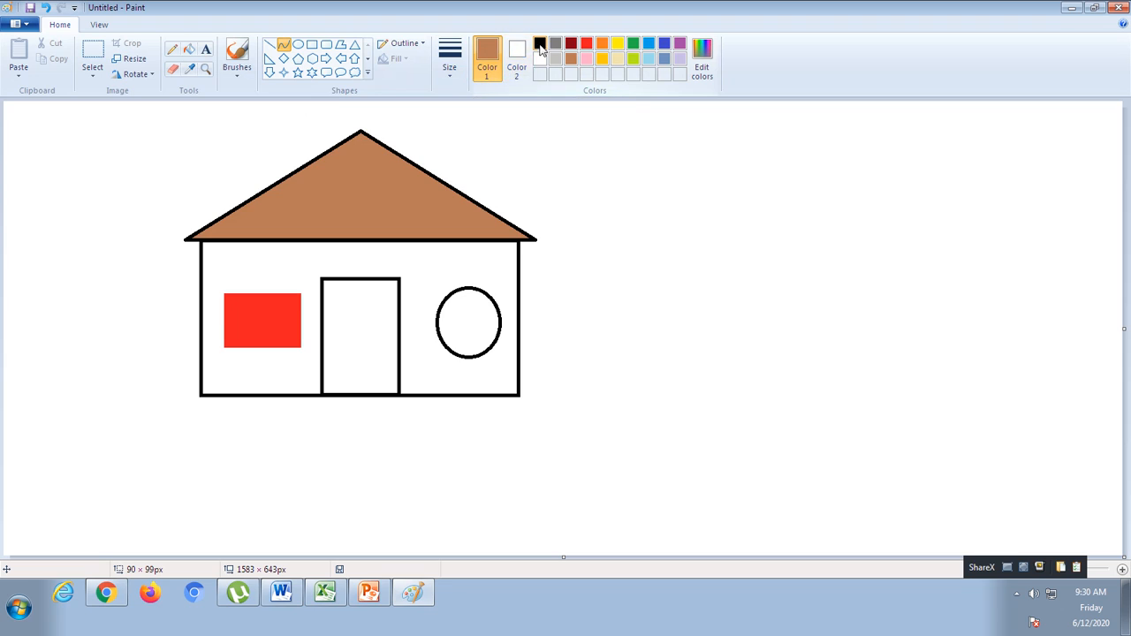
click(540, 44)
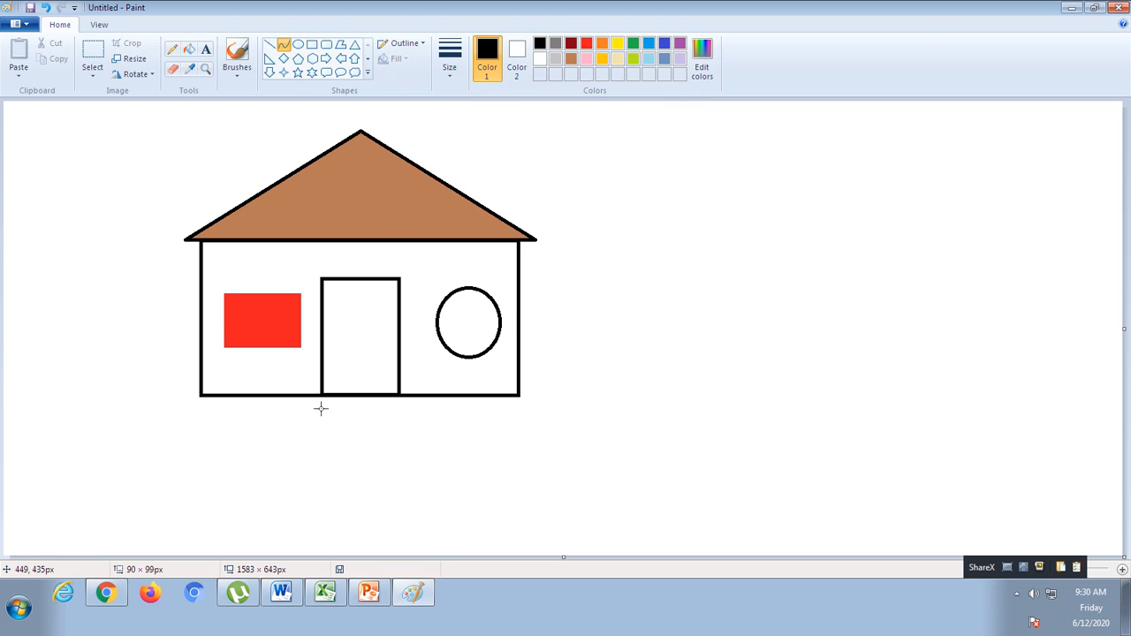
mouse_move(322, 397)
mouse_down()
mouse_move(424, 447)
mouse_move(669, 520)
mouse_up()
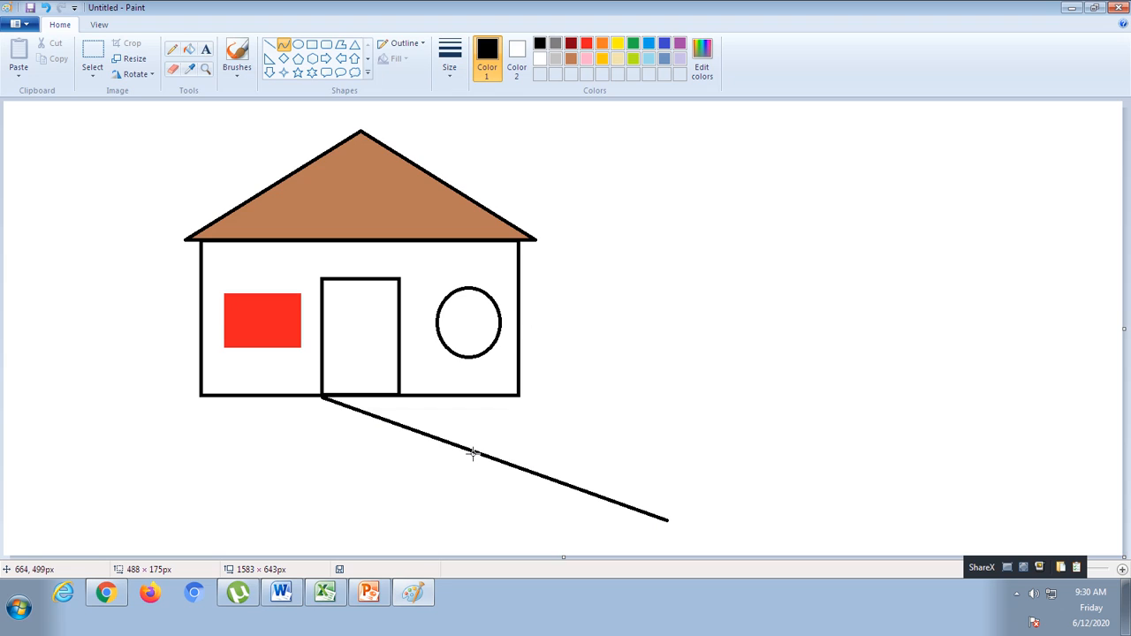
drag(473, 452, 450, 510)
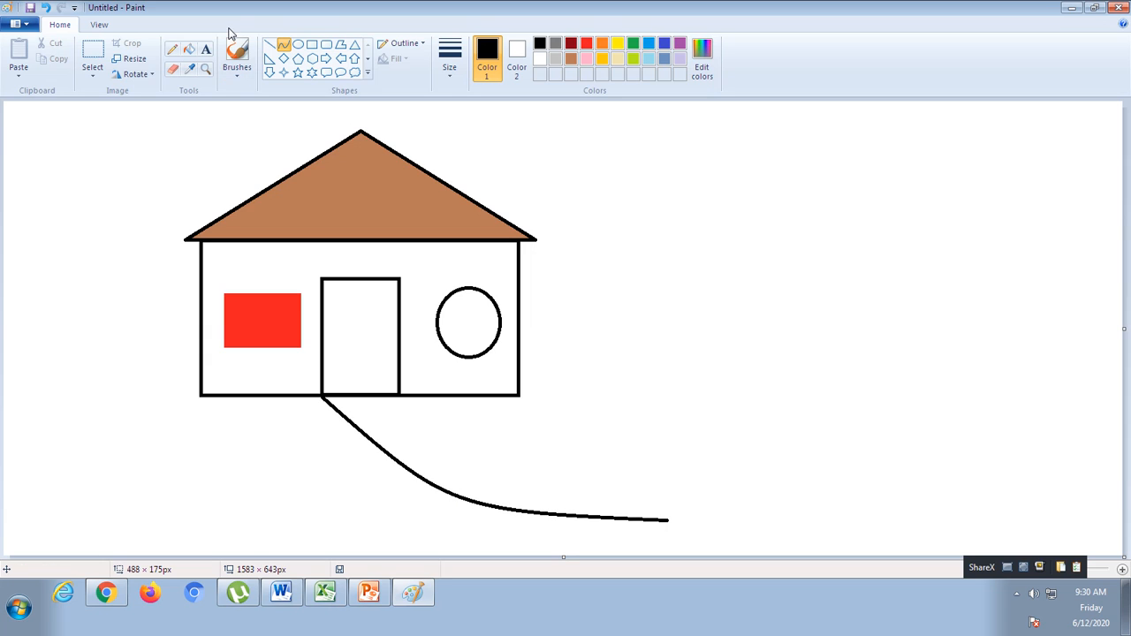
click(298, 45)
click(286, 46)
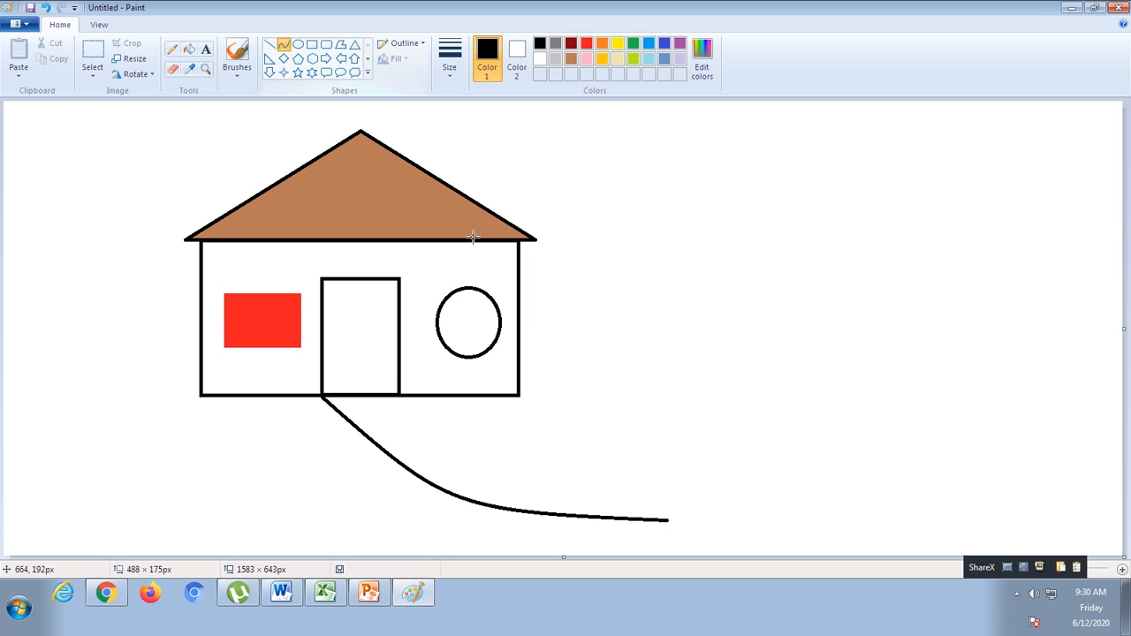
drag(400, 397, 700, 463)
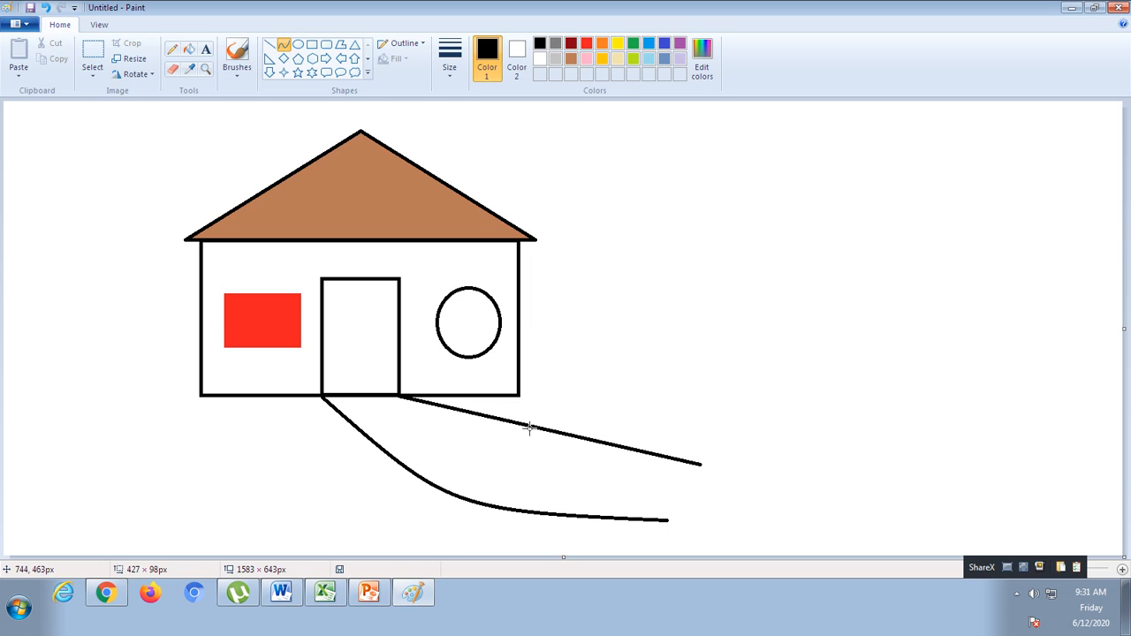
drag(529, 427, 505, 474)
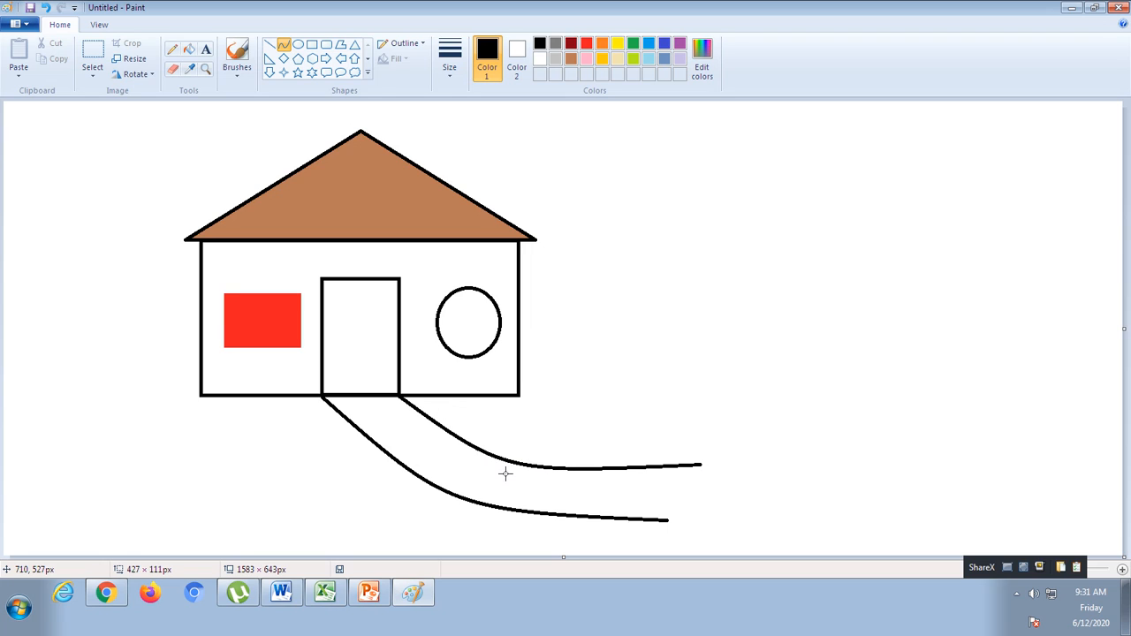
- Draw six horizontal black fence rails in three pairs, each about 540 to 560 px long, extending right from the house wall
click(270, 44)
drag(519, 288, 901, 281)
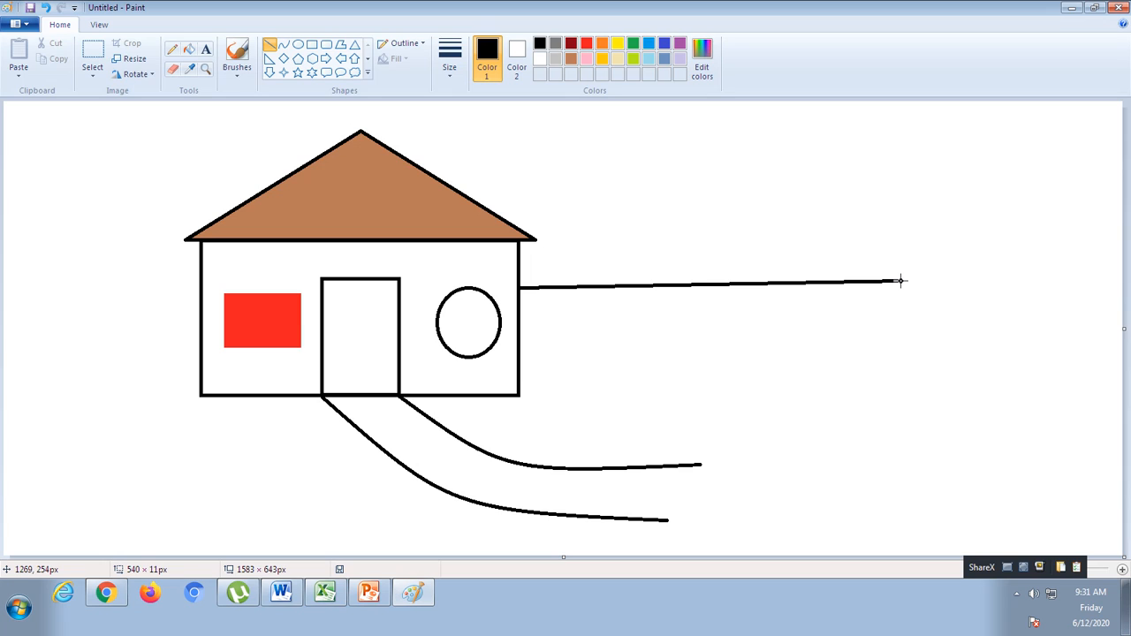
drag(900, 281, 900, 289)
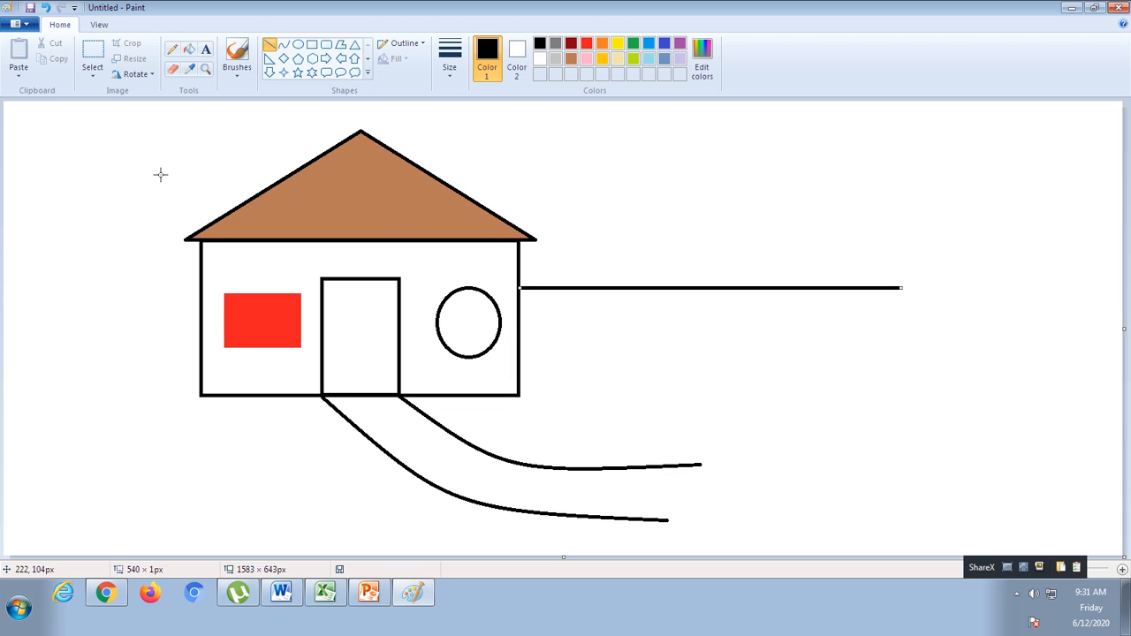
click(270, 46)
mouse_move(520, 297)
mouse_down()
mouse_move(816, 313)
mouse_move(897, 329)
mouse_up()
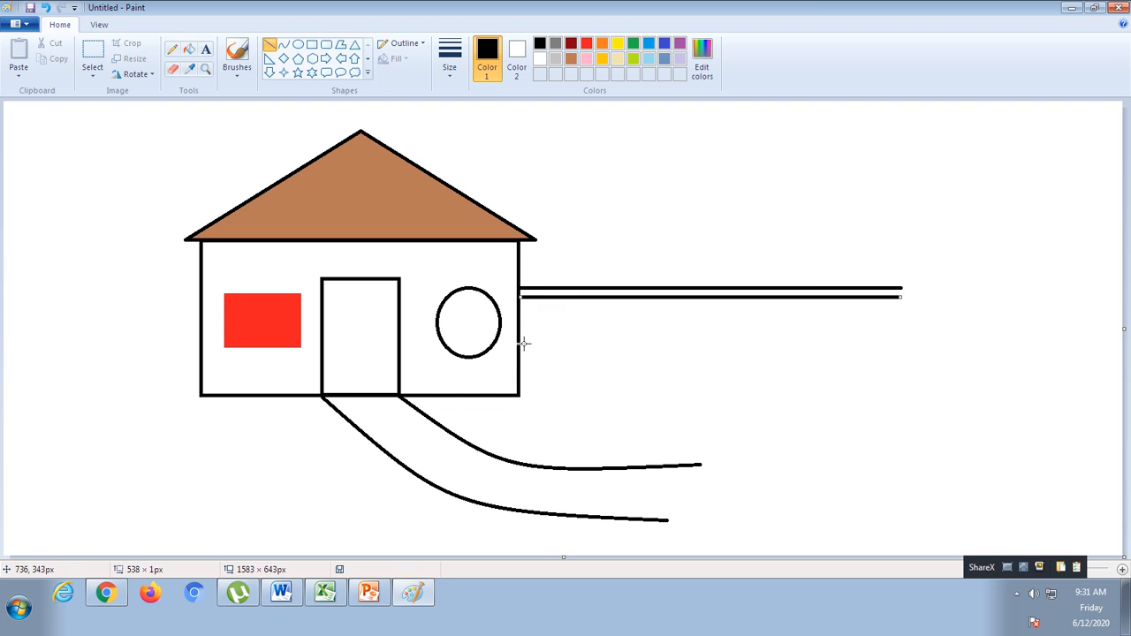
drag(522, 326, 891, 355)
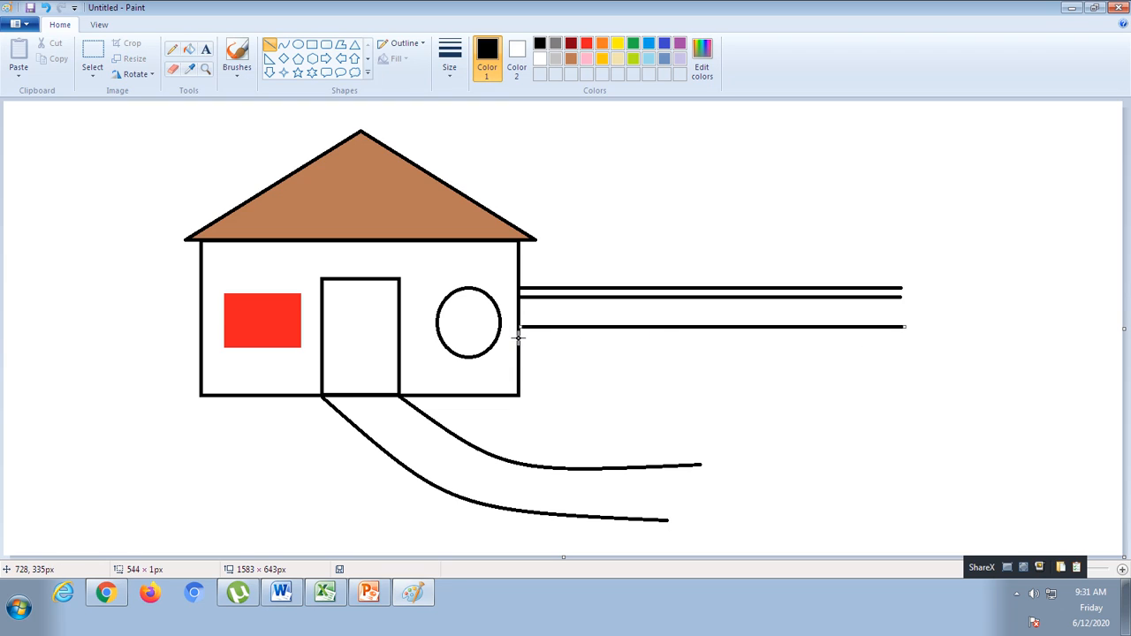
drag(520, 337, 901, 367)
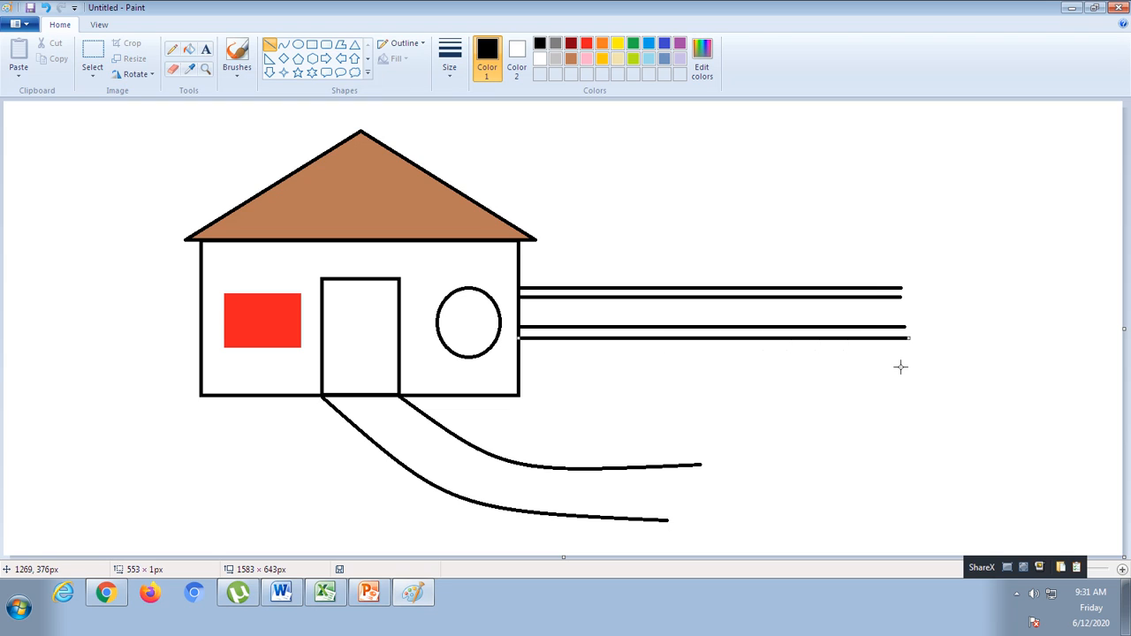
mouse_move(520, 360)
mouse_down()
mouse_move(793, 409)
mouse_move(909, 414)
mouse_up()
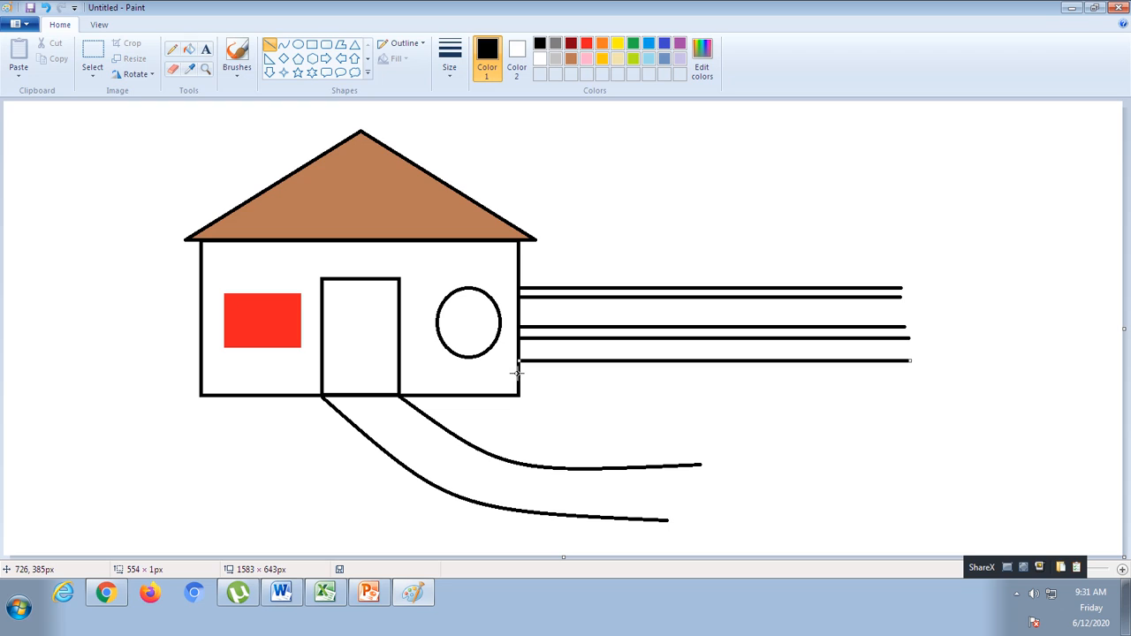
drag(519, 373, 914, 420)
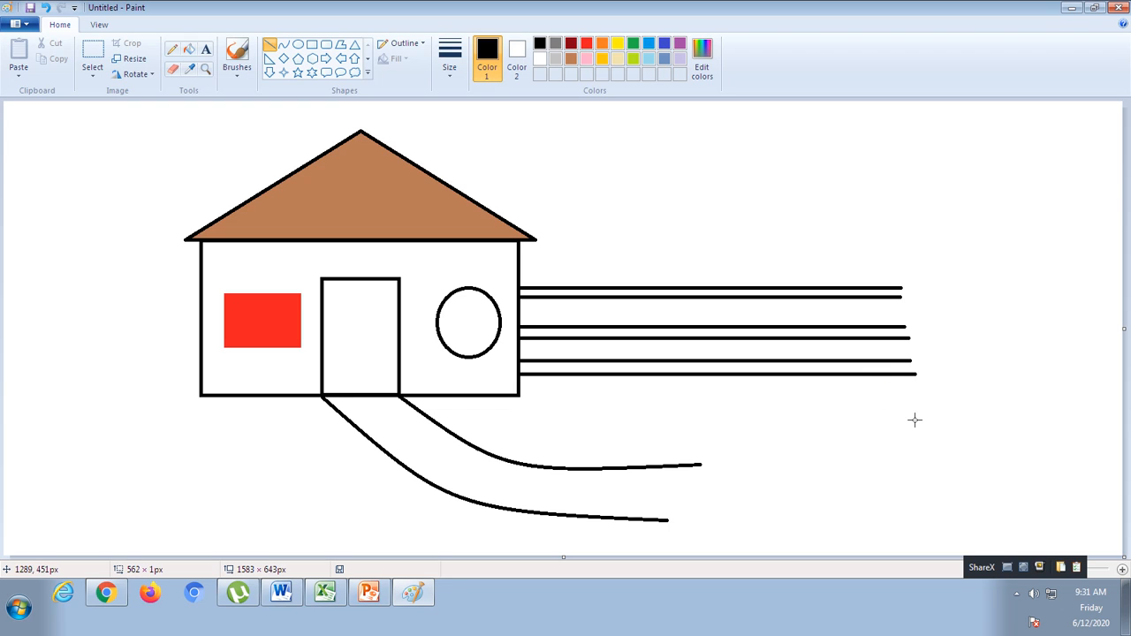
- Draw three narrow rectangular posts across the fence rails and a 284 px ground line from the wall's lower-left corner to the canvas edge
click(312, 44)
drag(576, 270, 593, 387)
drag(683, 269, 700, 396)
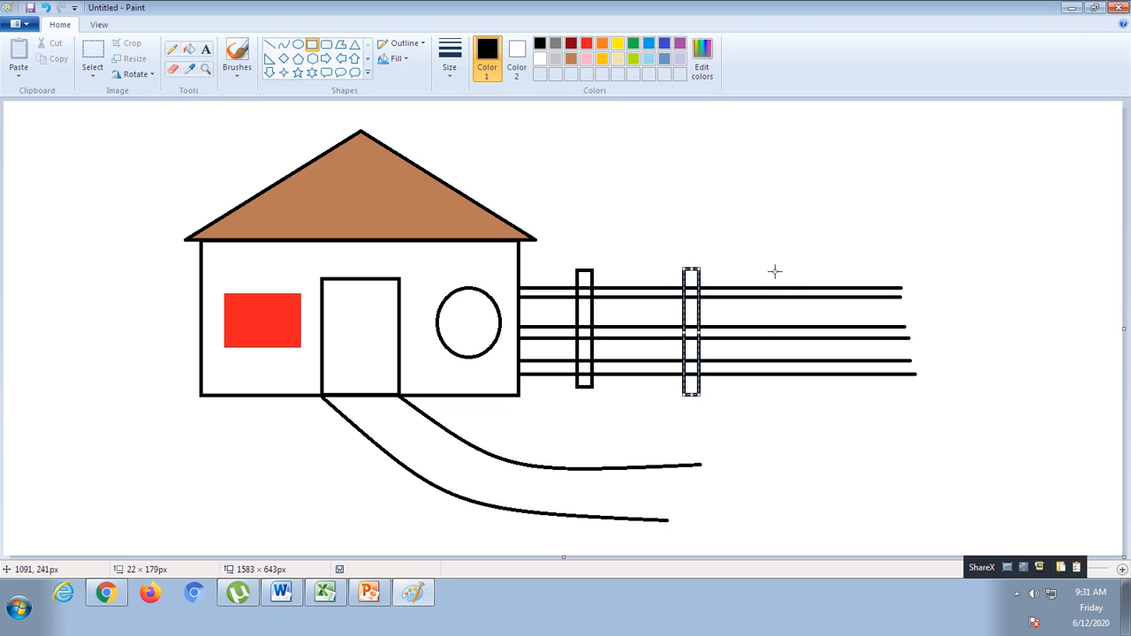
drag(772, 263, 791, 396)
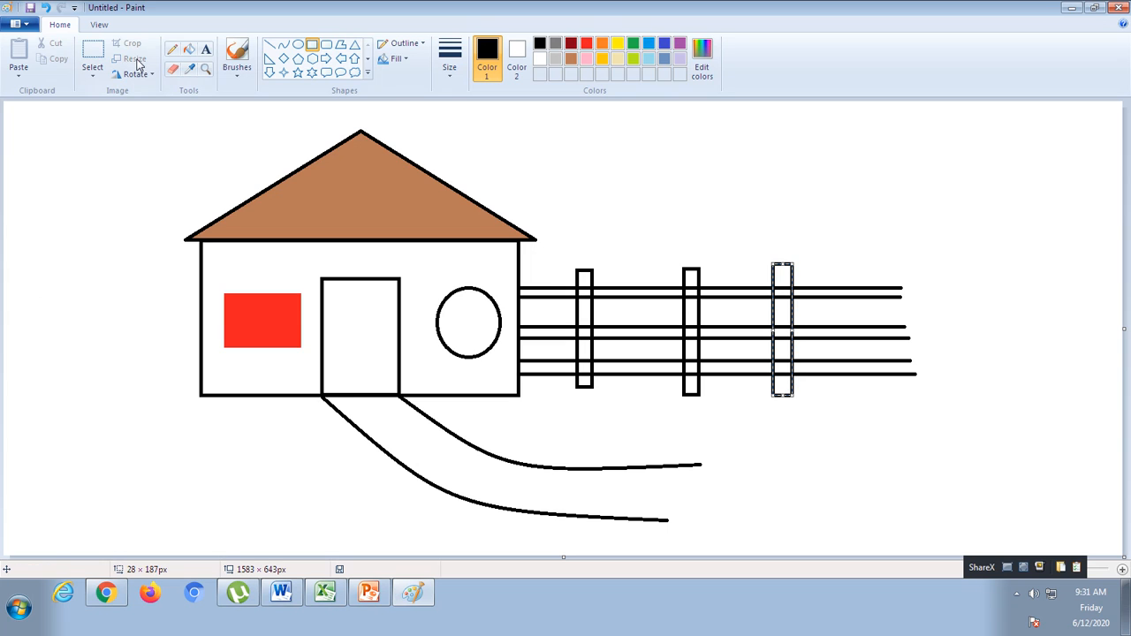
click(270, 45)
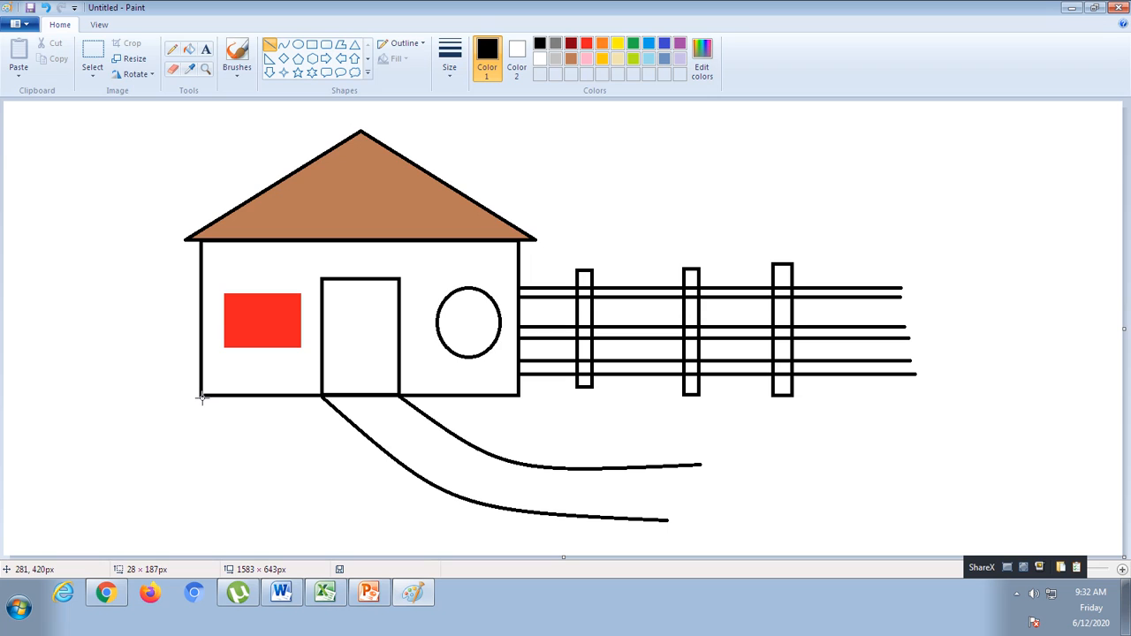
drag(200, 399, 3, 398)
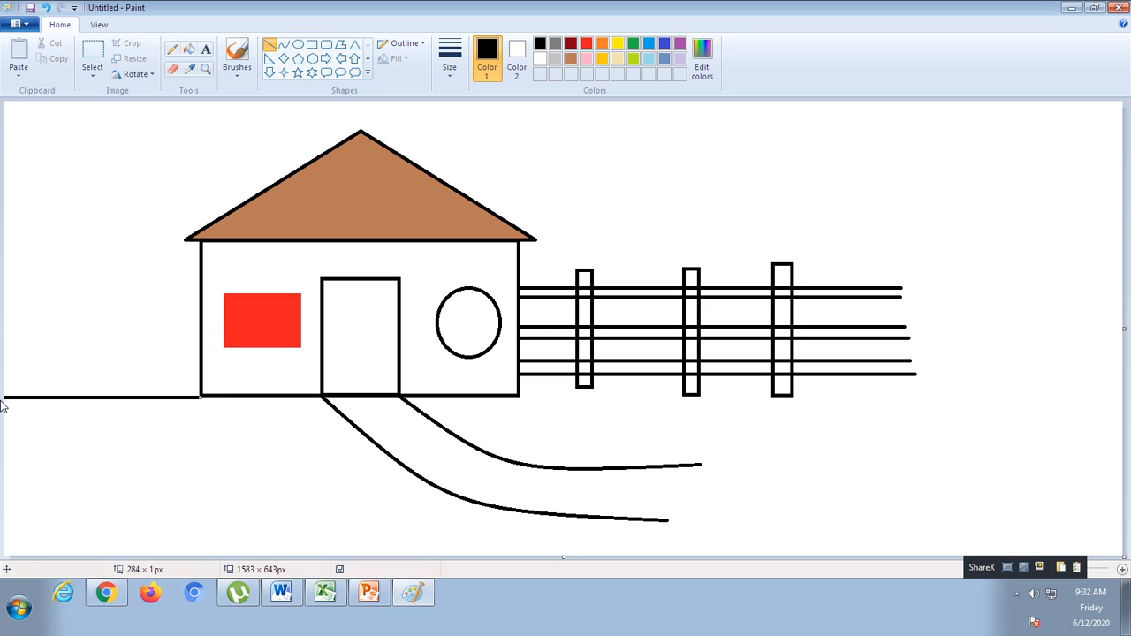
- Spray green grass with the Airbrush just below the ground line to the left of the path
click(241, 78)
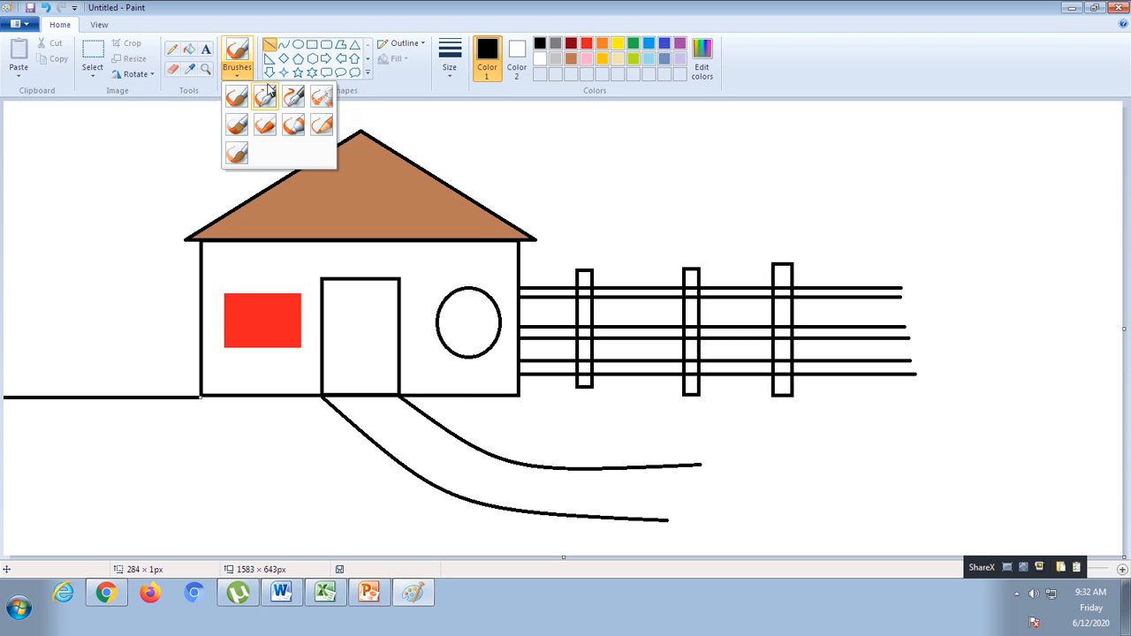
click(323, 102)
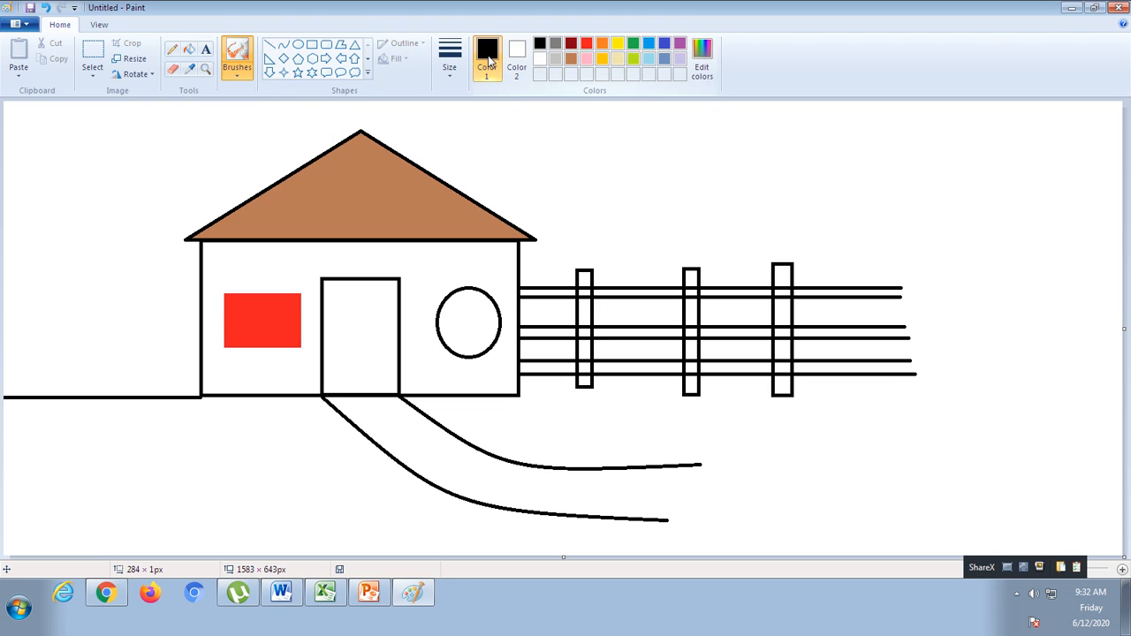
click(634, 49)
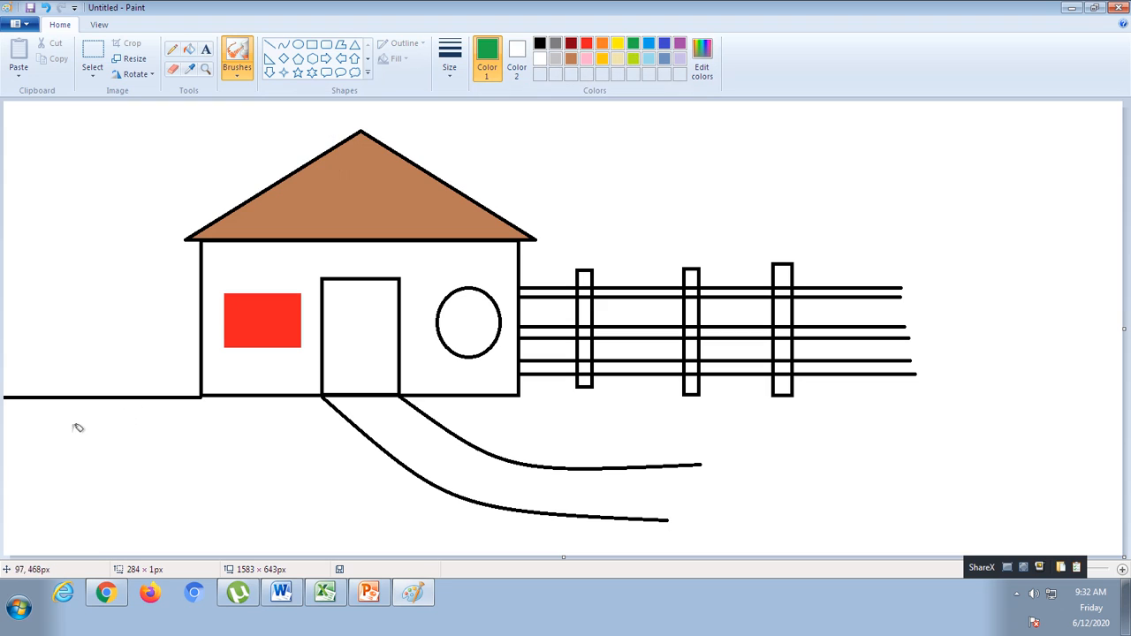
mouse_move(53, 436)
mouse_down()
mouse_move(148, 432)
mouse_move(102, 438)
mouse_move(131, 439)
mouse_move(76, 459)
mouse_move(45, 439)
mouse_move(122, 440)
mouse_move(172, 464)
mouse_move(221, 452)
mouse_move(163, 442)
mouse_move(139, 471)
mouse_up()
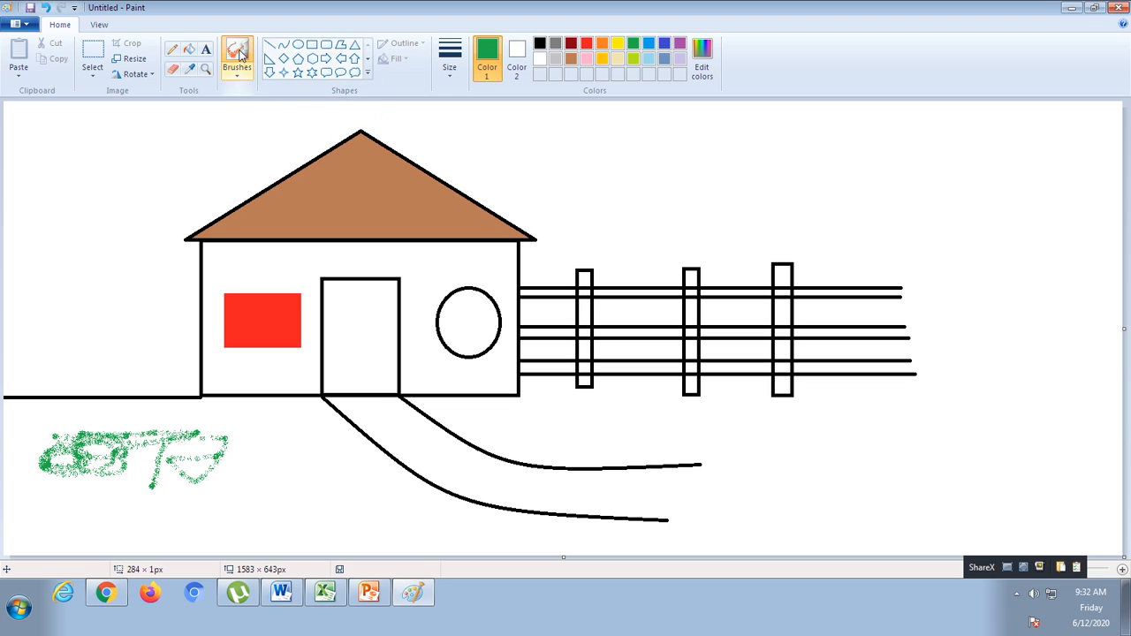
- Enlarge the airbrush and spray more green grass on both sides of the path and below it
click(243, 76)
click(294, 125)
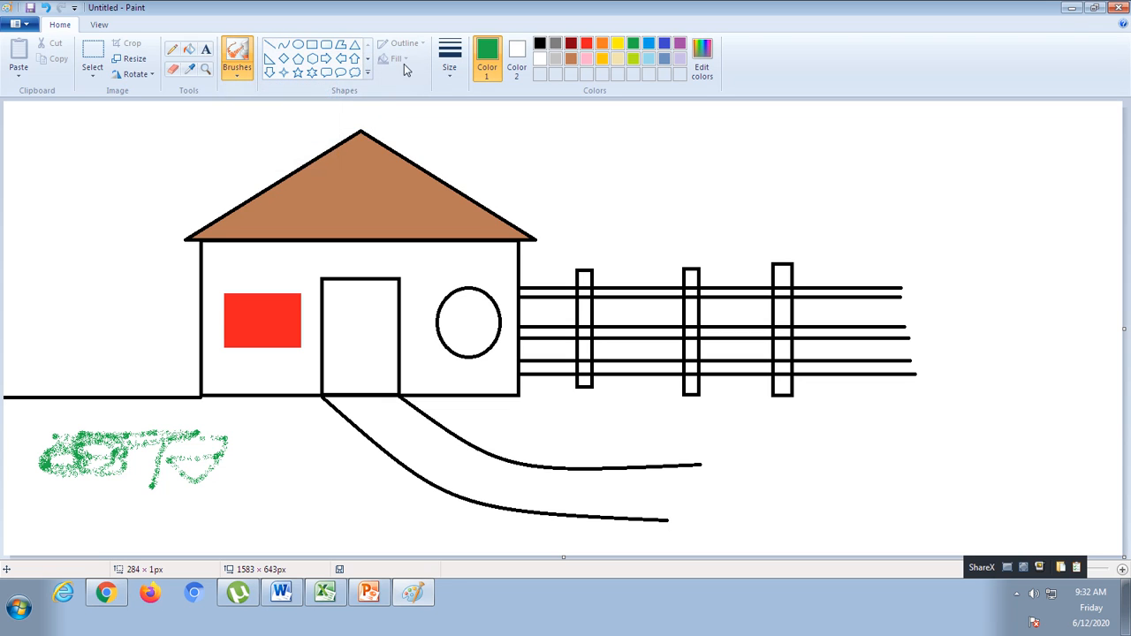
click(452, 73)
click(480, 182)
mouse_move(49, 426)
mouse_down()
mouse_move(157, 408)
mouse_move(75, 438)
mouse_move(77, 475)
mouse_move(165, 496)
mouse_move(59, 508)
mouse_move(247, 427)
mouse_move(294, 465)
mouse_move(289, 445)
mouse_move(250, 458)
mouse_move(278, 437)
mouse_move(282, 458)
mouse_move(51, 436)
mouse_move(29, 460)
mouse_move(98, 485)
mouse_move(200, 485)
mouse_move(221, 525)
mouse_move(106, 526)
mouse_move(268, 508)
mouse_move(253, 467)
mouse_up()
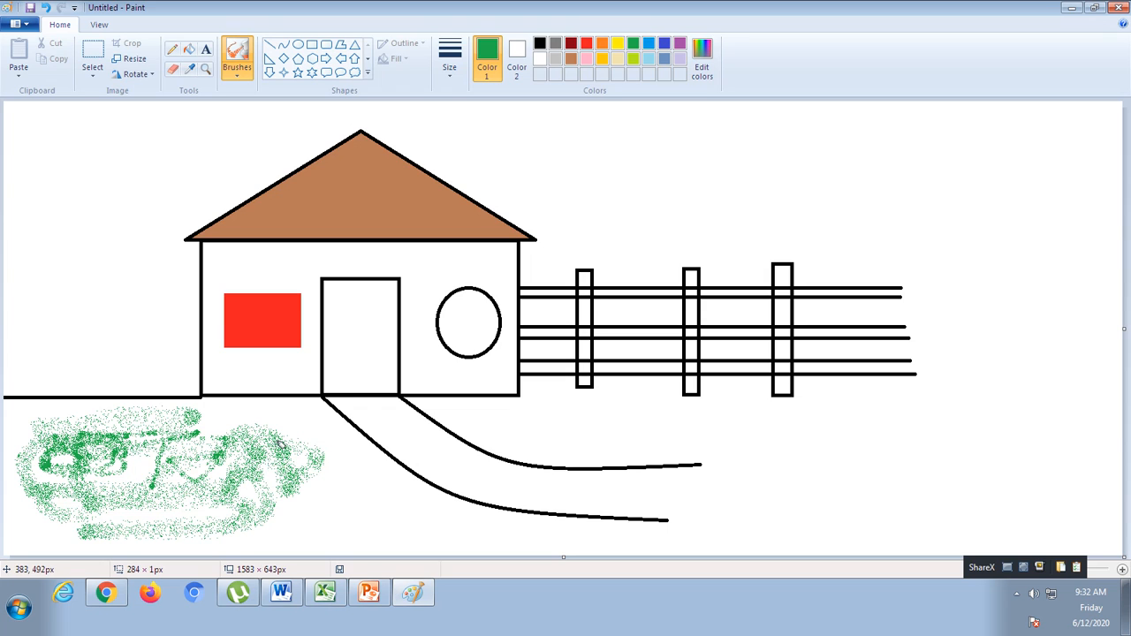
mouse_move(471, 417)
mouse_down()
mouse_move(888, 417)
mouse_move(688, 419)
mouse_move(616, 434)
mouse_move(868, 438)
mouse_move(742, 526)
mouse_move(784, 484)
mouse_move(734, 463)
mouse_move(773, 461)
mouse_move(779, 484)
mouse_move(849, 476)
mouse_move(860, 498)
mouse_move(870, 447)
mouse_move(876, 533)
mouse_move(852, 524)
mouse_move(773, 541)
mouse_move(774, 489)
mouse_move(716, 516)
mouse_move(690, 549)
mouse_move(370, 533)
mouse_move(289, 505)
mouse_move(358, 477)
mouse_move(351, 491)
mouse_move(240, 523)
mouse_move(302, 534)
mouse_up()
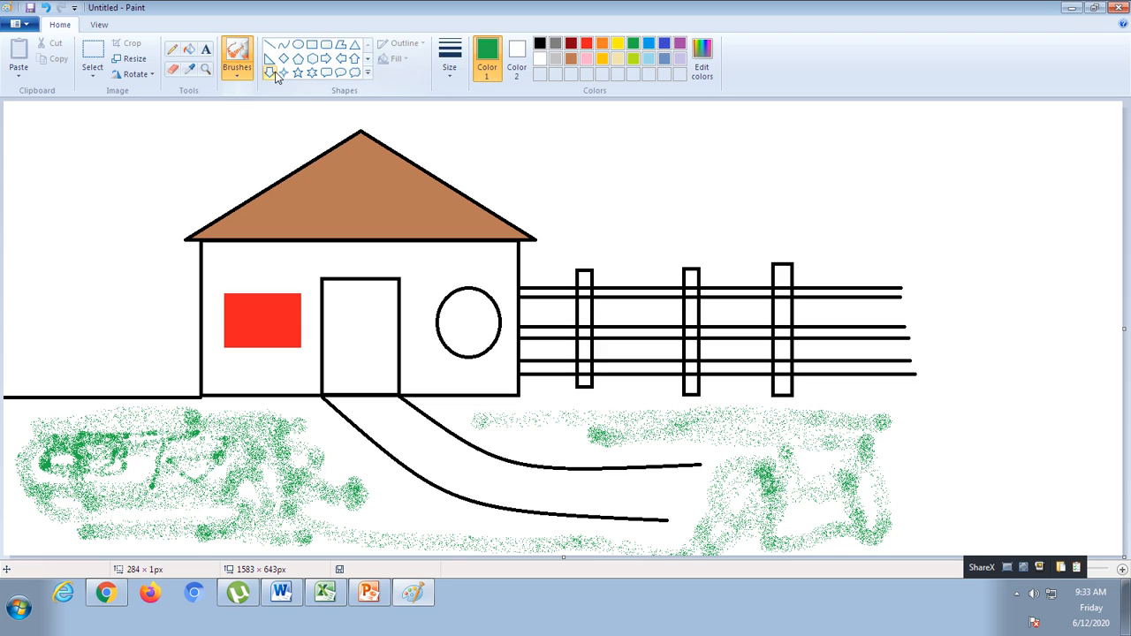
click(173, 51)
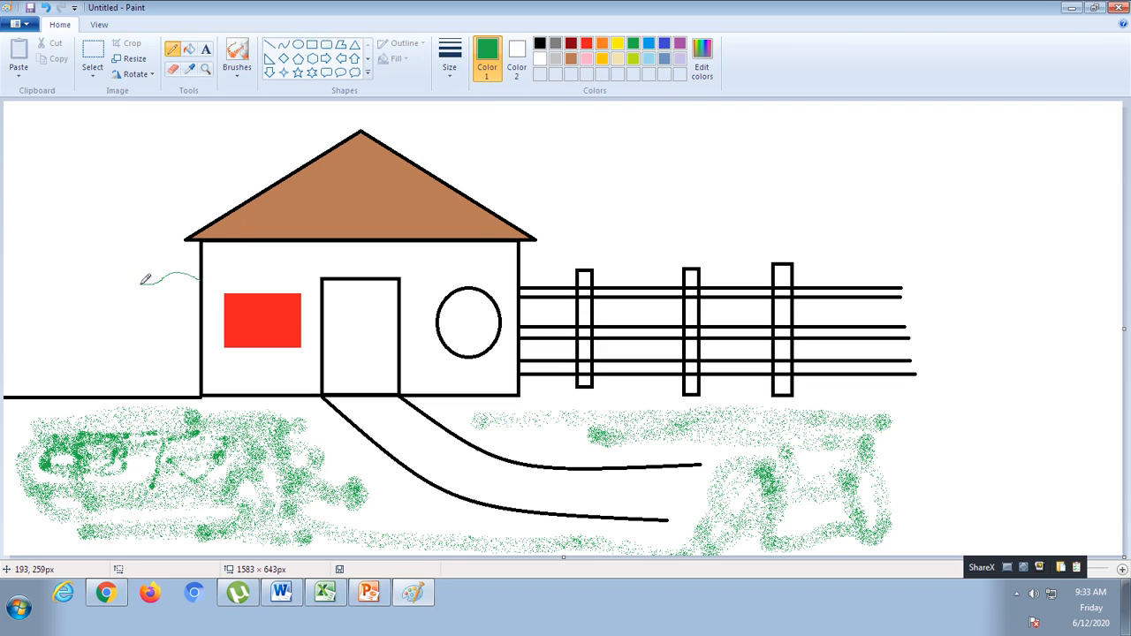
drag(142, 283, 28, 282)
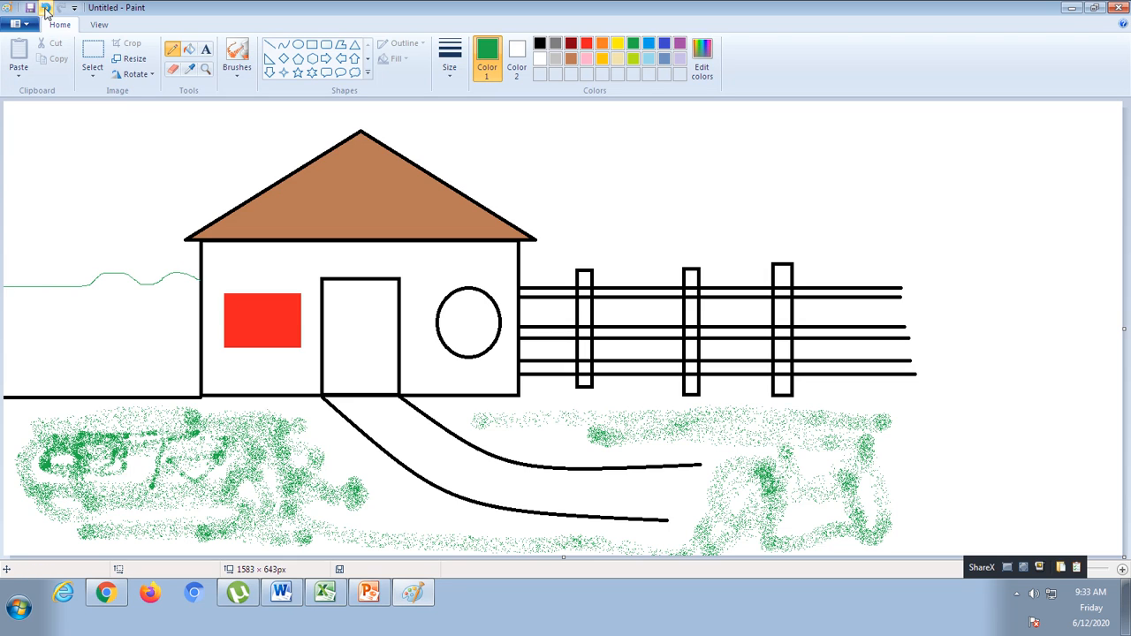
click(46, 8)
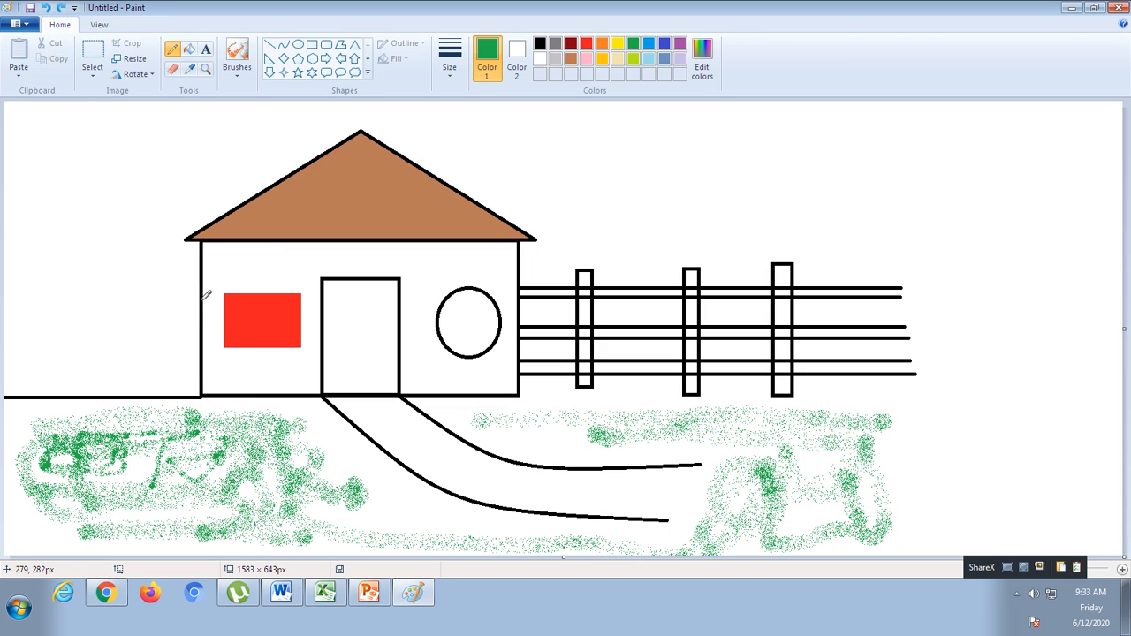
- Try a freehand wavy hedge outline left of the house with a green fill below it, and undo both
mouse_move(198, 297)
mouse_down()
mouse_move(169, 308)
mouse_move(92, 287)
mouse_move(58, 311)
mouse_move(17, 290)
mouse_move(4, 297)
mouse_up()
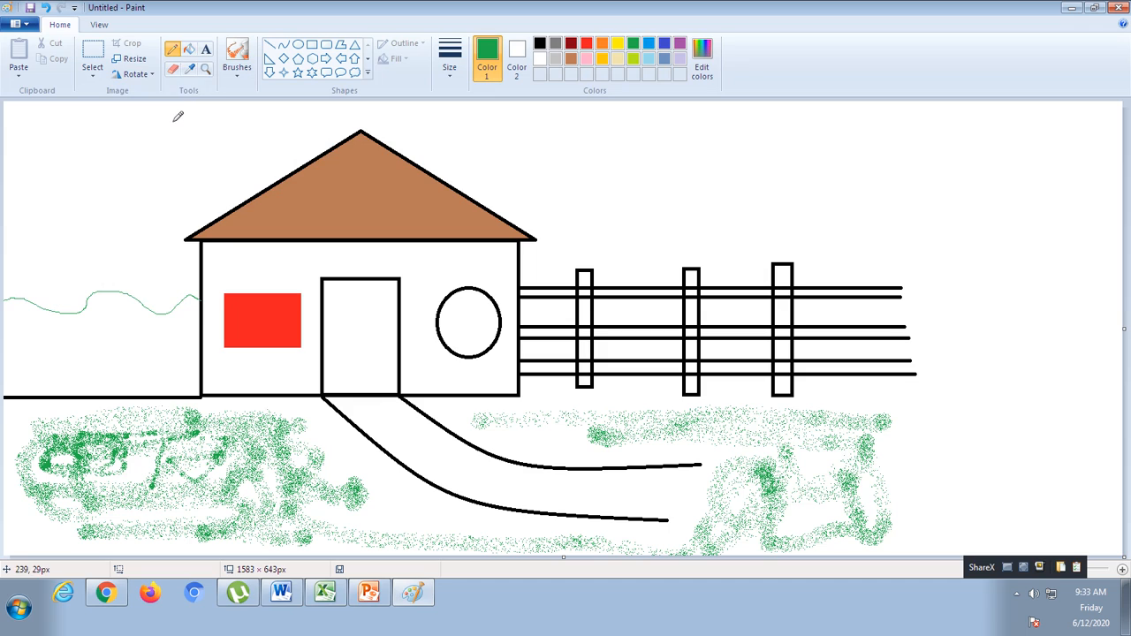
click(189, 51)
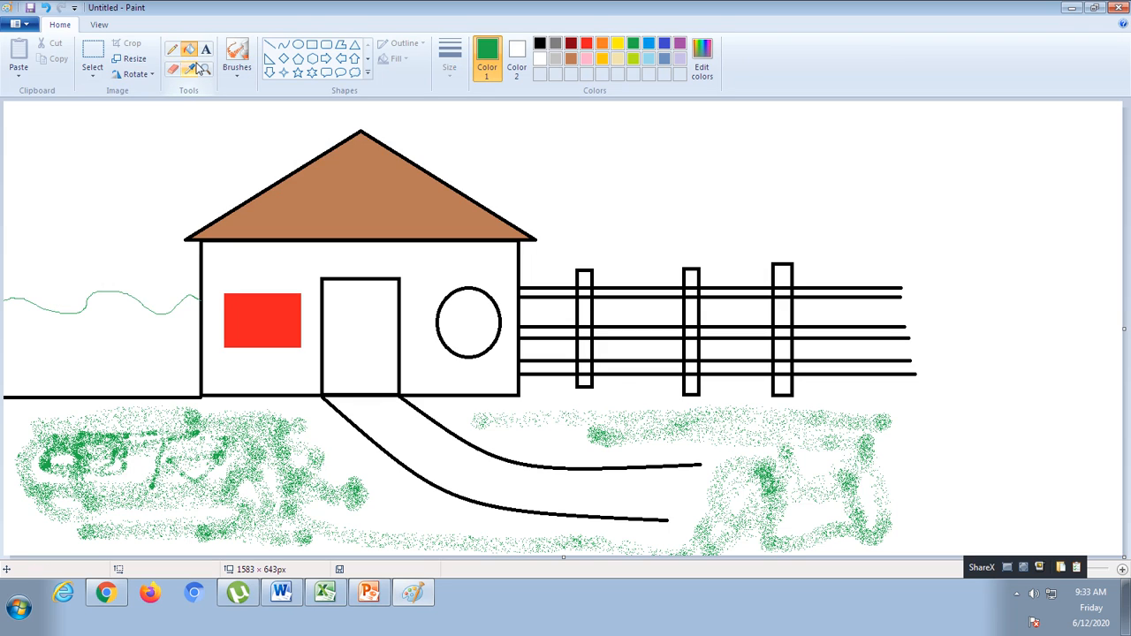
click(147, 326)
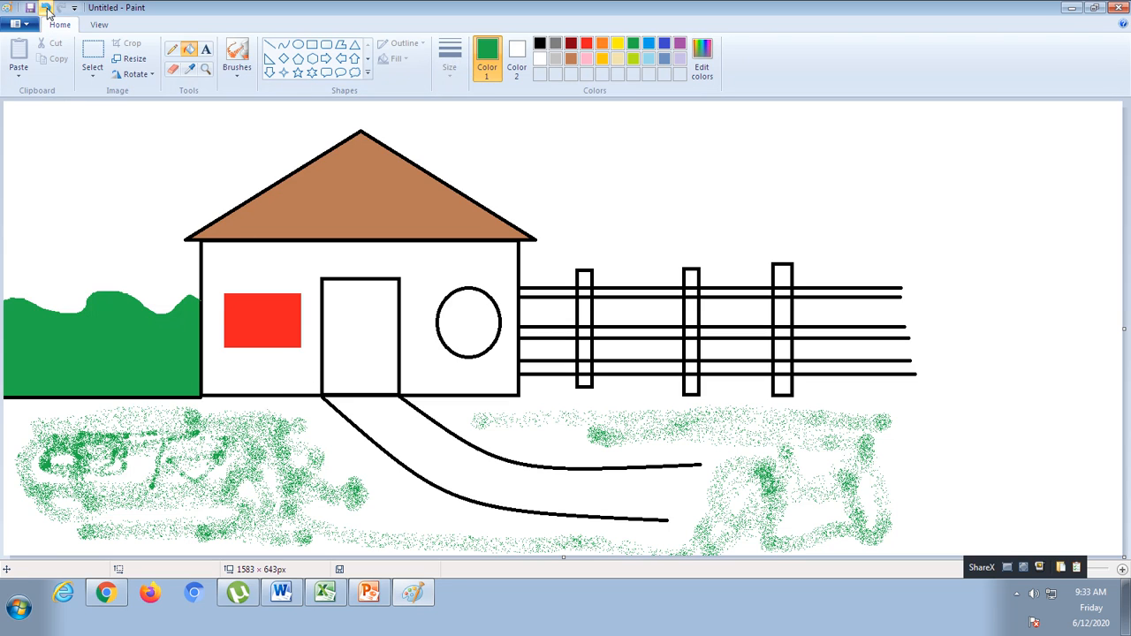
click(47, 8)
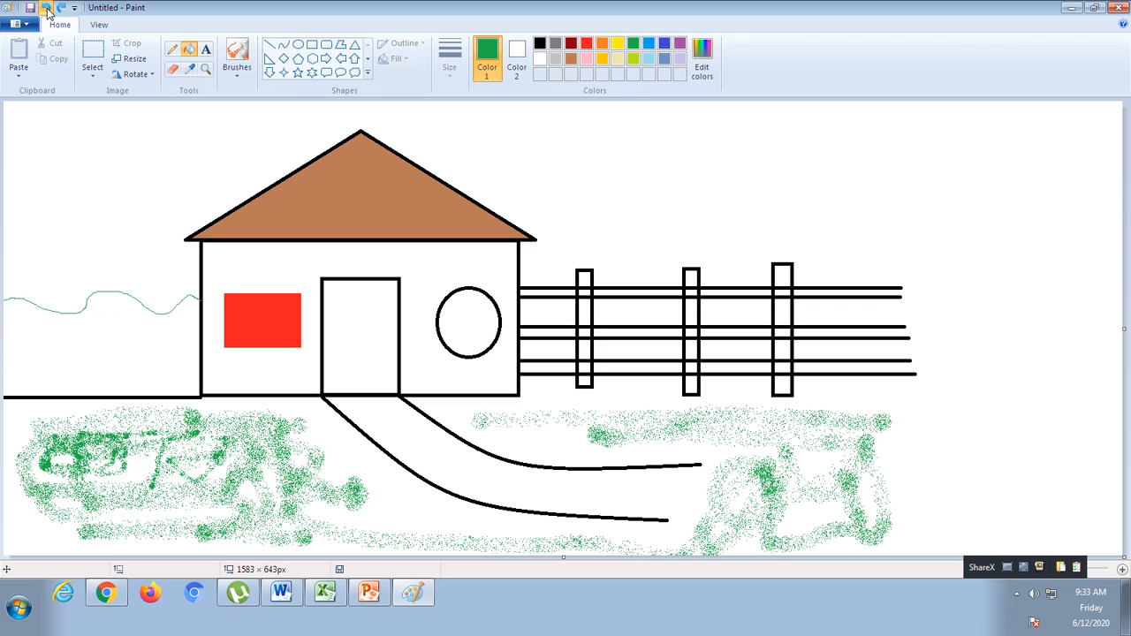
click(46, 8)
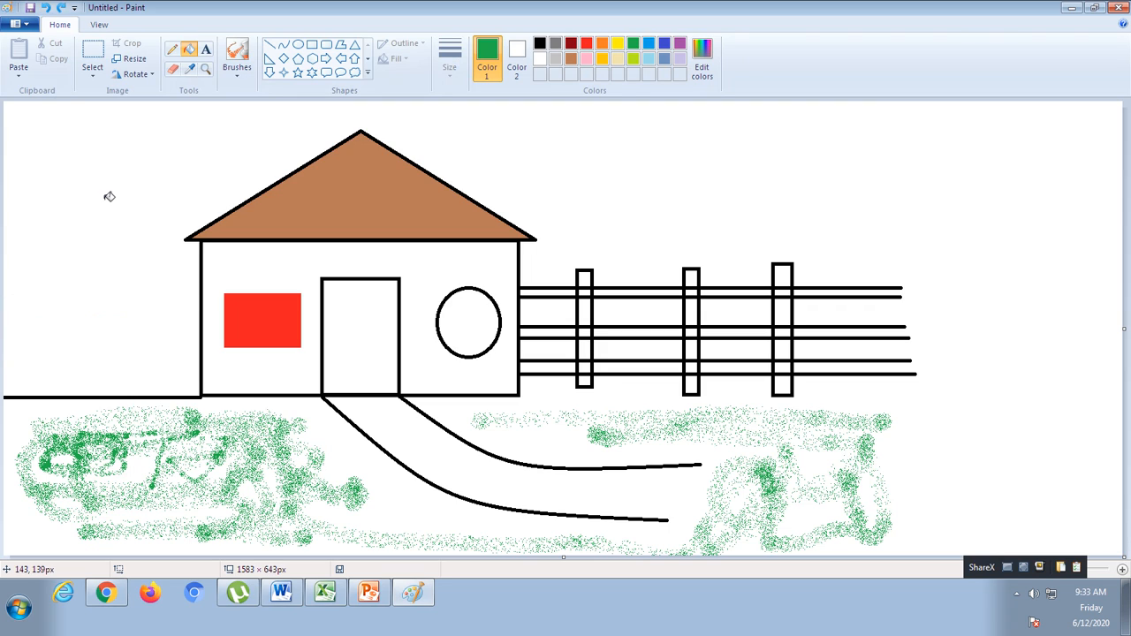
- Redraw the wavy green hedge outline left of the house with a gap and fill the area below it with green
click(173, 49)
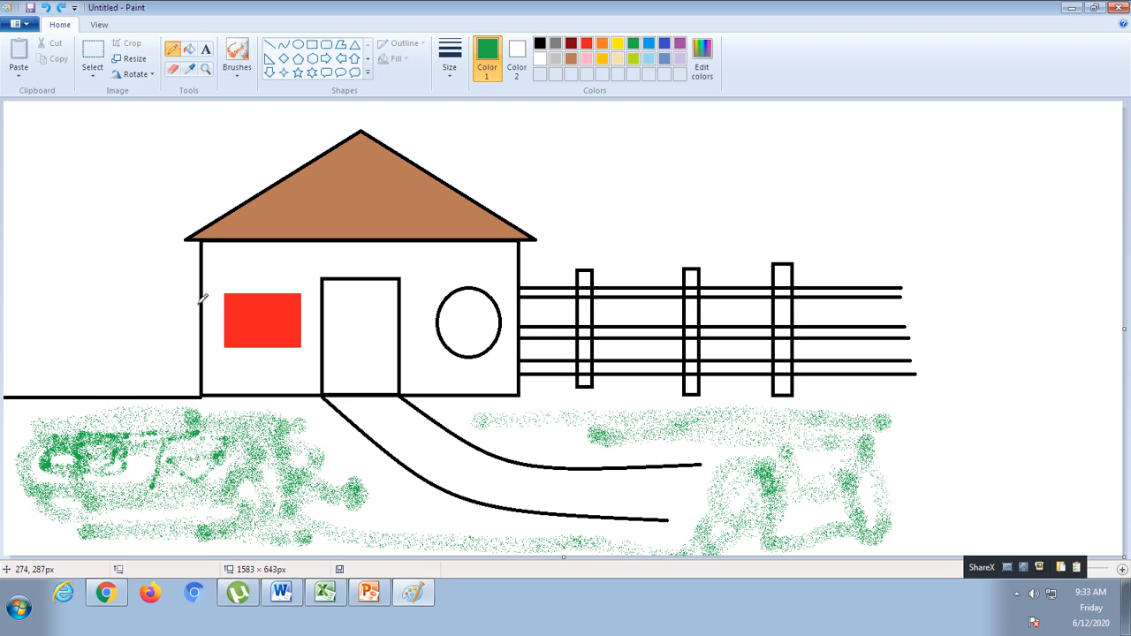
drag(199, 302, 7, 301)
click(189, 49)
click(156, 338)
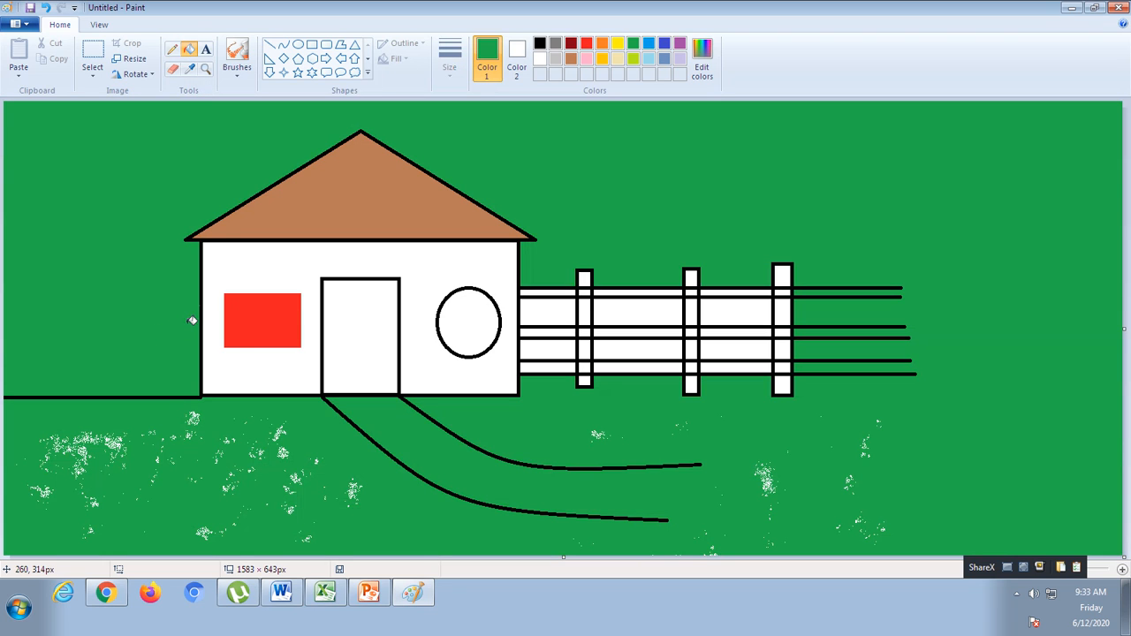
- Undo the green fill that flooded the background and the broken hedge outline left of the house
click(45, 7)
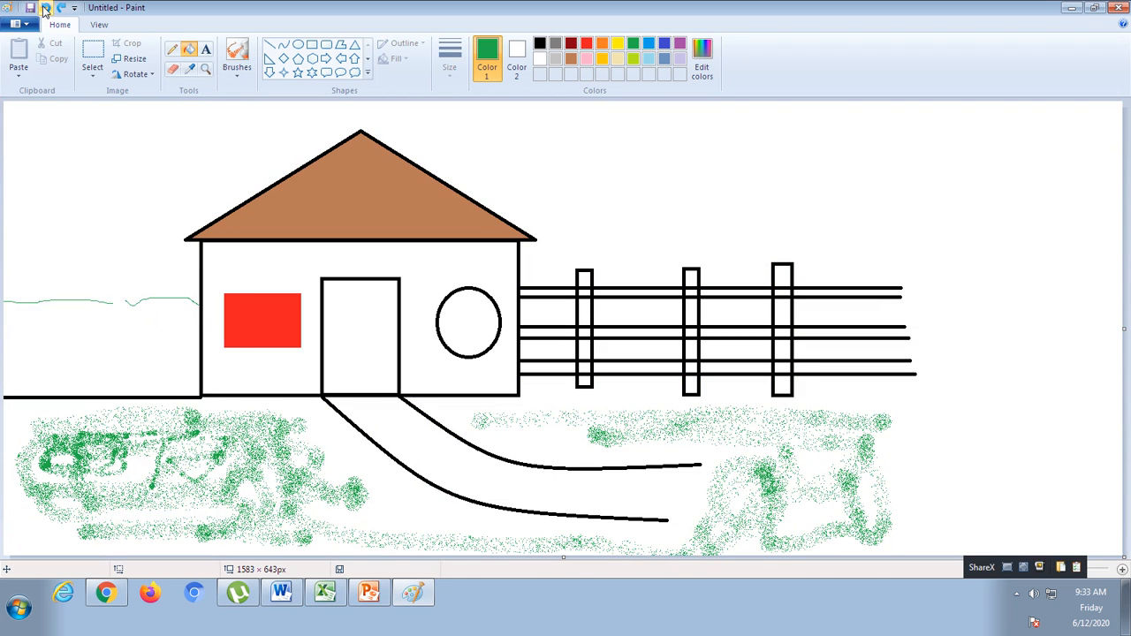
click(45, 7)
click(45, 8)
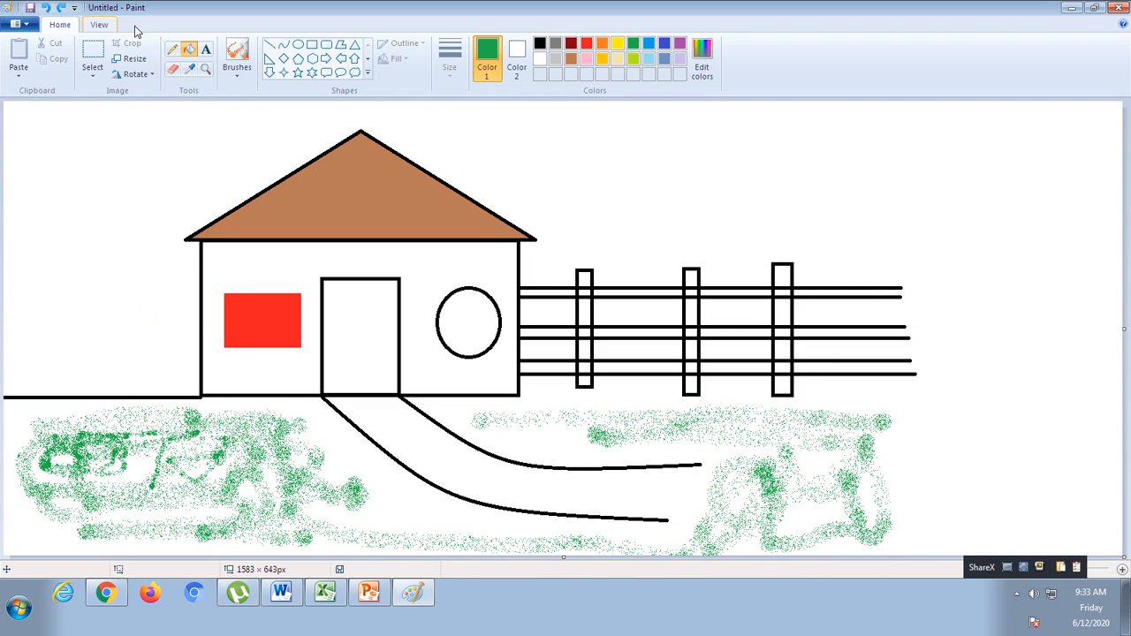
- Draw a continuous wavy green hedge outline with the Pencil from the house wall to the left canvas edge and fill below it with green
click(173, 50)
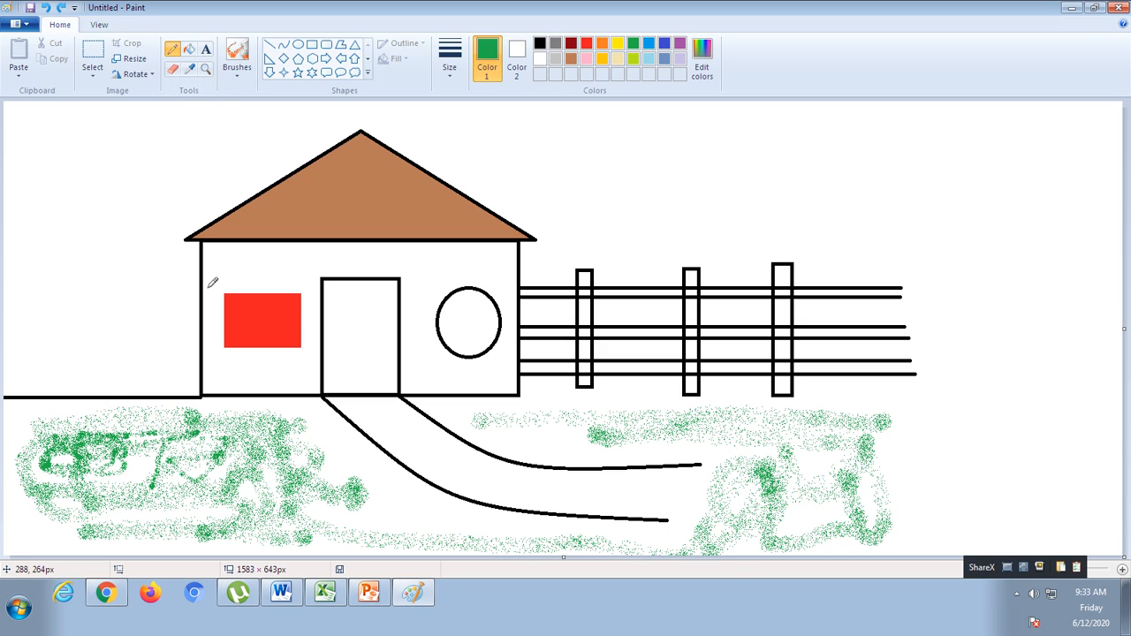
mouse_move(199, 295)
mouse_down()
mouse_move(186, 283)
mouse_move(131, 298)
mouse_move(54, 265)
mouse_move(12, 266)
mouse_move(5, 281)
mouse_up()
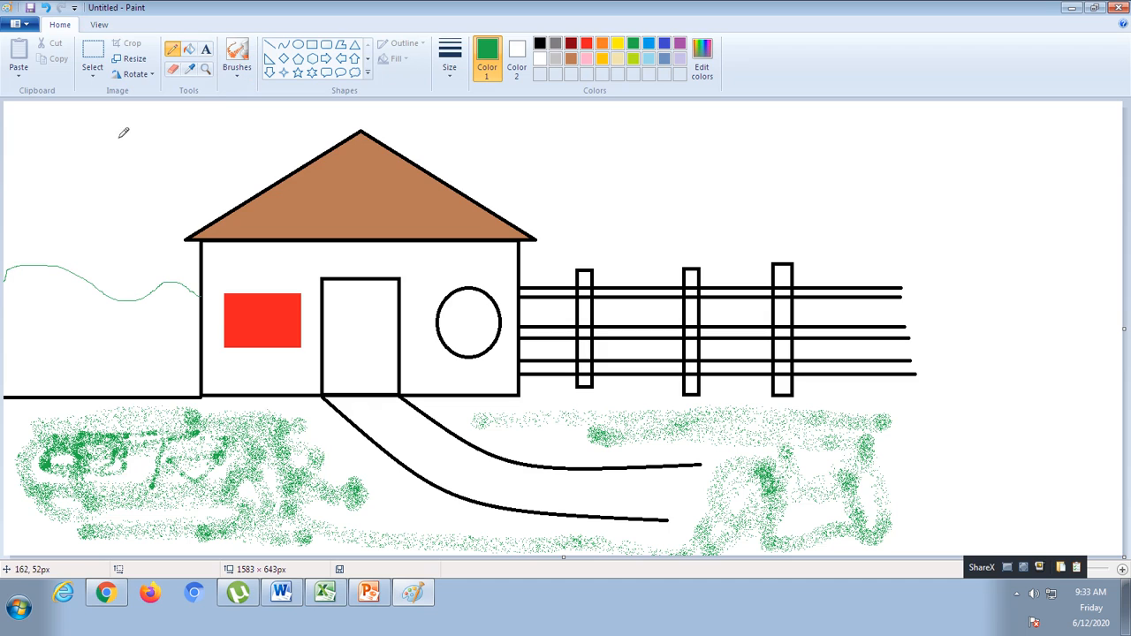
click(189, 49)
click(100, 332)
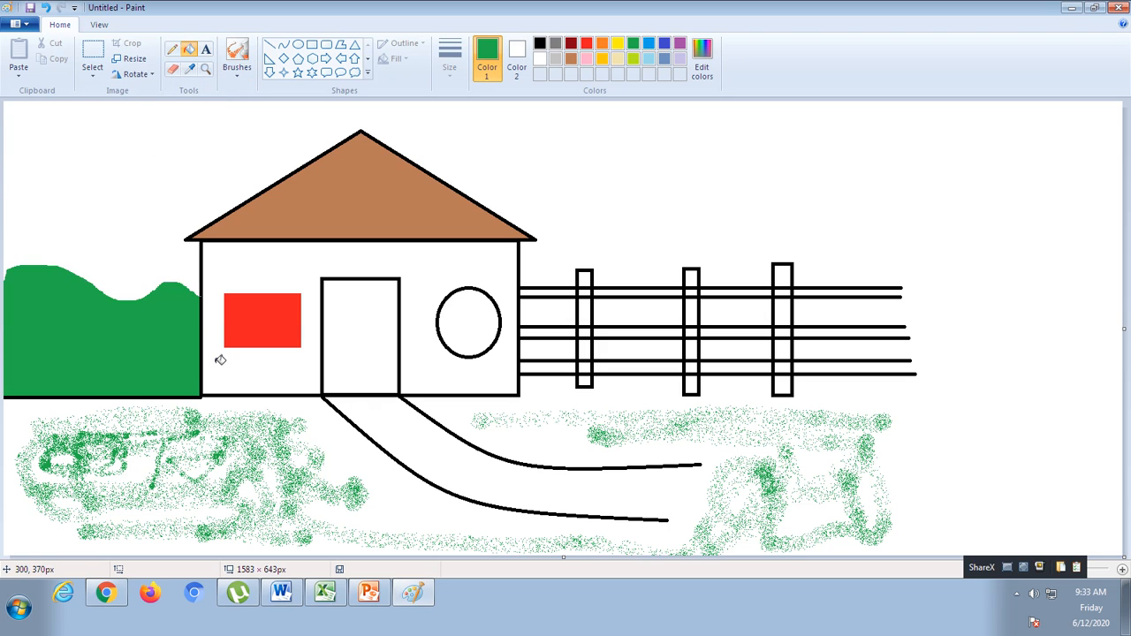
- Save the picture on the Desktop as "My house" in PNG format and close Paint
click(26, 25)
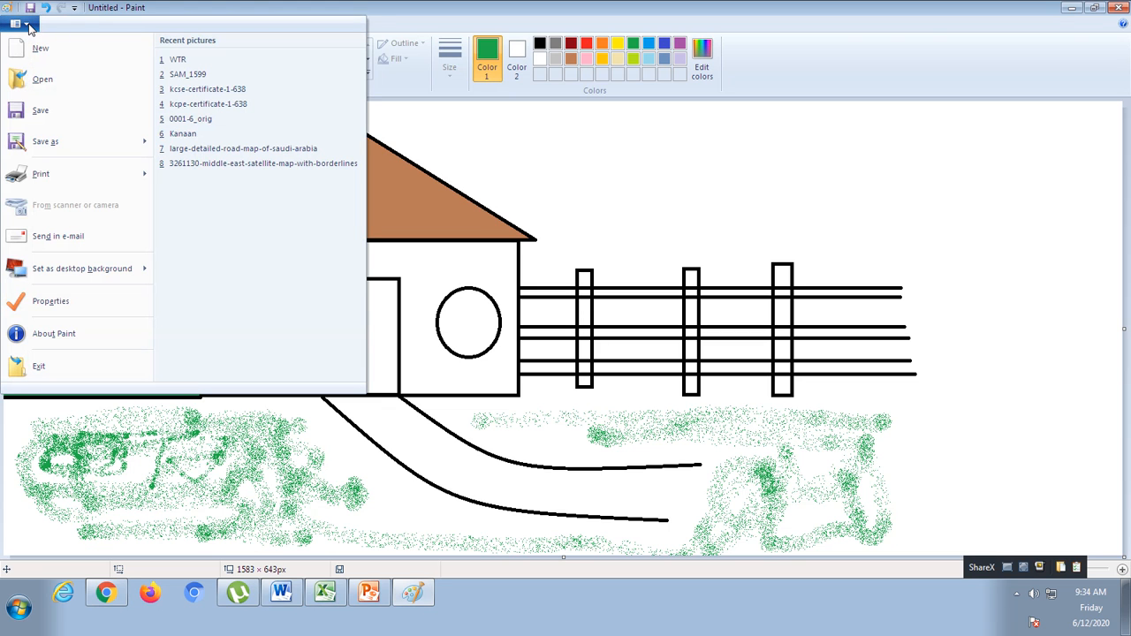
click(44, 144)
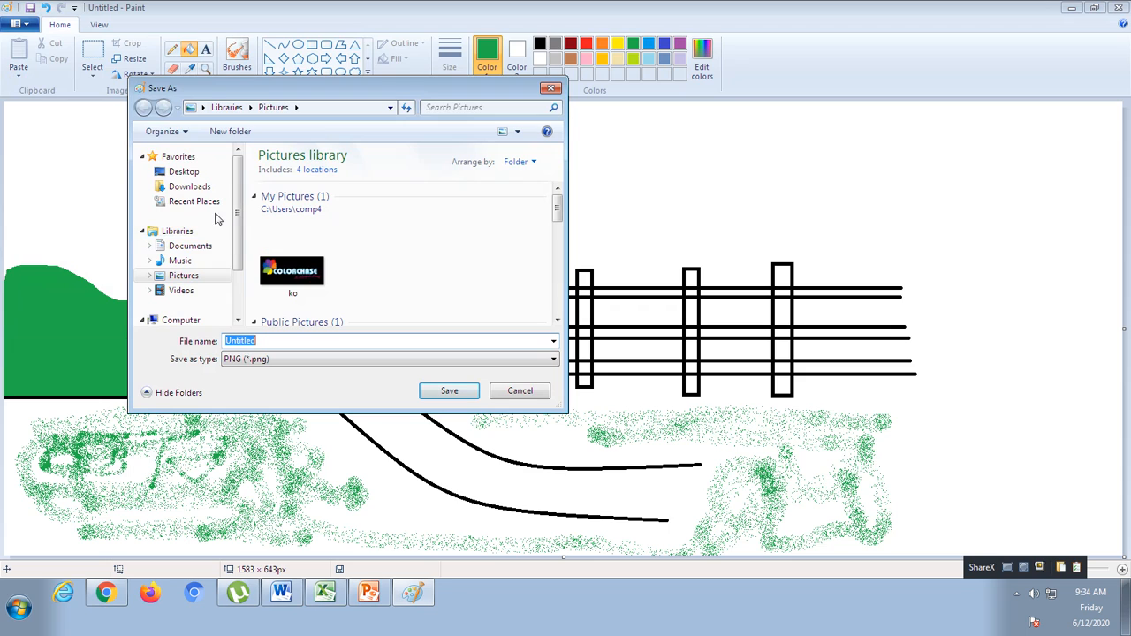
click(186, 173)
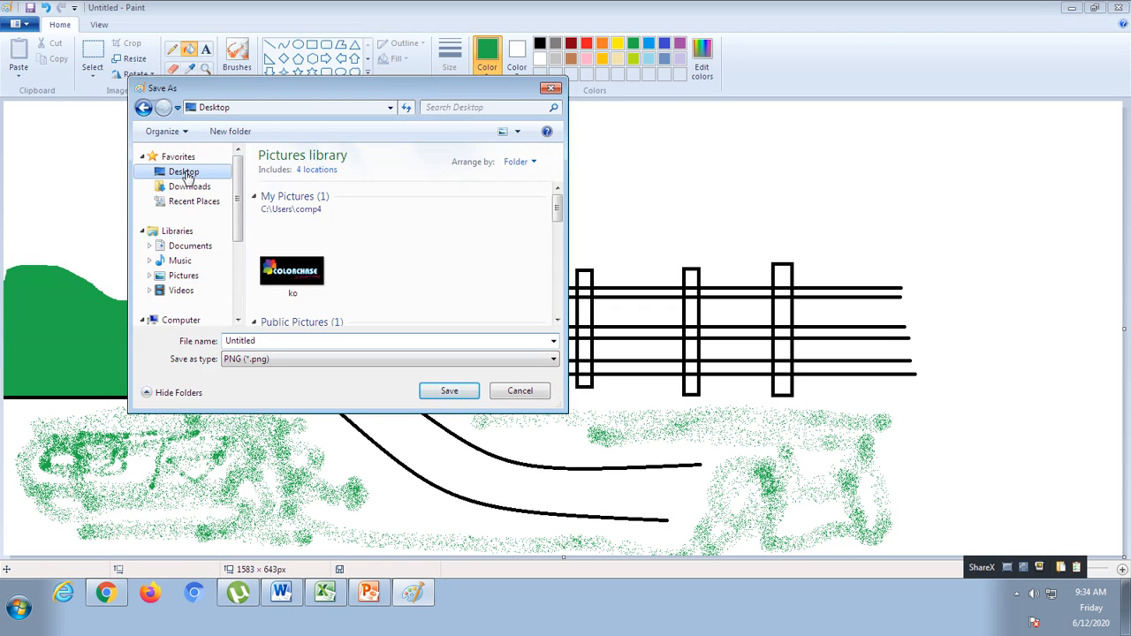
double_click(234, 343)
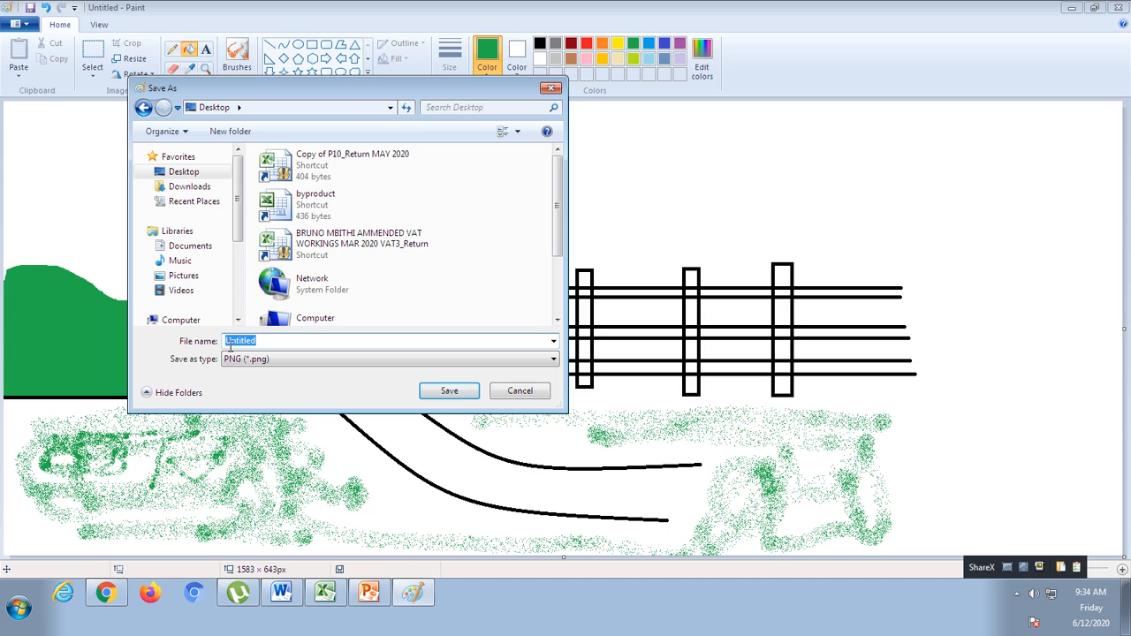
key(BackSpace)
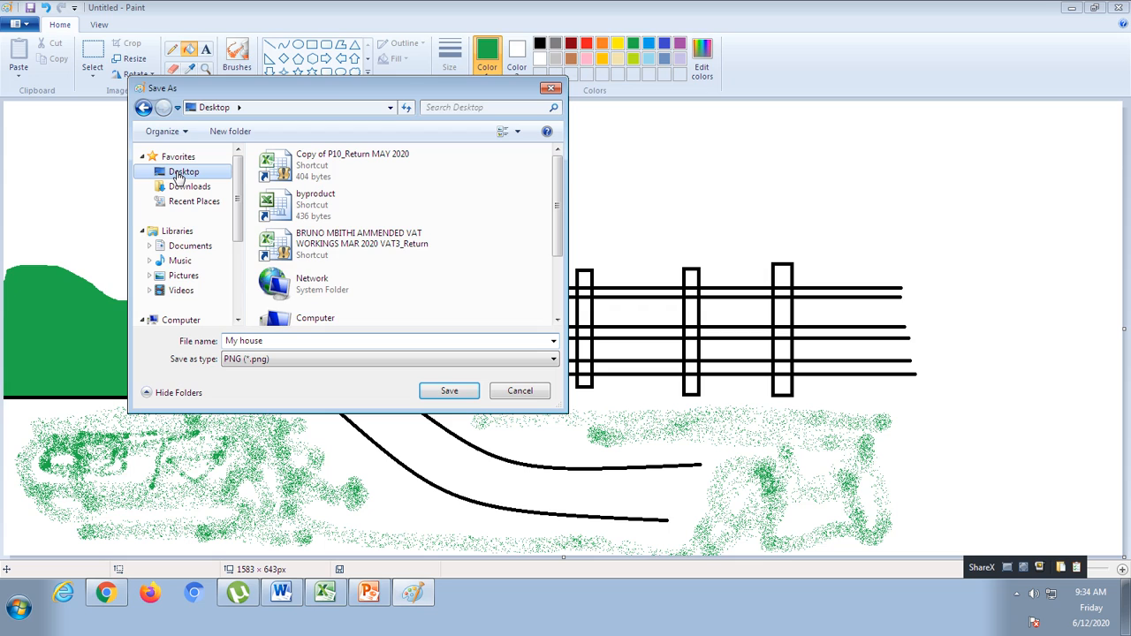
click(449, 391)
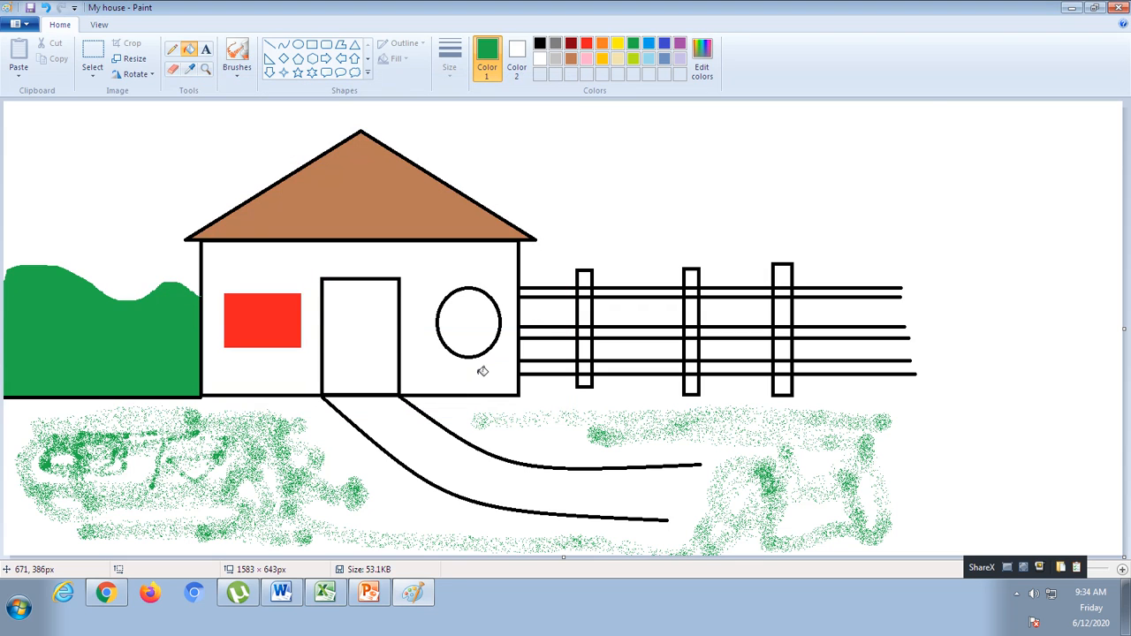
click(1119, 7)
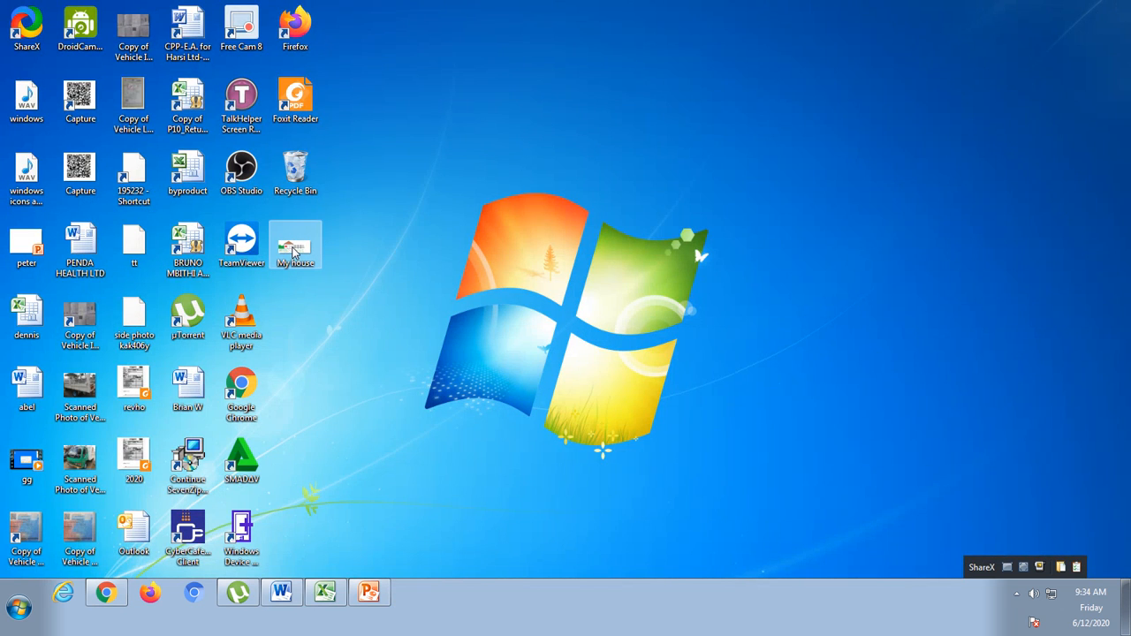
- Open the My house picture from the desktop to view it, dismissing the Office activation wizard, and close the viewer
double_click(295, 251)
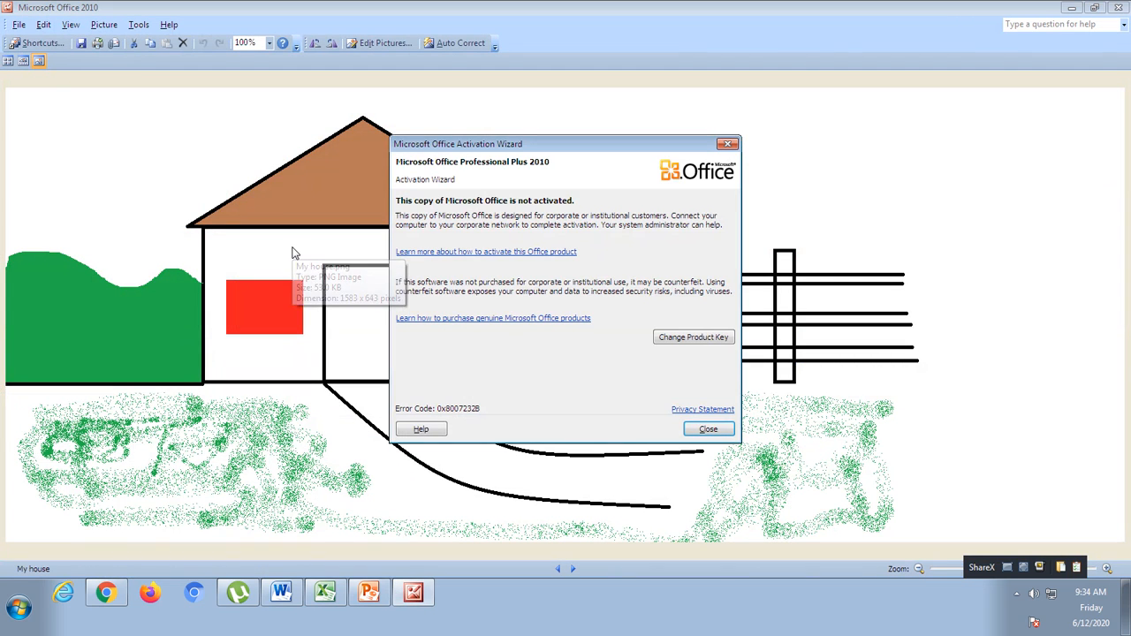
click(708, 429)
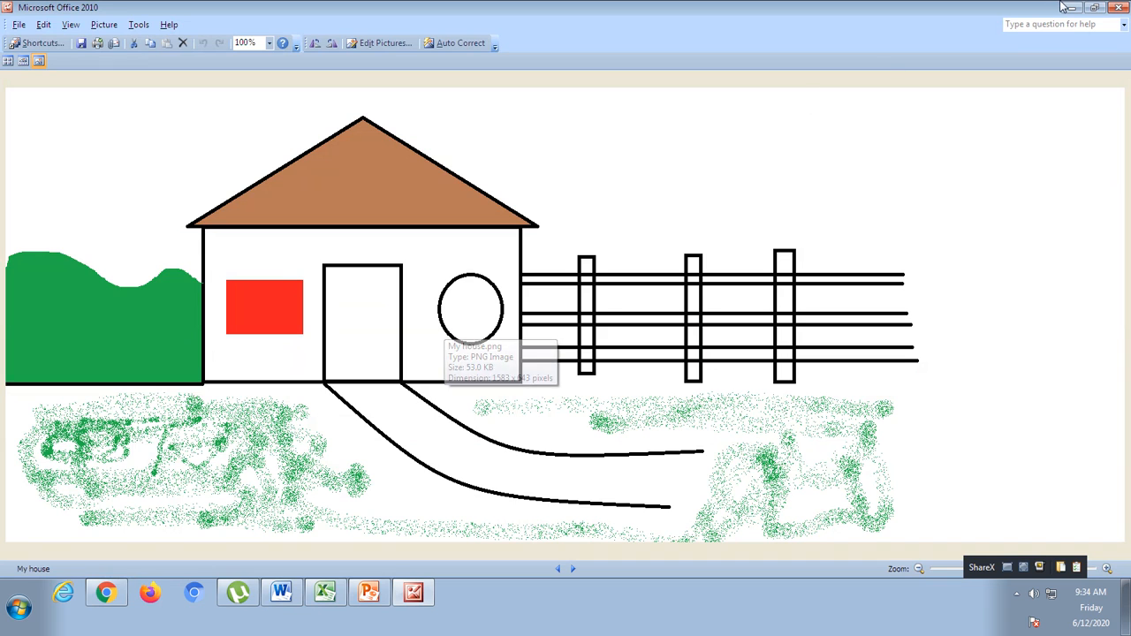
click(1119, 7)
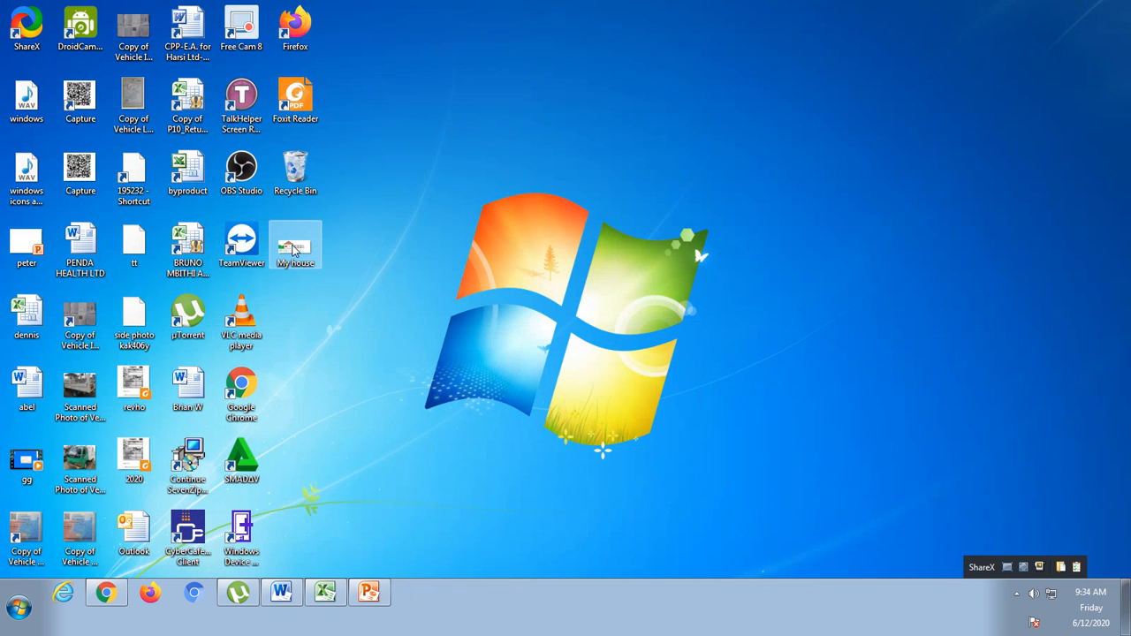
- Search the installed programs for "mspaint" and start Paint with a blank canvas
click(17, 608)
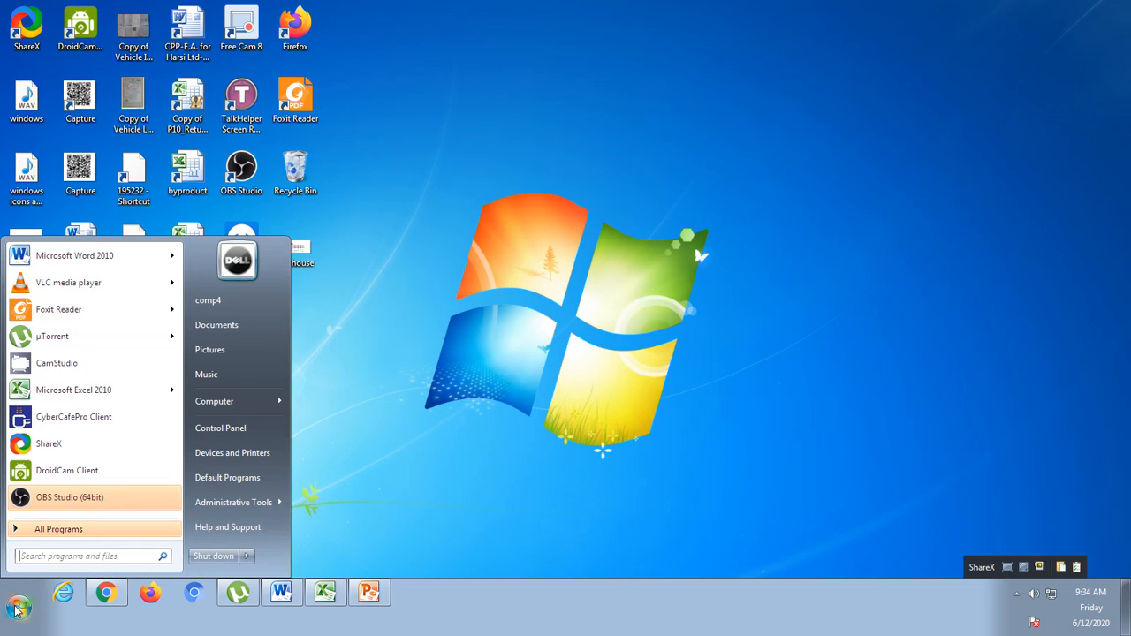
click(30, 556)
text(insp)
text(ain)
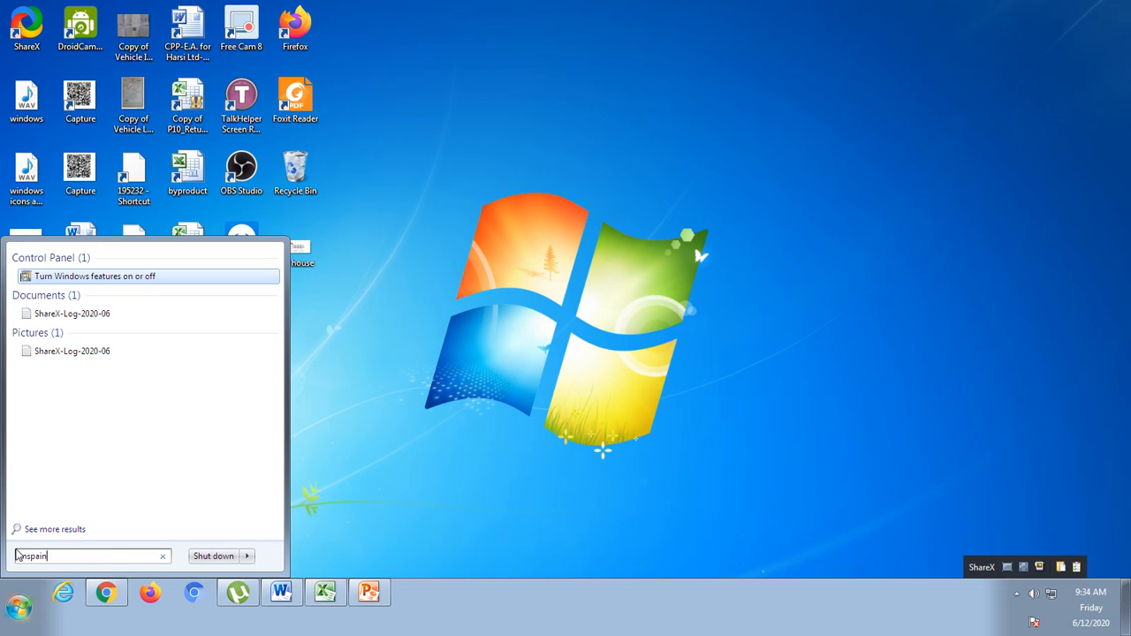
text(t)
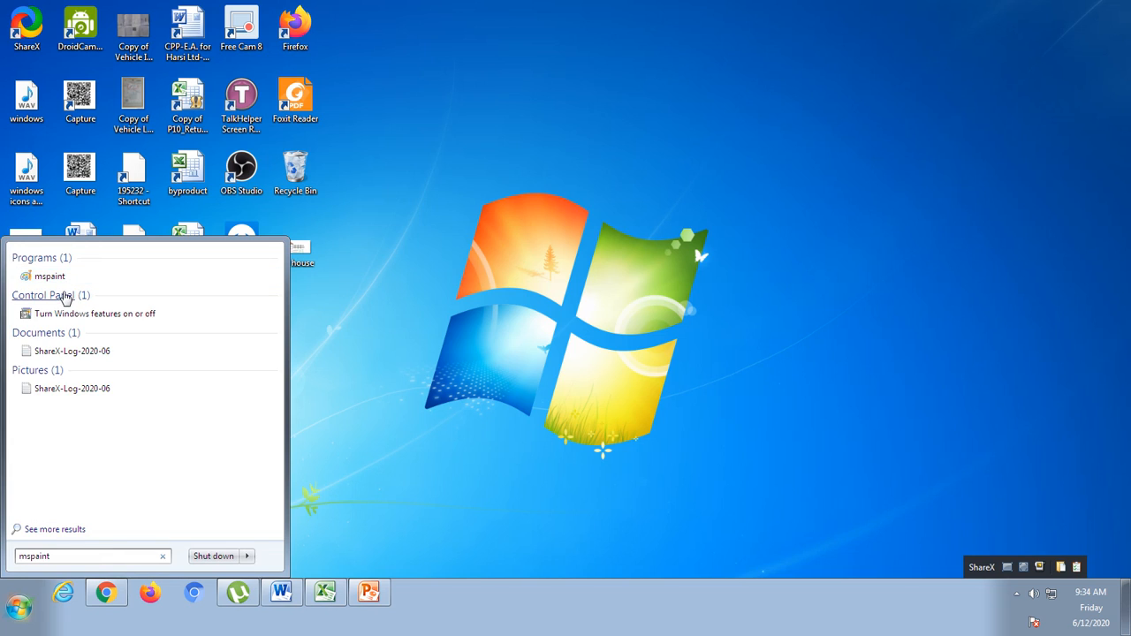
click(63, 277)
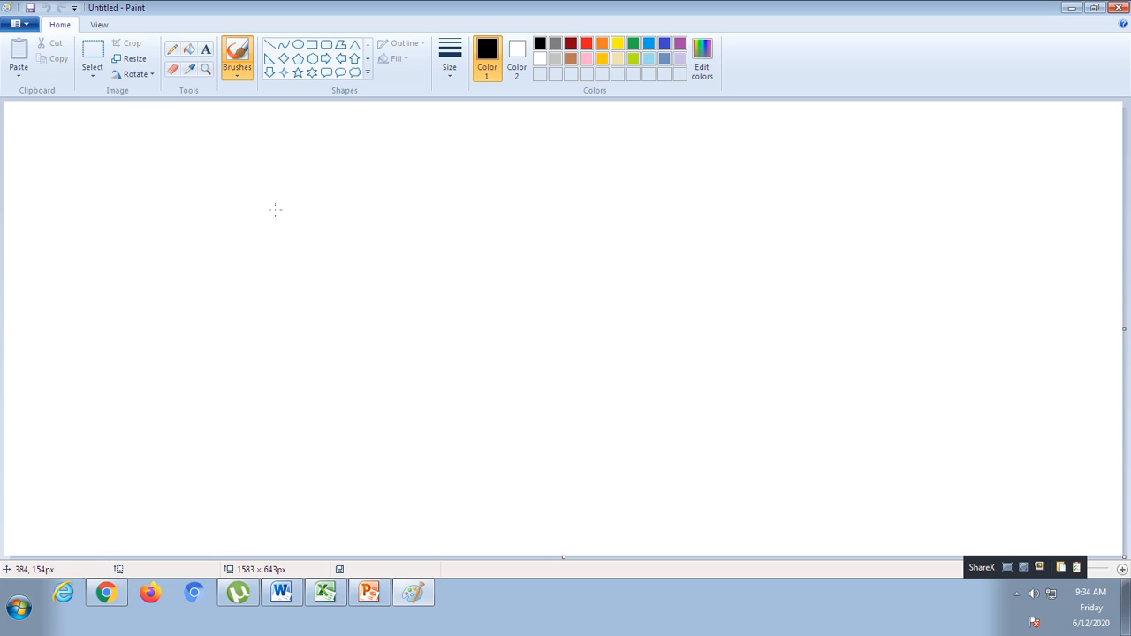
- Draw a wide rectangle of about 569 × 139 px near the top of the canvas and fill it with black
click(311, 49)
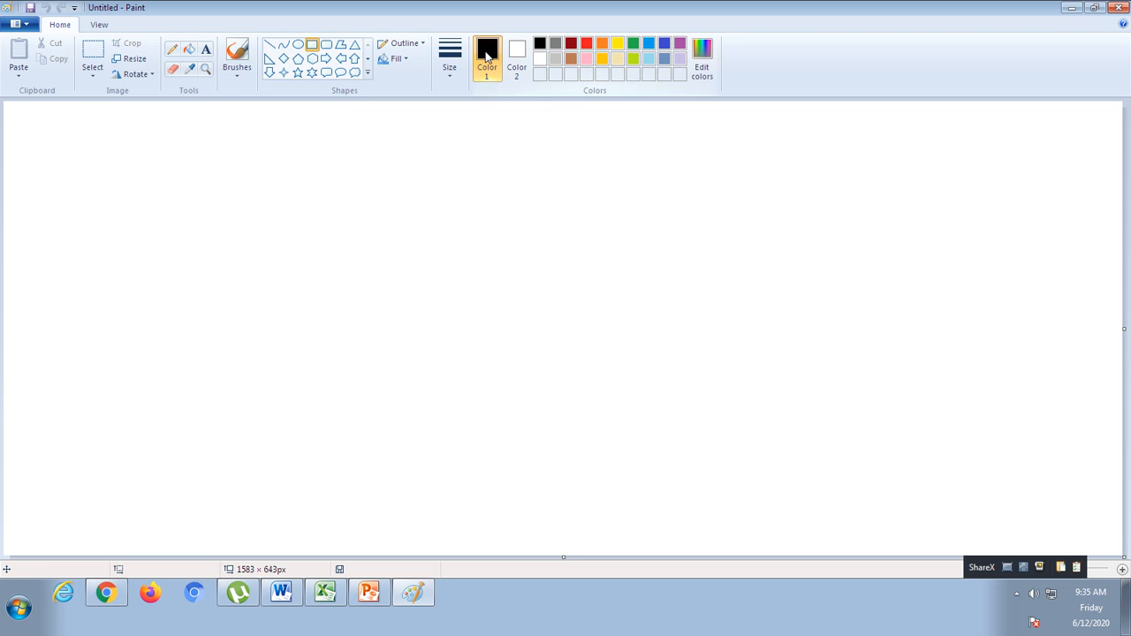
drag(255, 136, 657, 232)
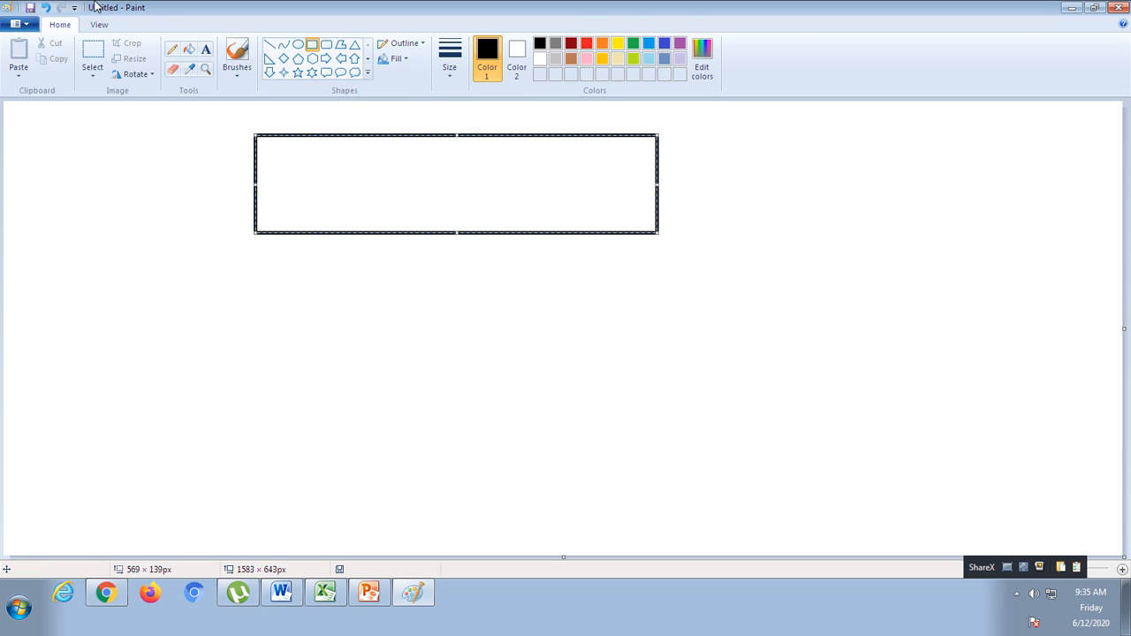
click(187, 51)
click(293, 157)
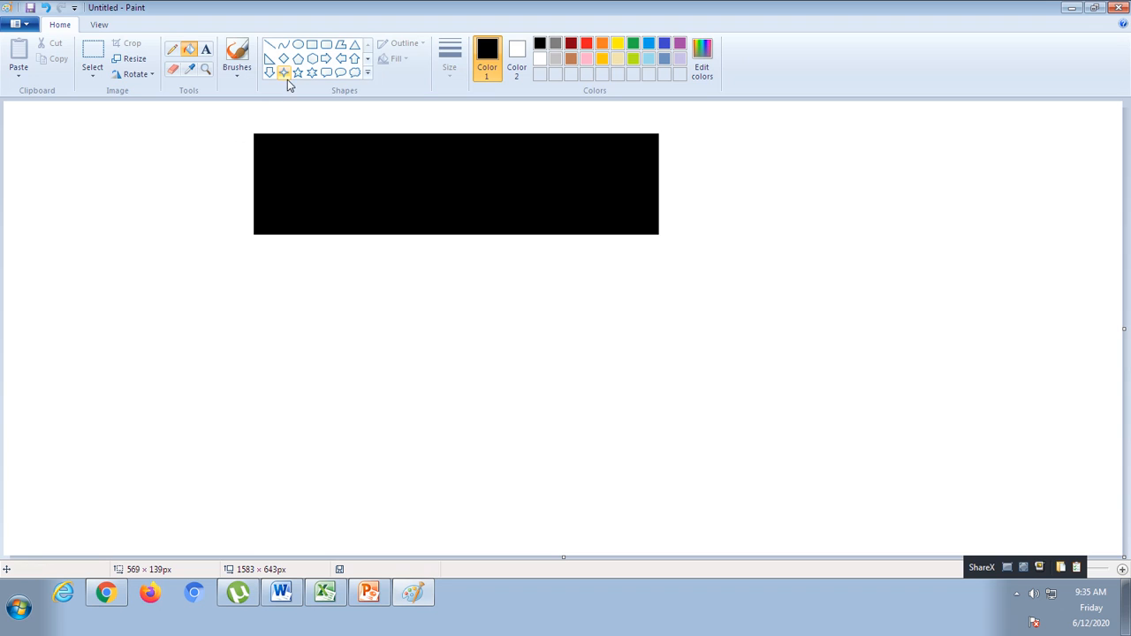
- Draw a red rectangle of about 573 × 153 px just below the black one and fill it with red
click(312, 45)
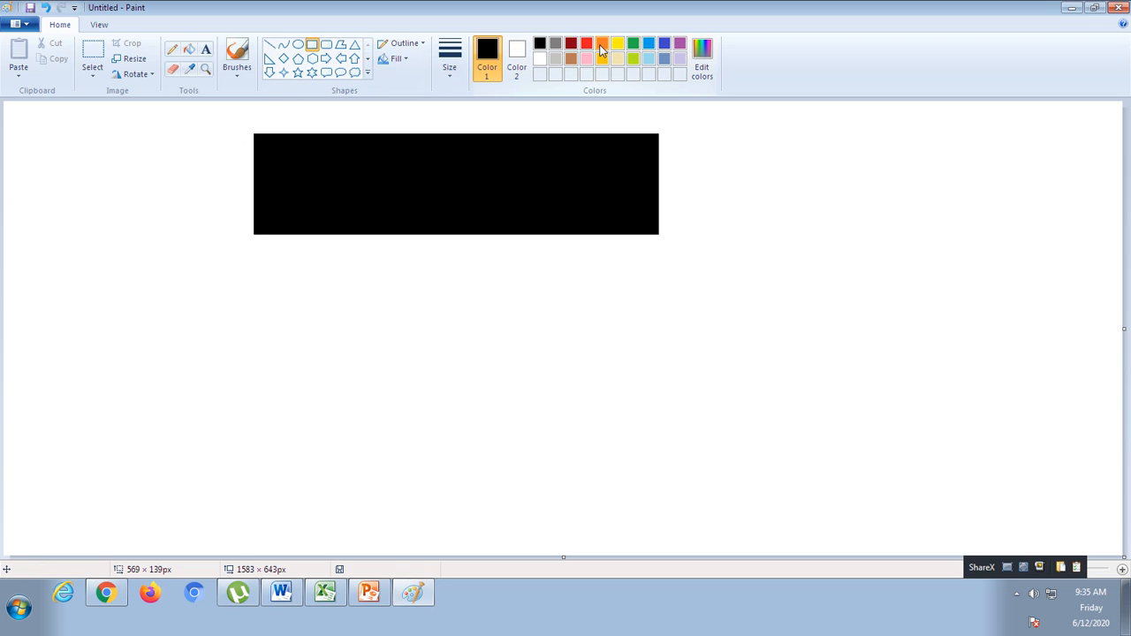
click(586, 43)
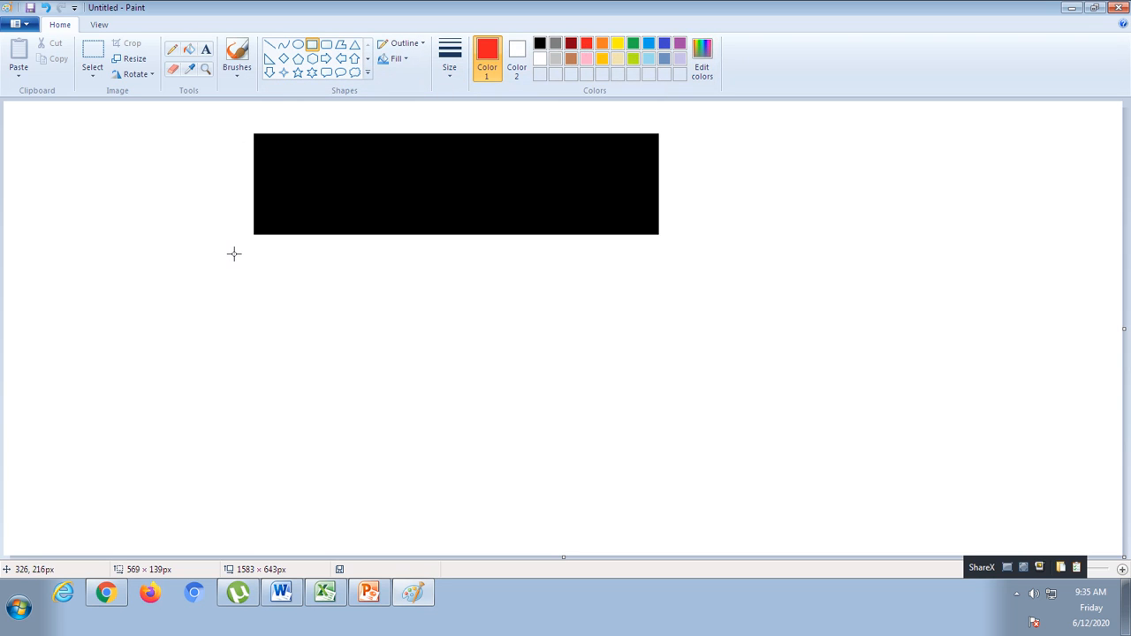
drag(253, 239, 658, 346)
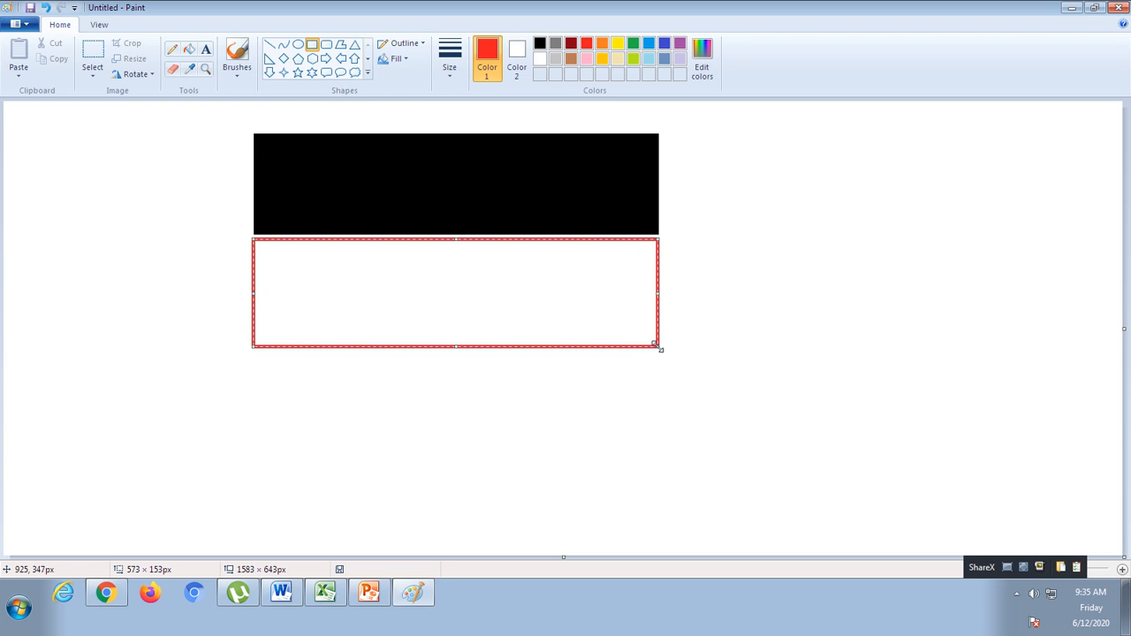
click(189, 48)
click(342, 261)
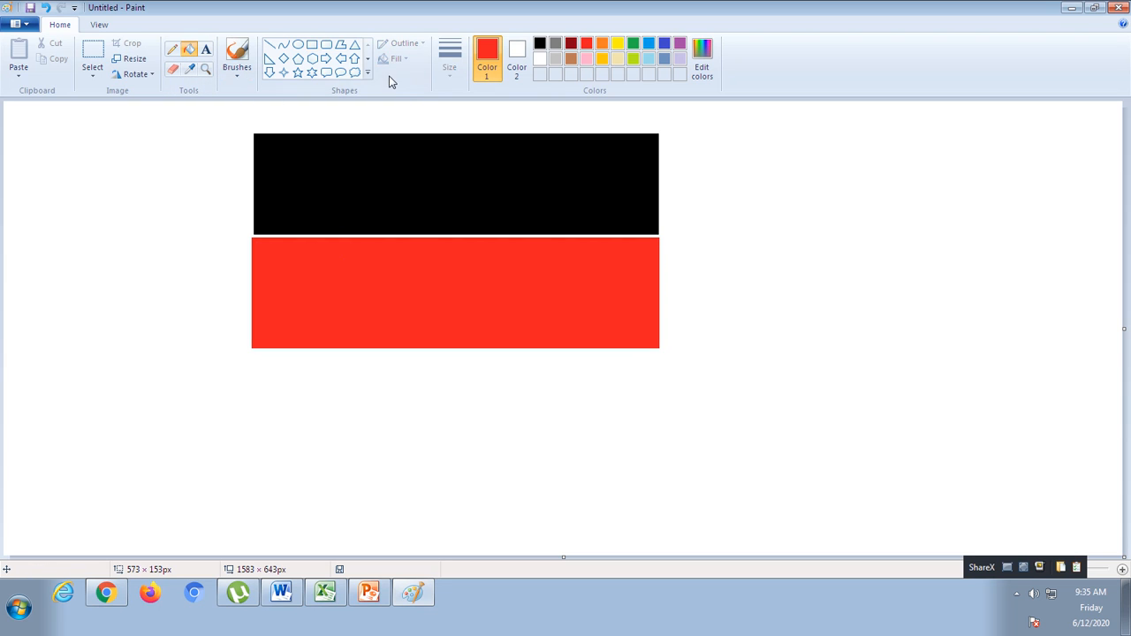
- Draw a green rectangle of about 578 × 164 px just below the red one and fill it with green
click(314, 48)
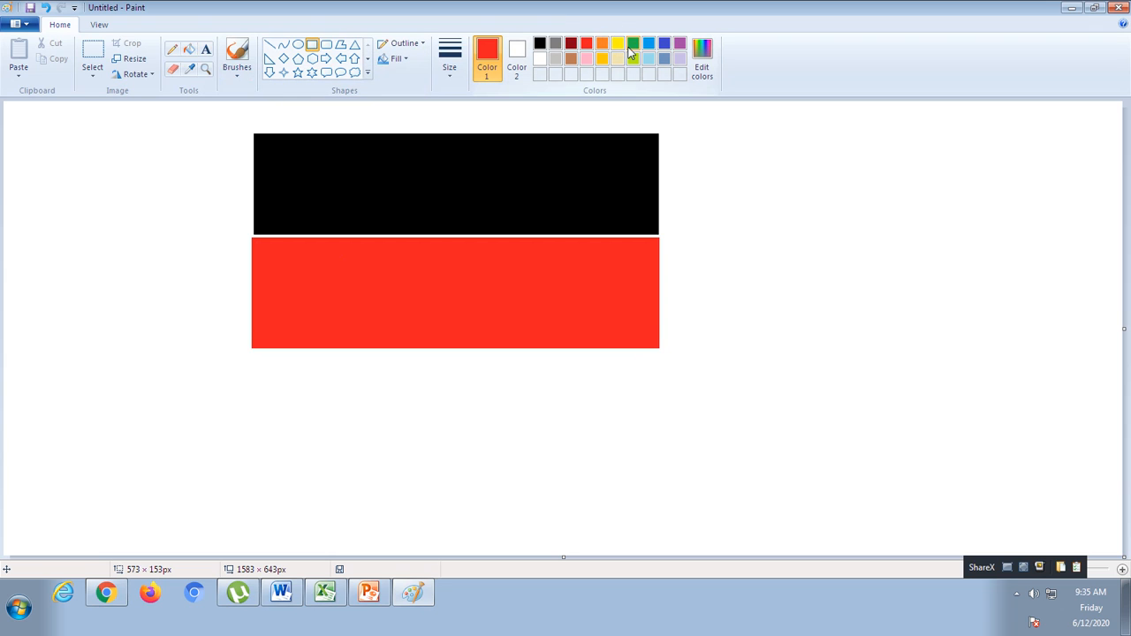
click(633, 44)
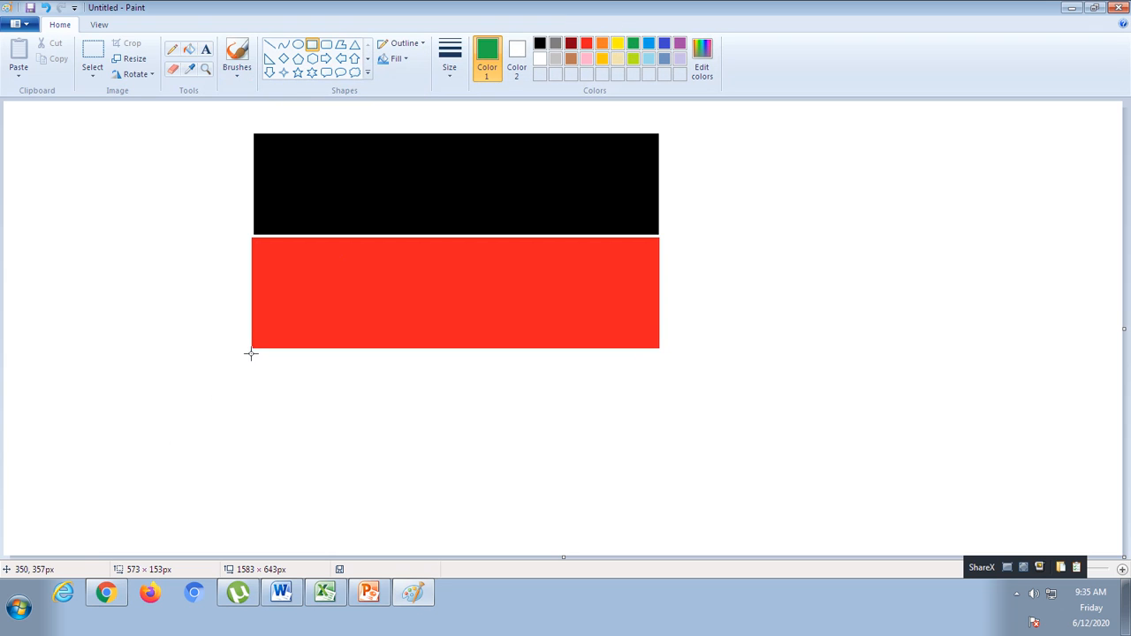
drag(251, 354, 661, 470)
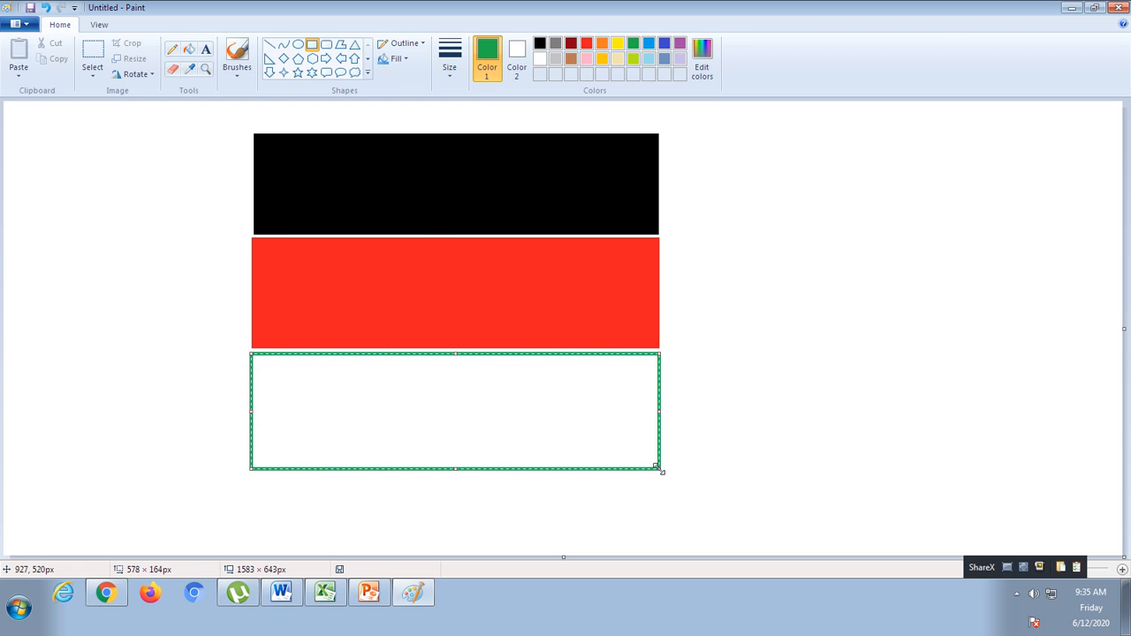
click(189, 50)
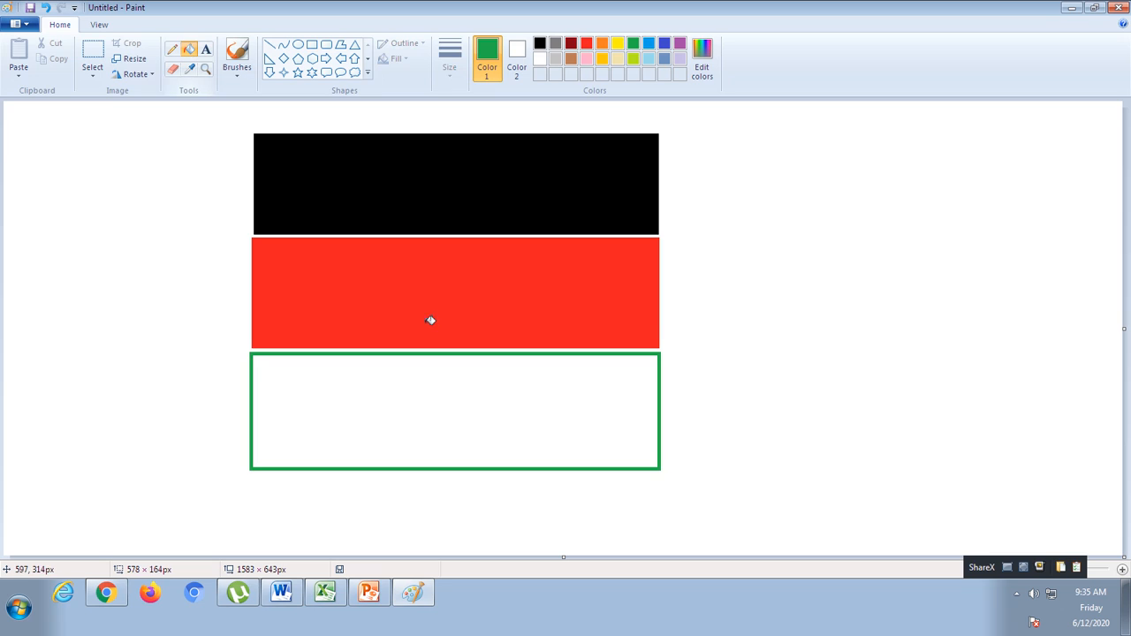
click(430, 378)
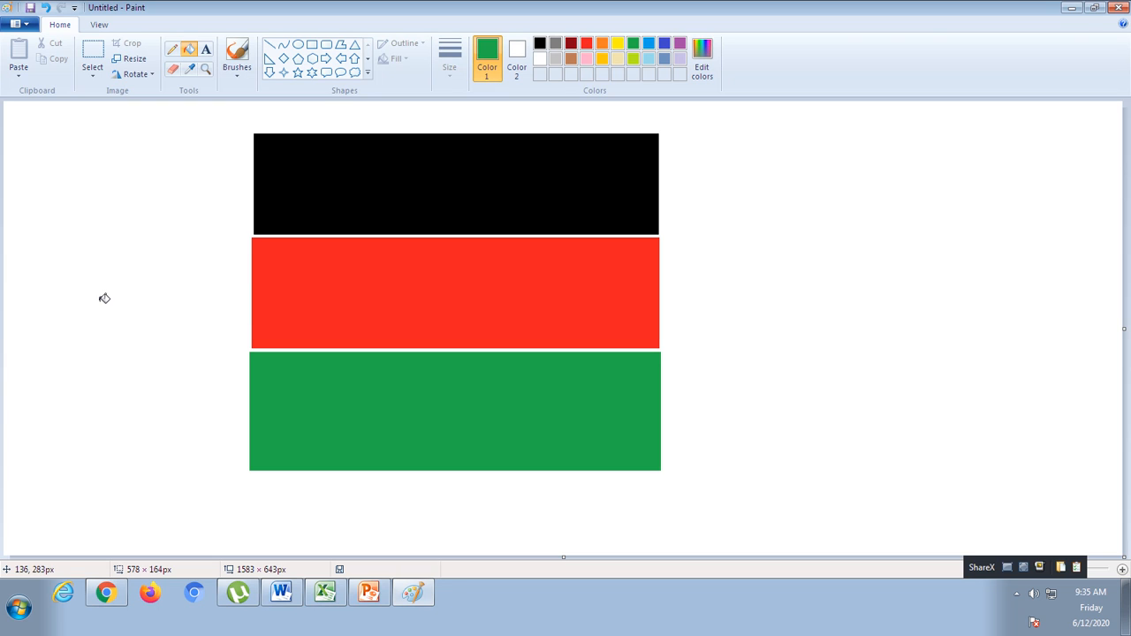
- Draw a red upright ellipse outline of about 147 × 177 px to the left of the striped flag
click(300, 45)
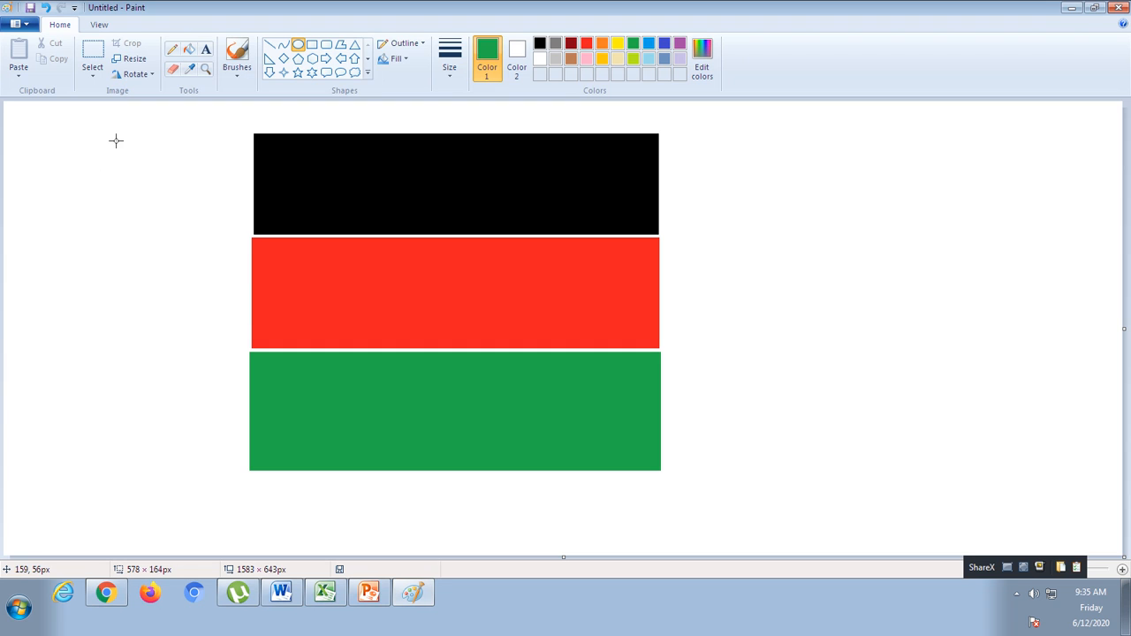
click(587, 43)
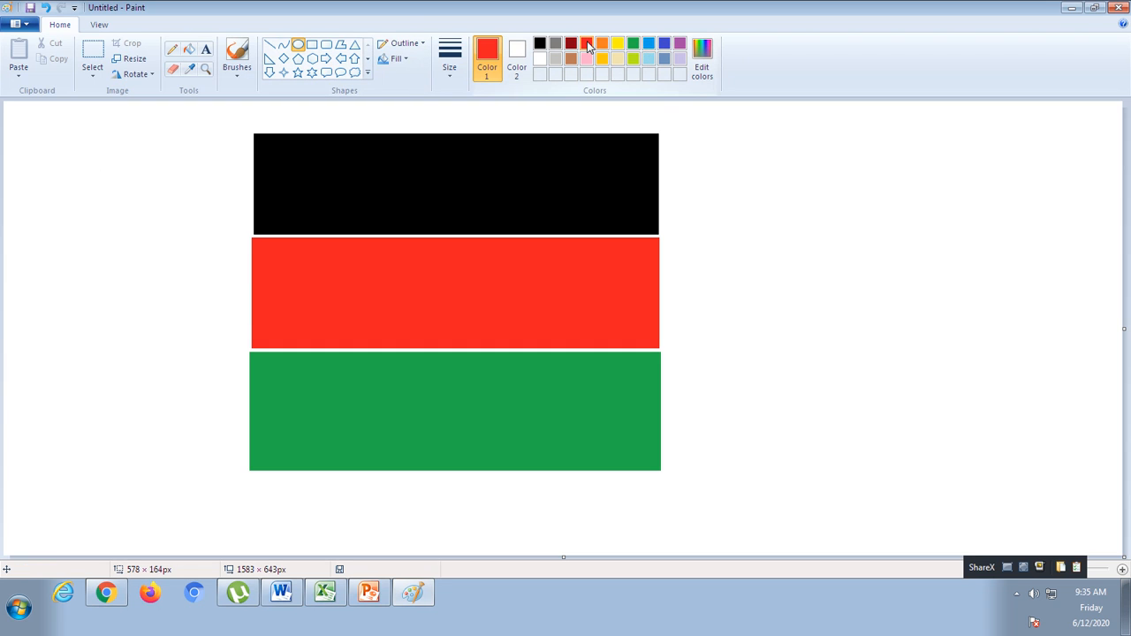
drag(39, 185, 144, 311)
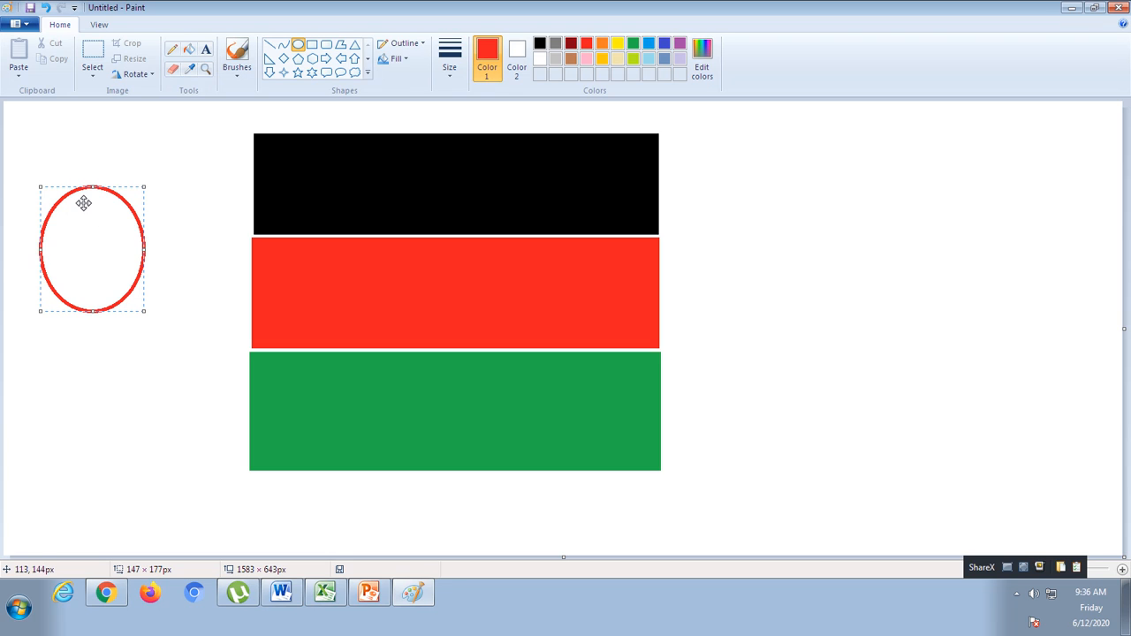
click(299, 45)
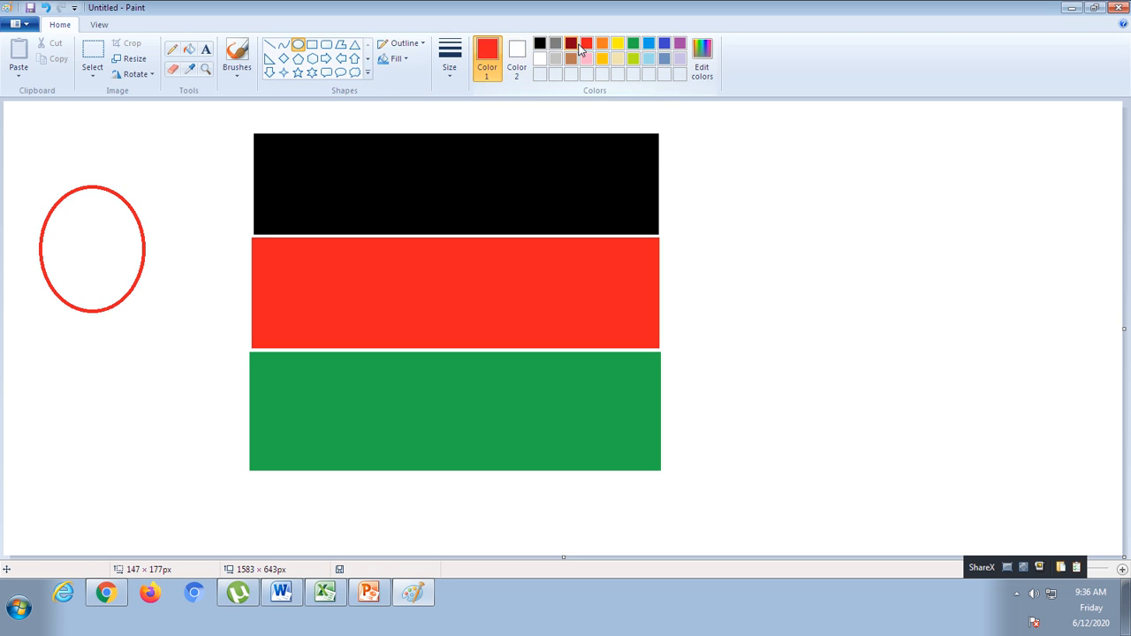
- Try a red ellipse of about 85 × 108 px below the outlined one with the fill color set to red, and undo it
click(518, 51)
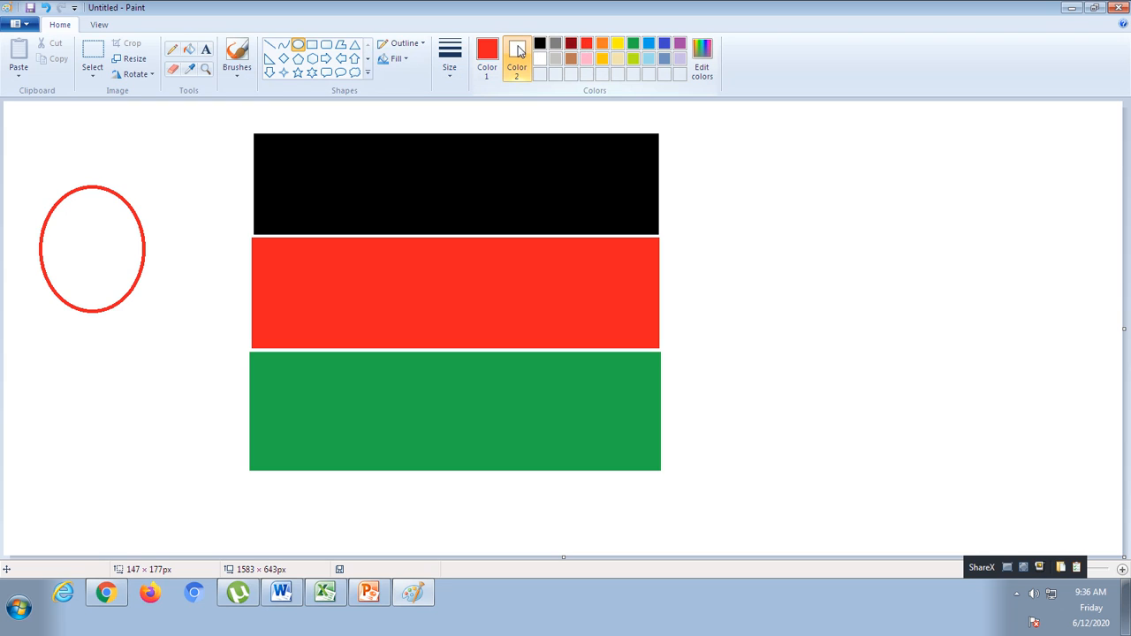
click(585, 44)
drag(53, 344, 114, 422)
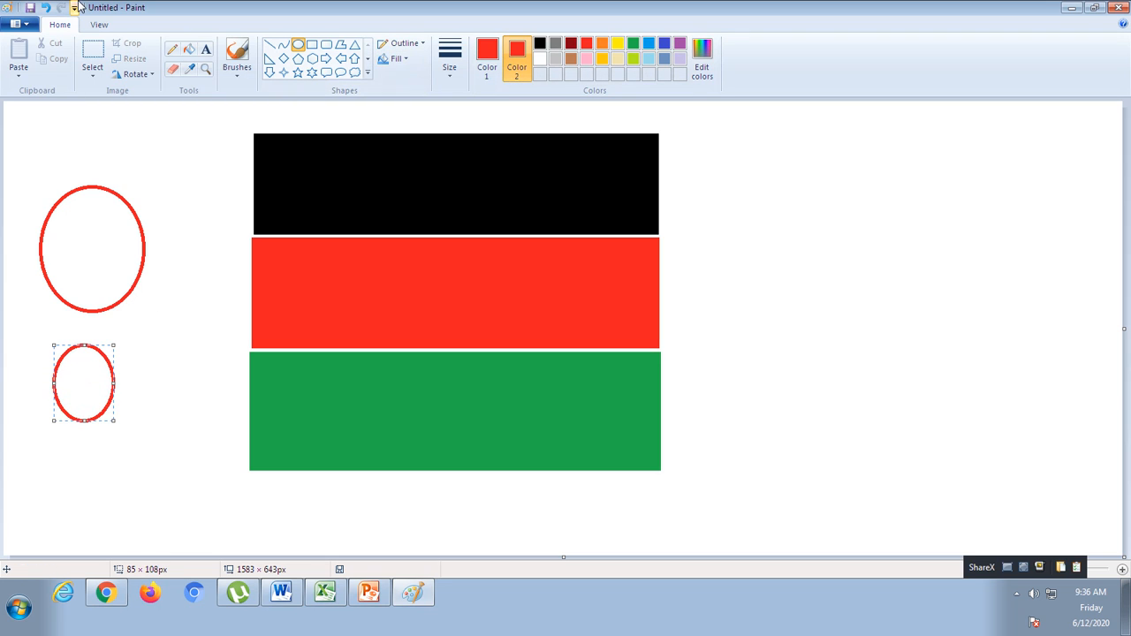
click(45, 8)
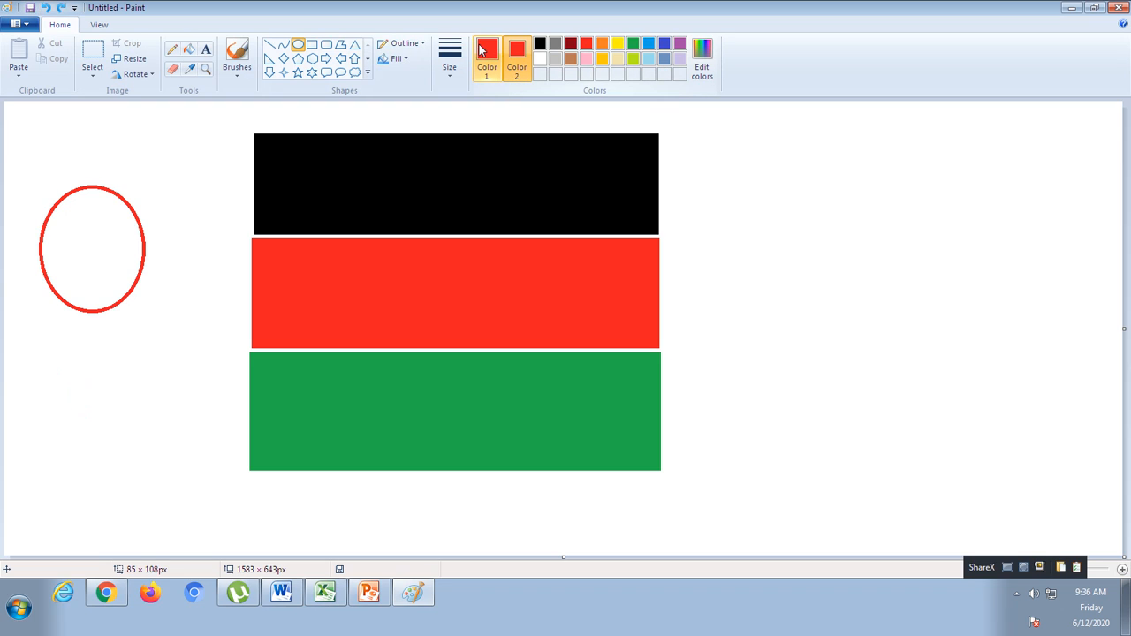
- Set the shape fill to solid color and draw a solid red ellipse of about 168 × 218 px below the outlined ellipse
click(398, 60)
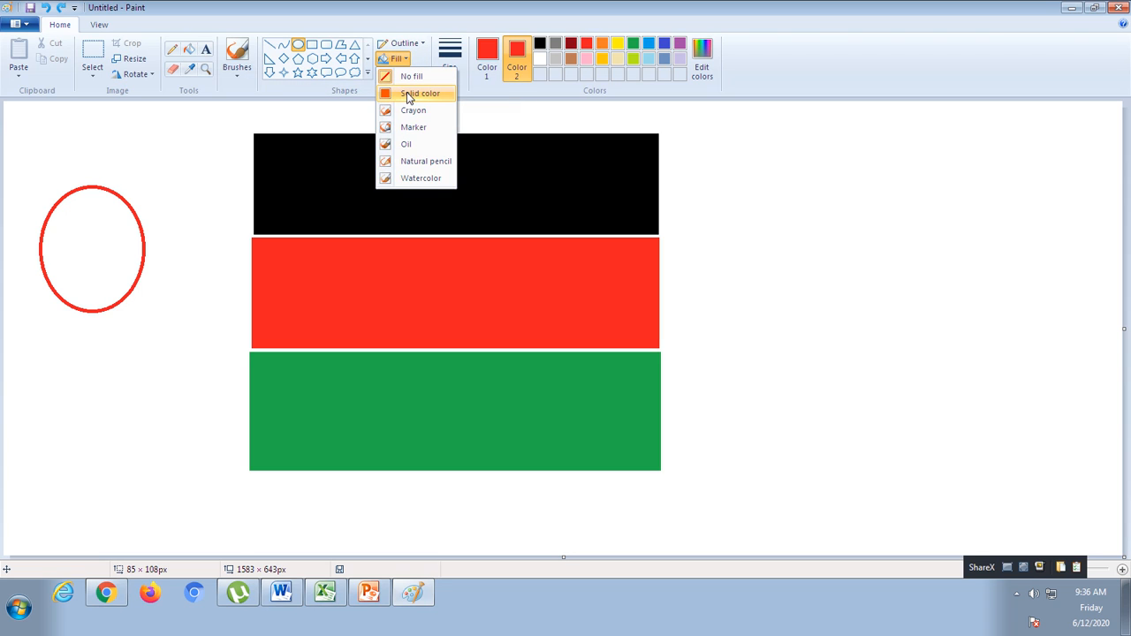
click(410, 95)
drag(51, 329, 171, 485)
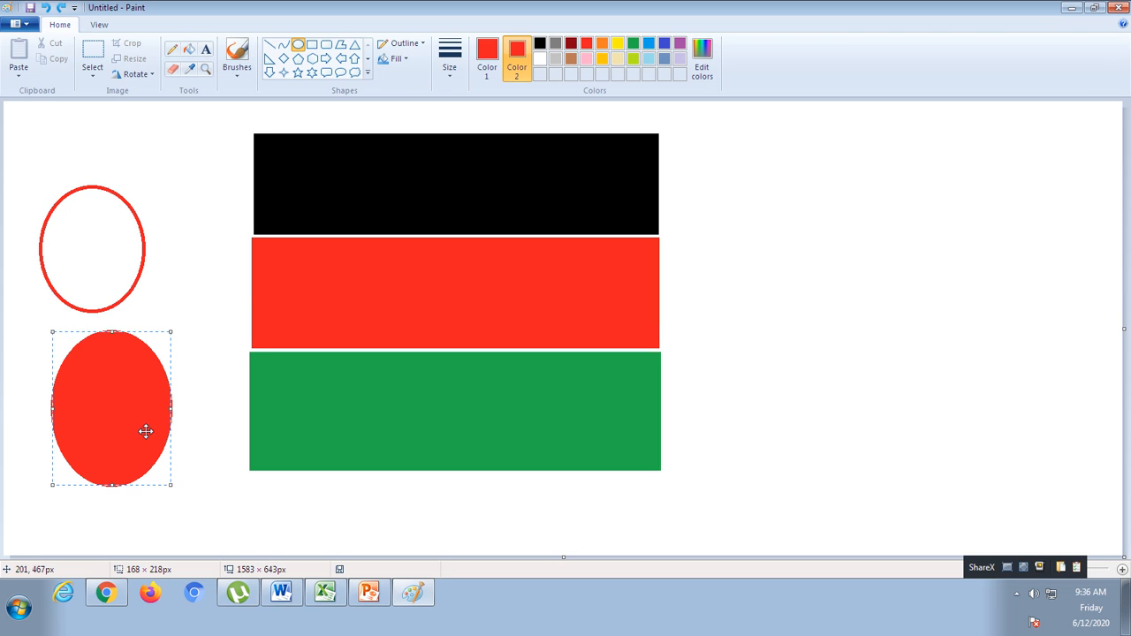
click(489, 46)
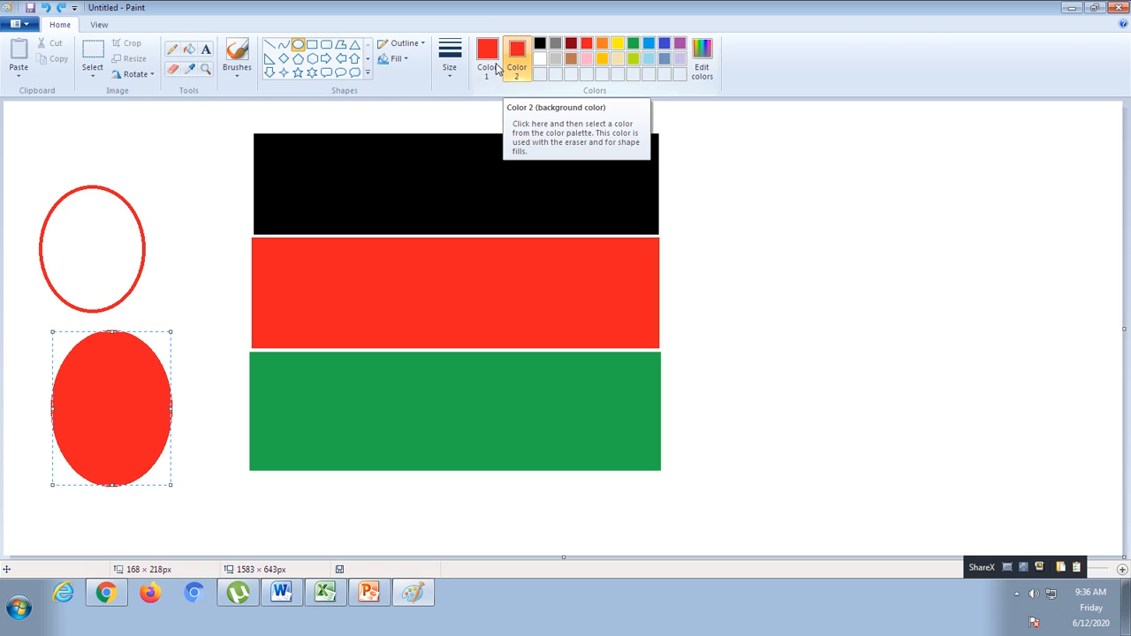
- Draw a solid green rectangle of about 249 × 148 px to the right of the flag's black stripe
click(312, 45)
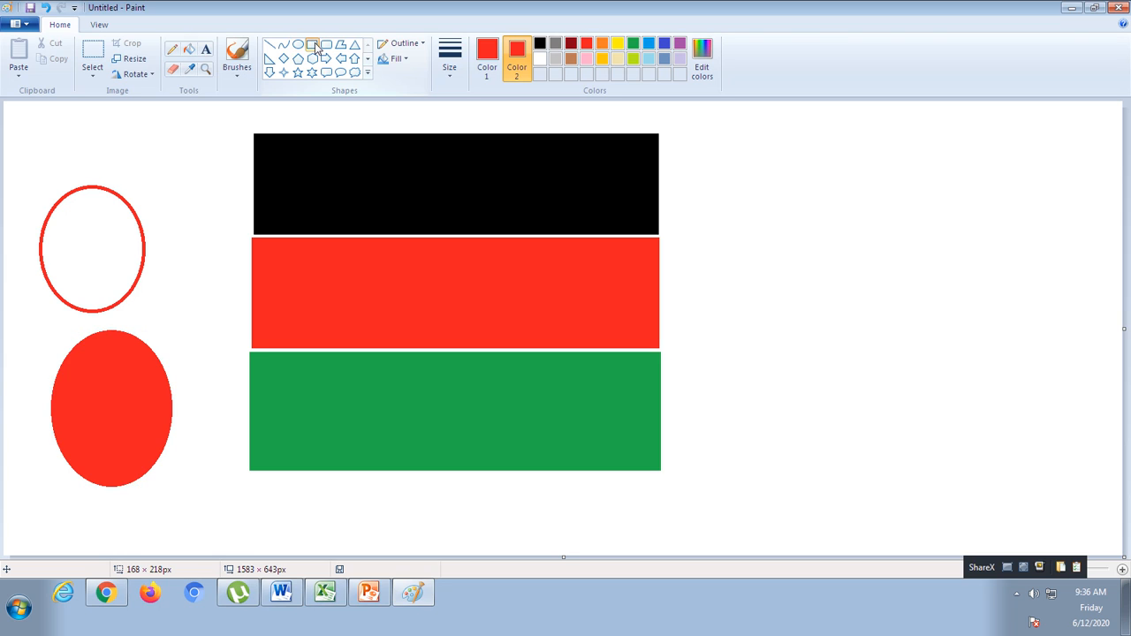
click(395, 58)
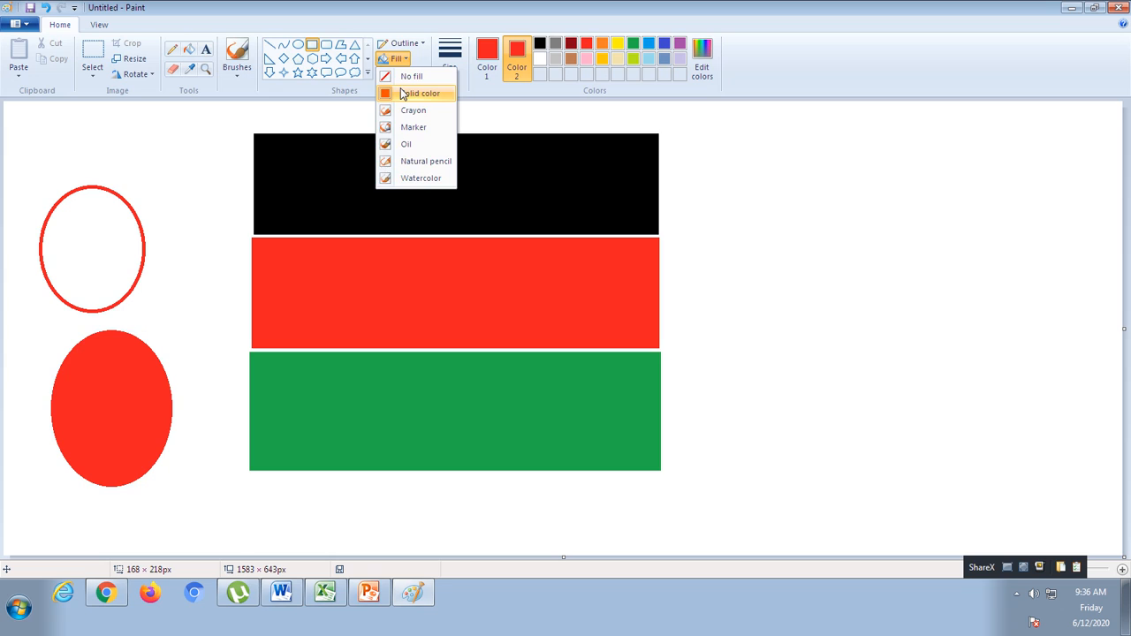
click(403, 94)
click(487, 55)
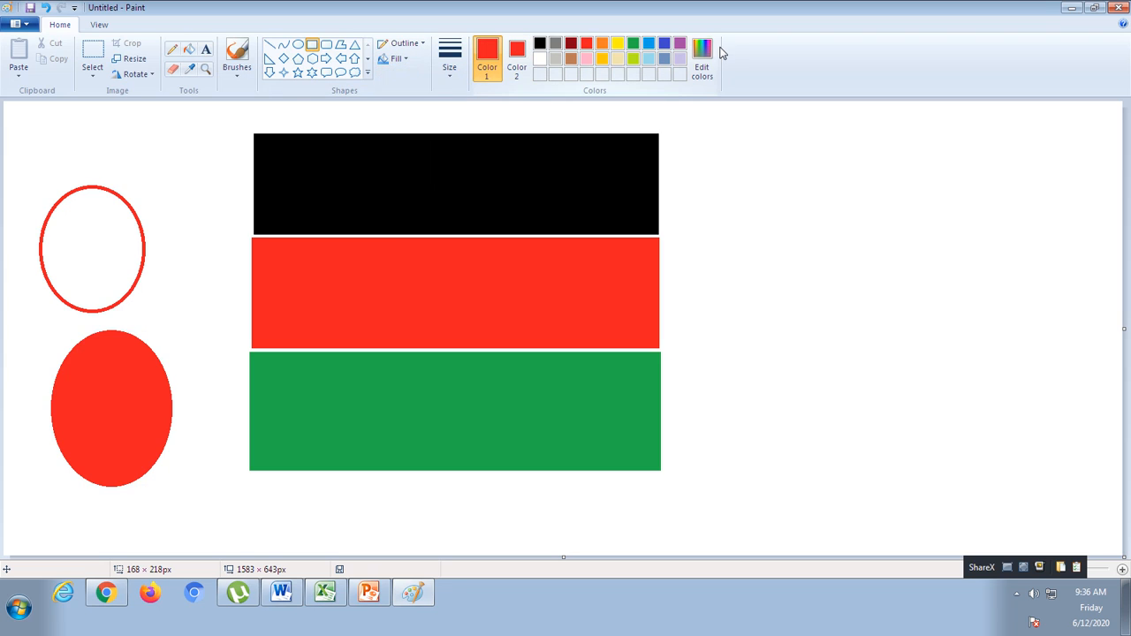
click(632, 46)
click(517, 54)
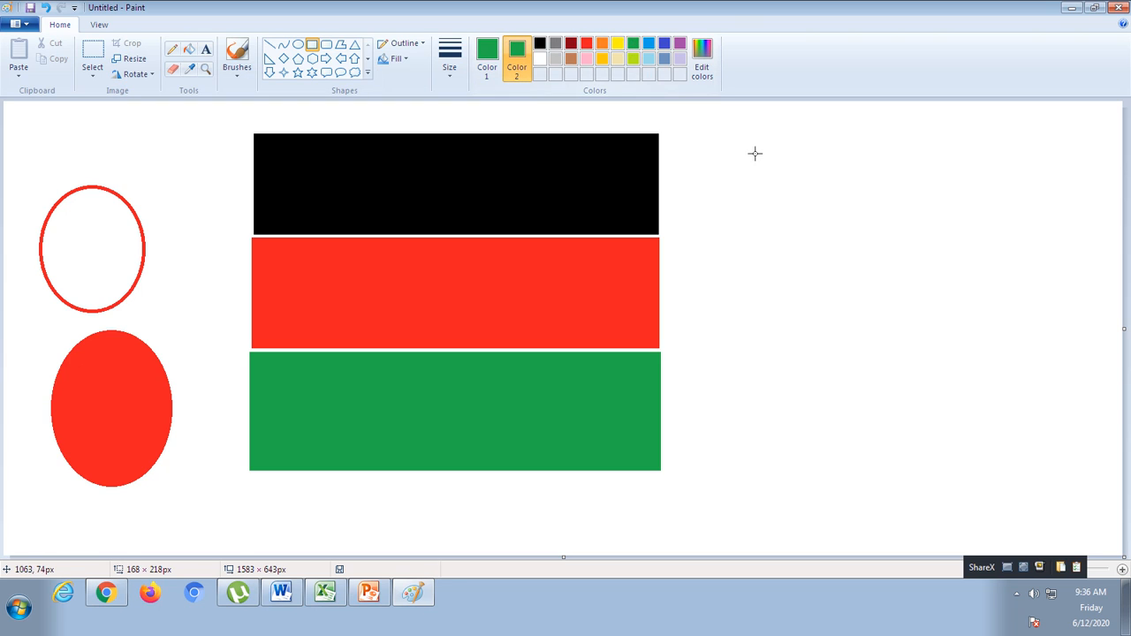
drag(750, 146, 929, 253)
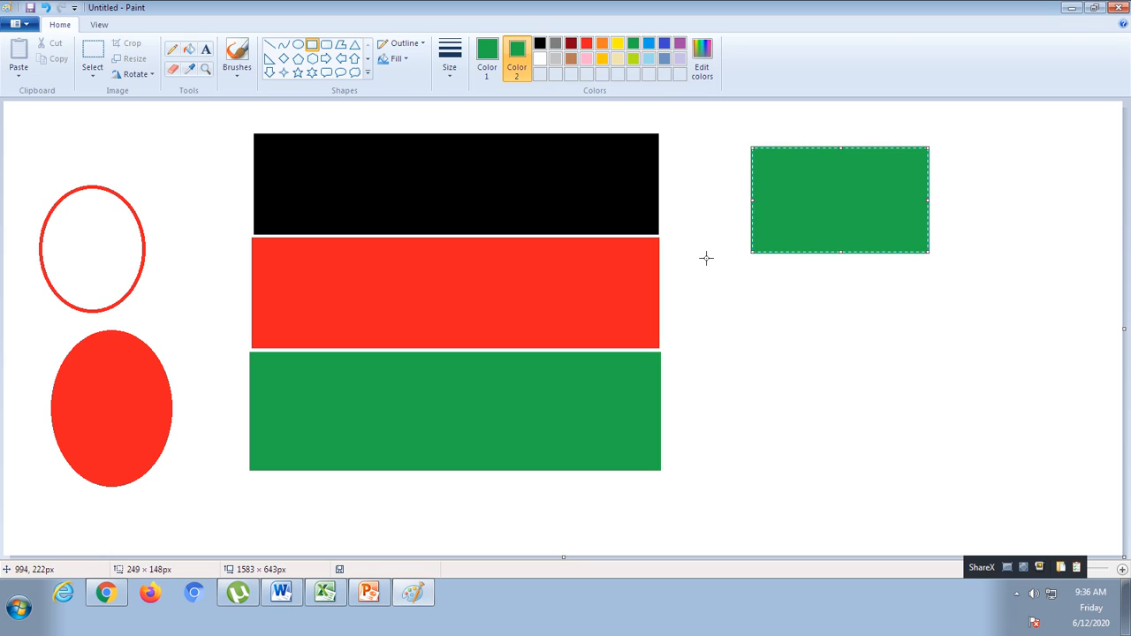
- Draw a pink-filled rectangle with a green outline, about 357 × 179 px, below the small green rectangle
click(522, 55)
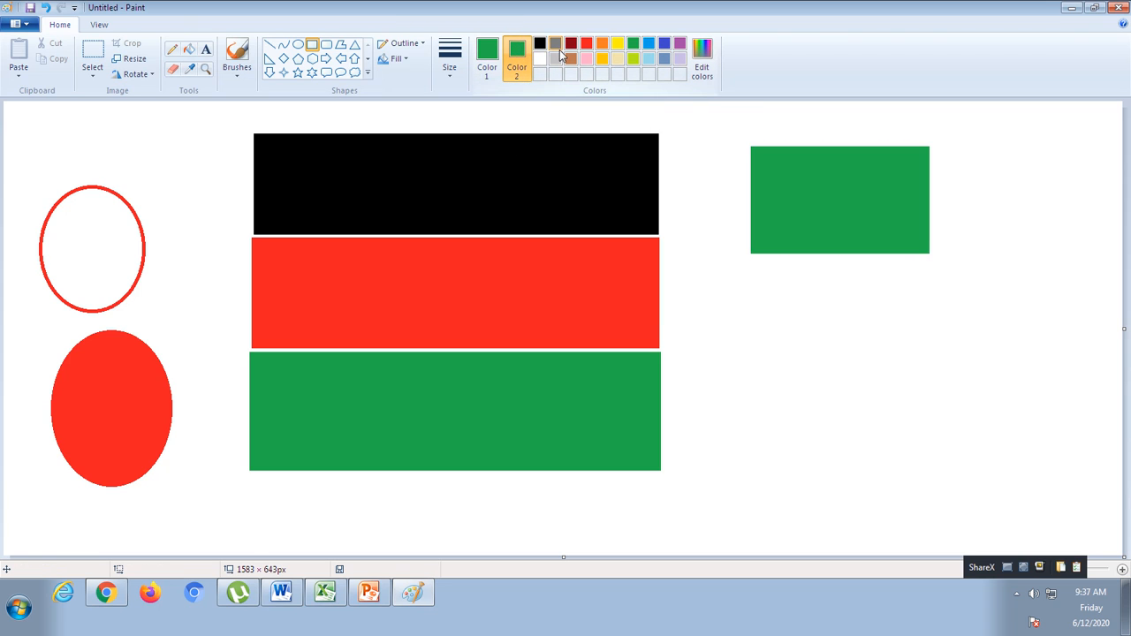
click(588, 57)
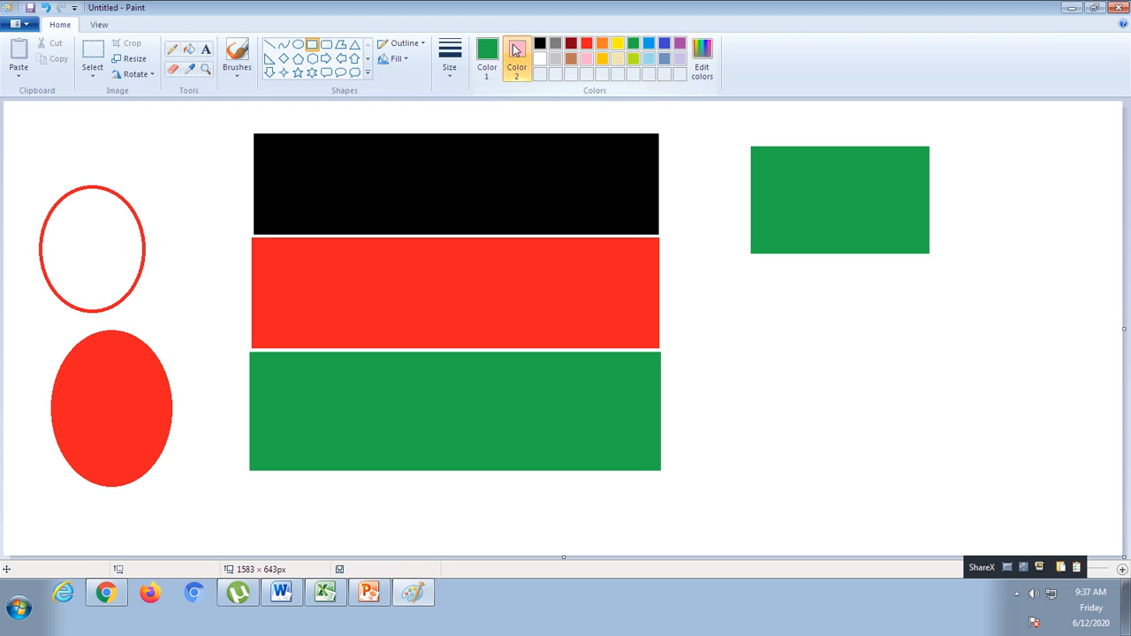
click(395, 58)
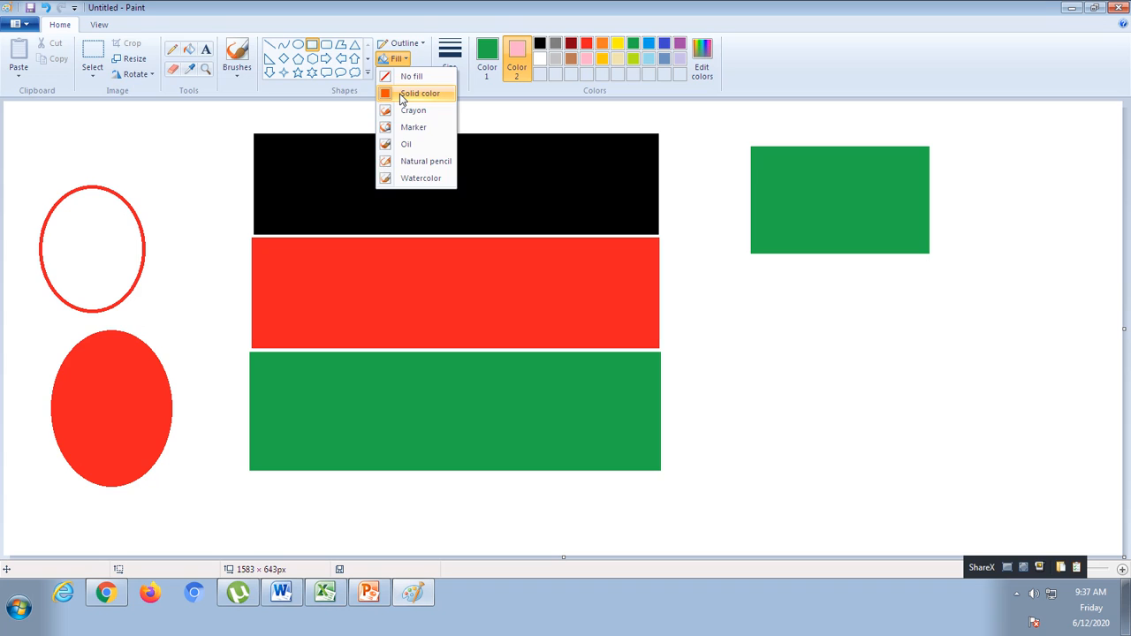
click(412, 94)
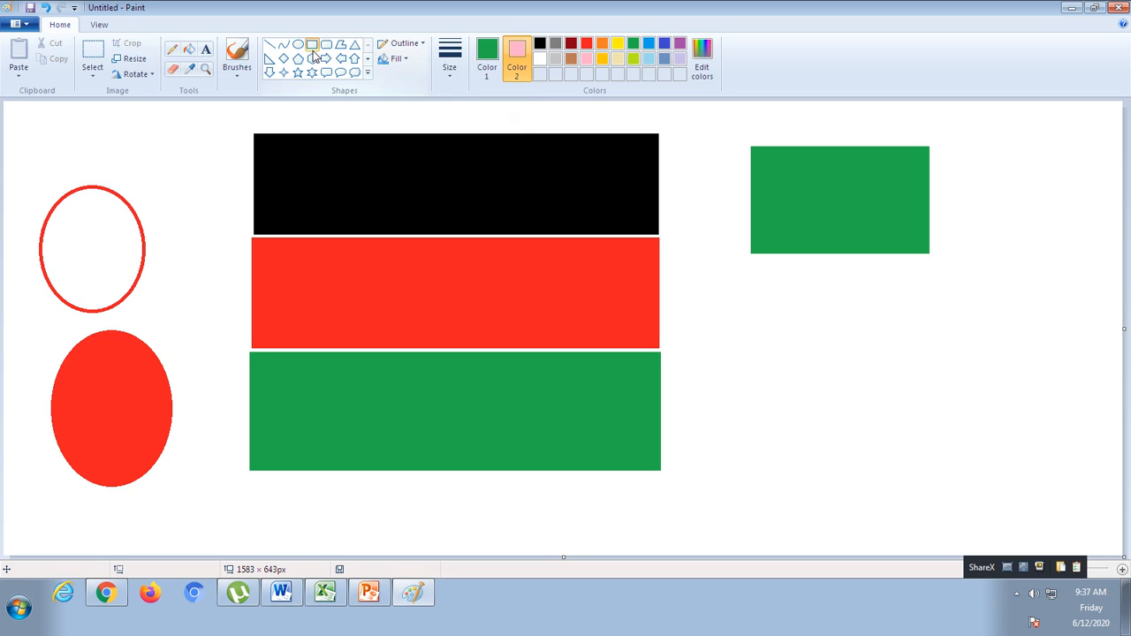
click(311, 48)
drag(736, 298, 988, 424)
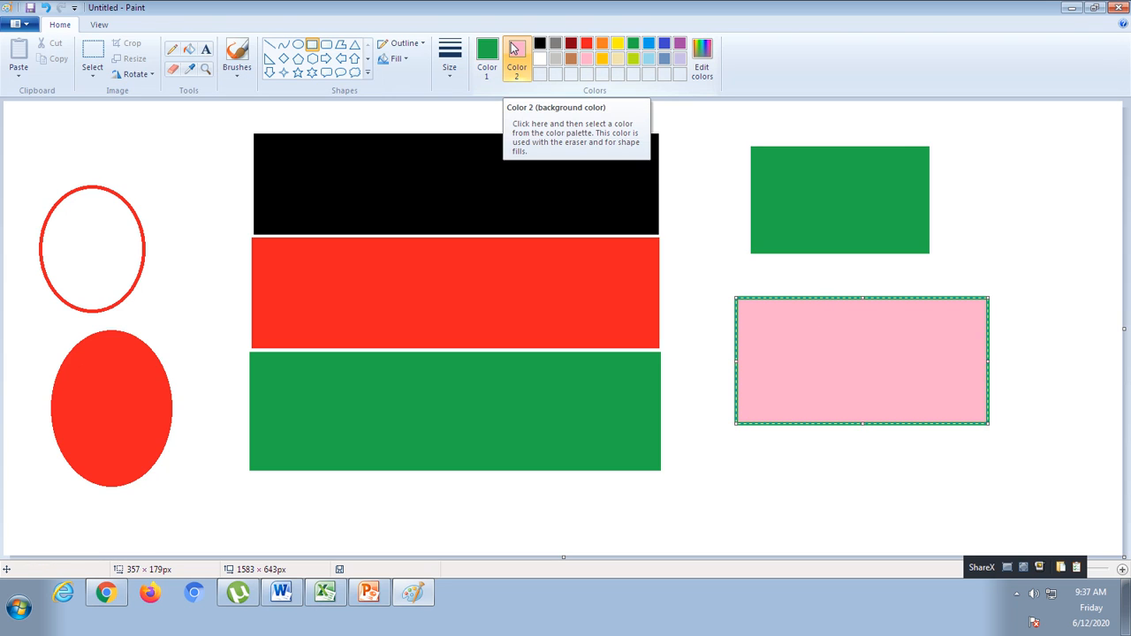
- Undo both rectangles beside the flag, the solid red ellipse and the red ellipse outline
click(46, 7)
click(45, 7)
click(46, 7)
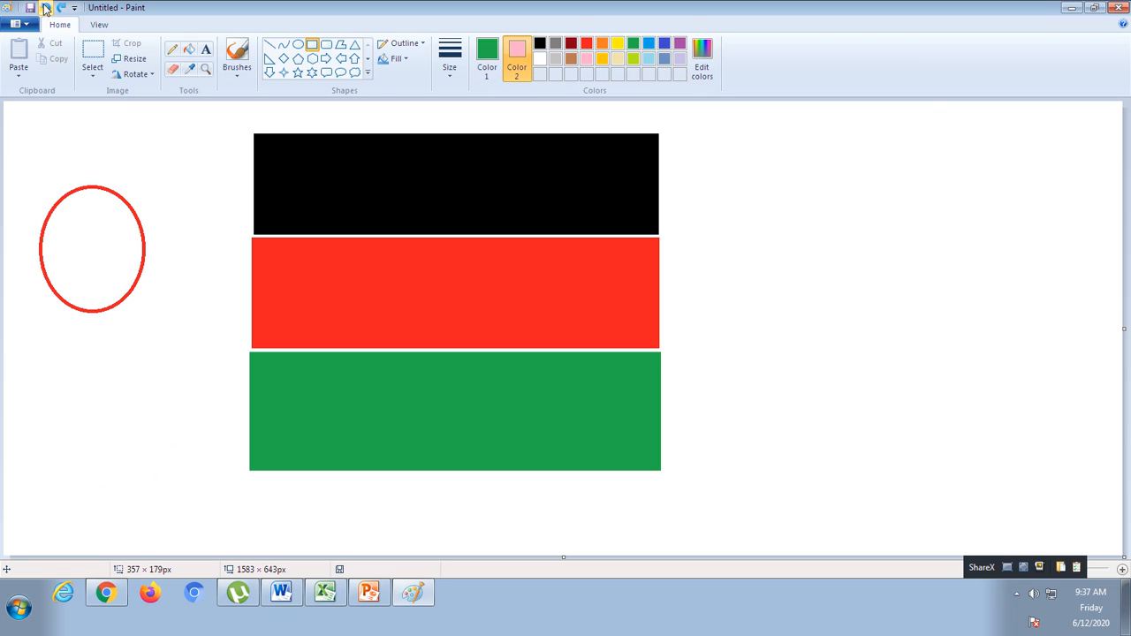
click(46, 7)
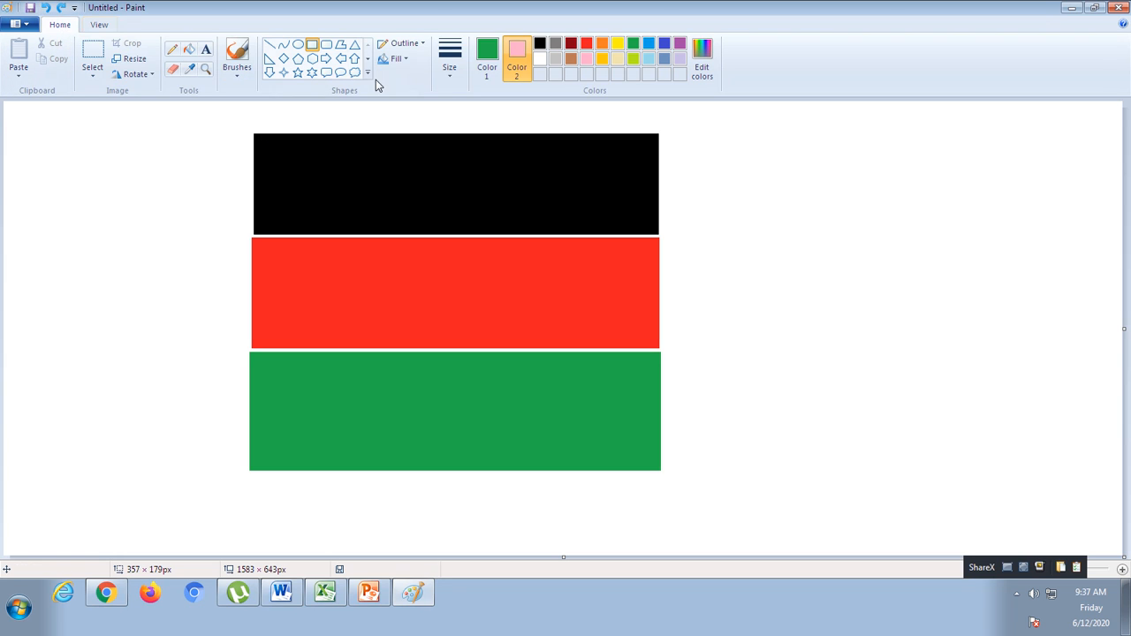
- Draw a solid red upright ellipse of about 183 × 264 px over the centre of the flag as the shield
click(299, 46)
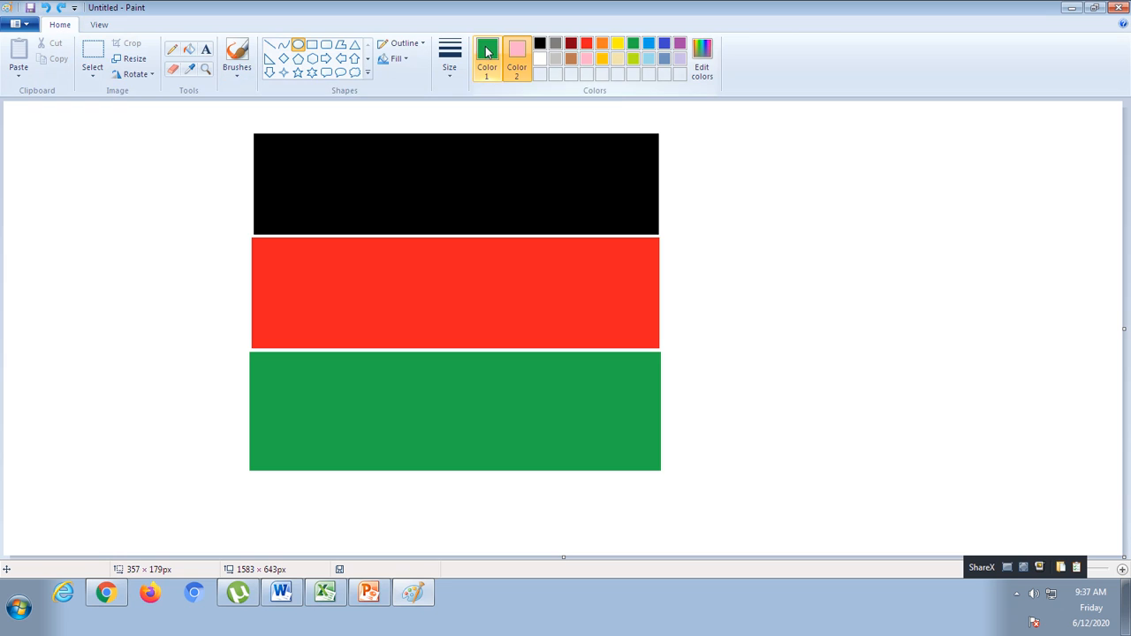
click(487, 51)
click(587, 43)
click(517, 54)
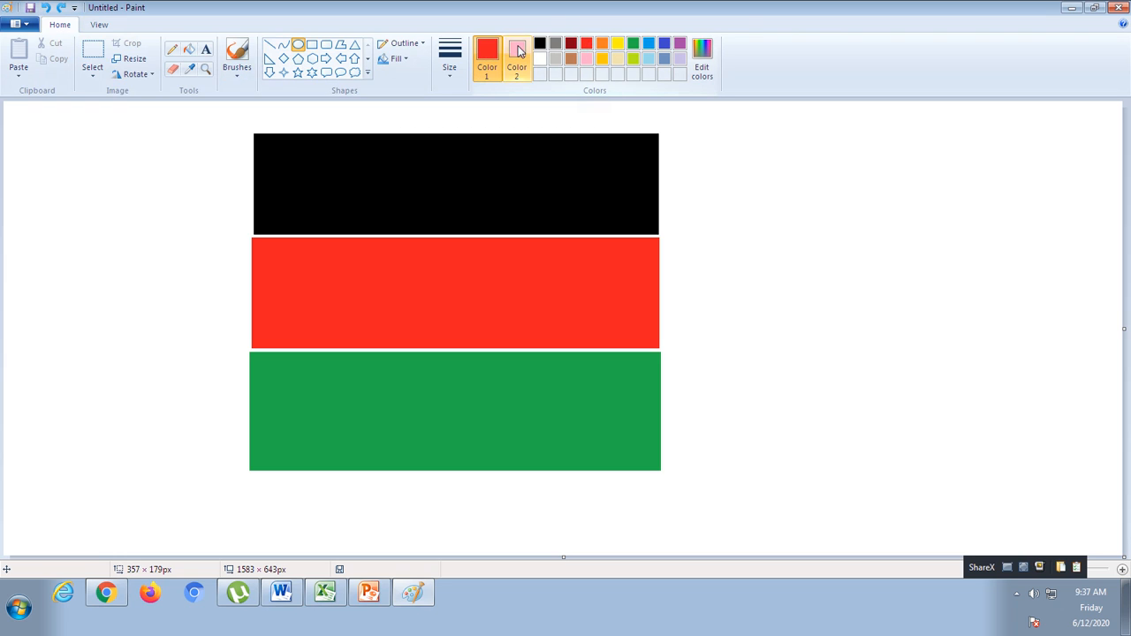
click(587, 44)
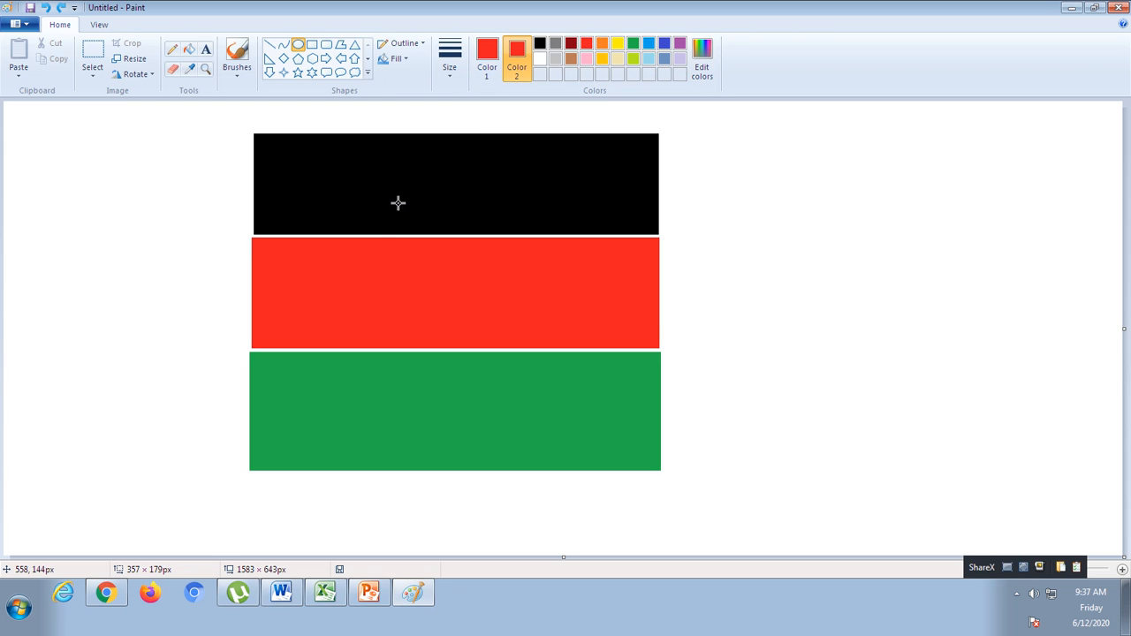
drag(399, 201, 528, 387)
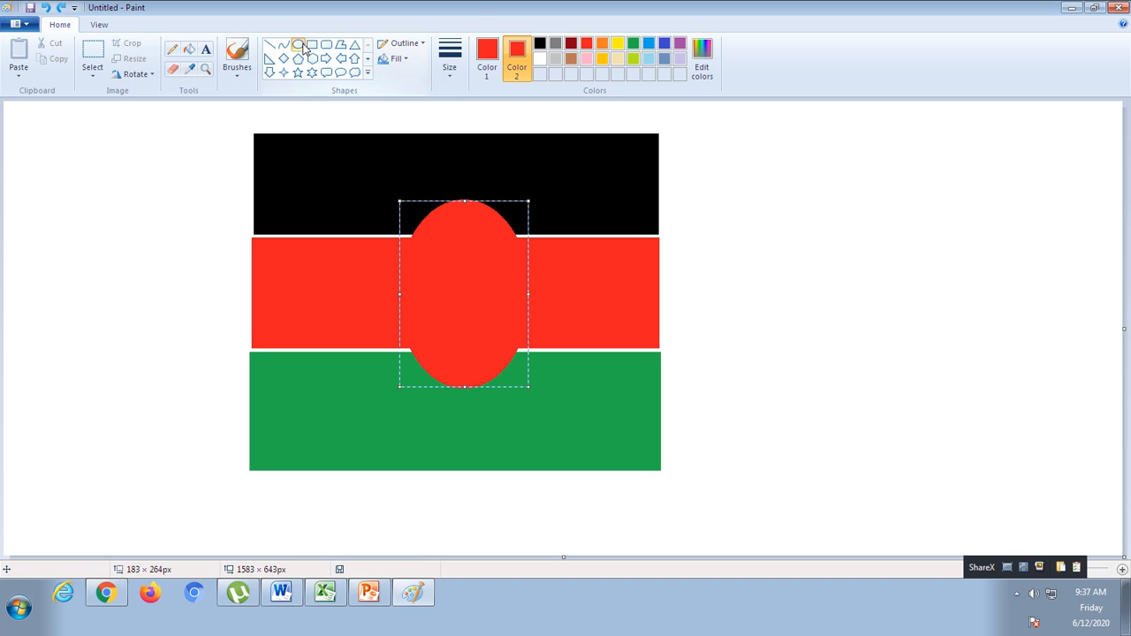
click(617, 169)
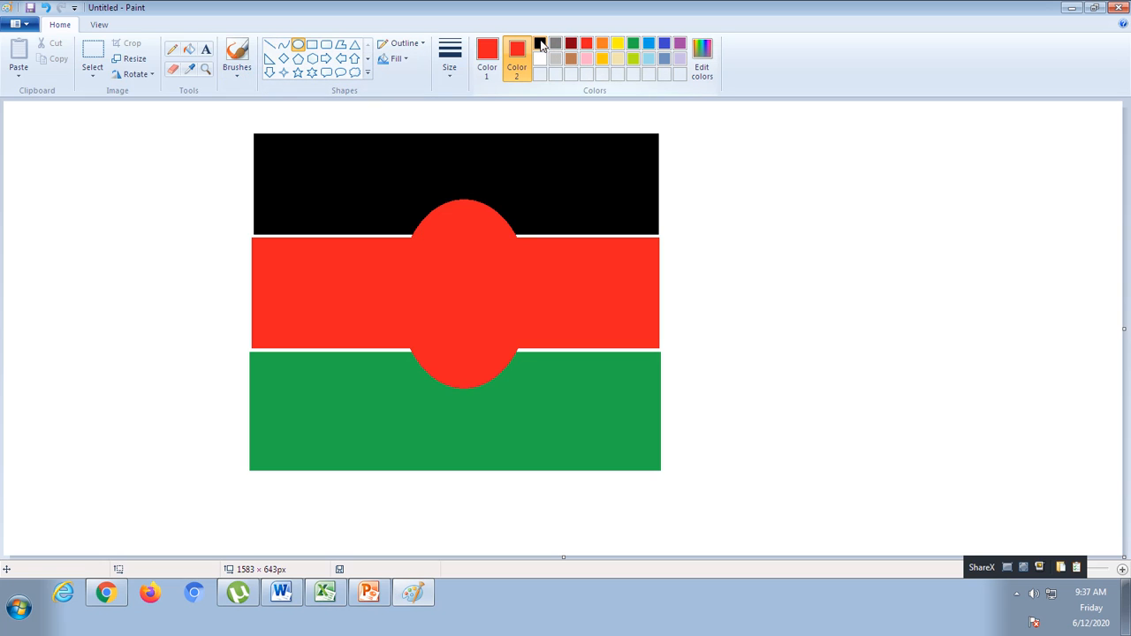
- Draw narrow solid black ellipses on the shield's left side, about 35 × 150 px, and right side, about 32 × 154 px
click(540, 45)
click(491, 55)
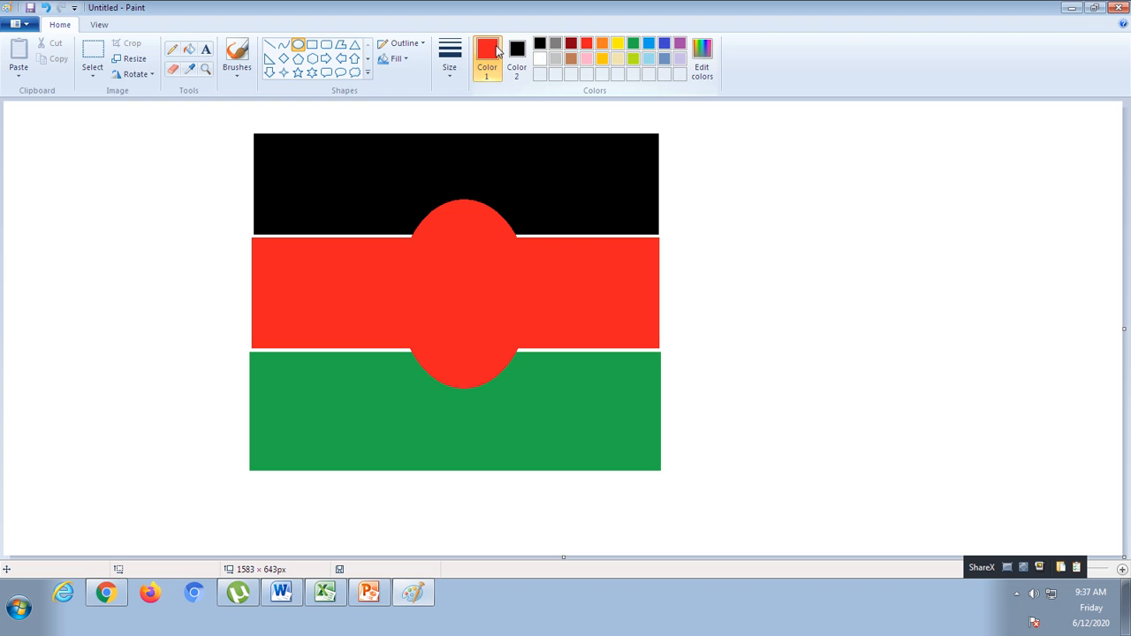
click(540, 44)
drag(408, 241, 432, 346)
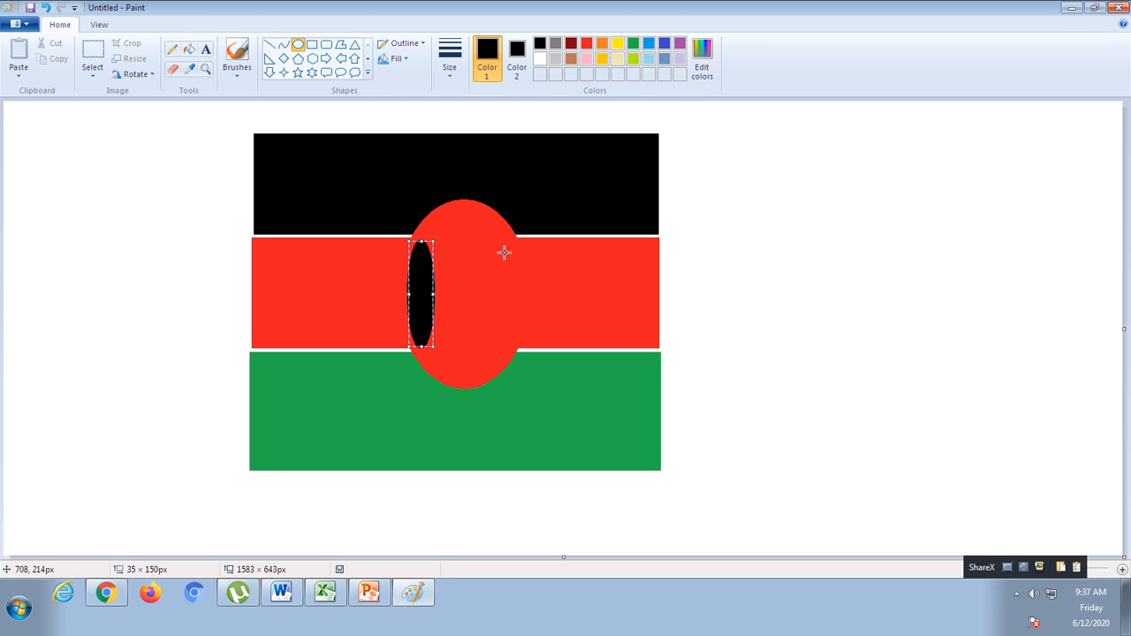
drag(502, 234, 524, 344)
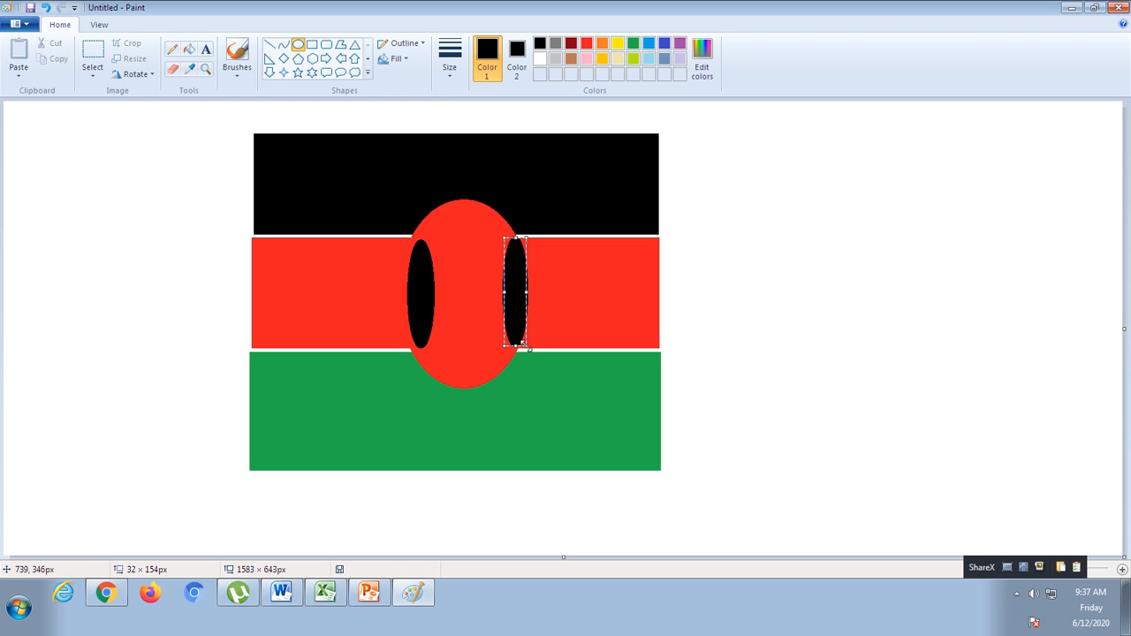
click(192, 184)
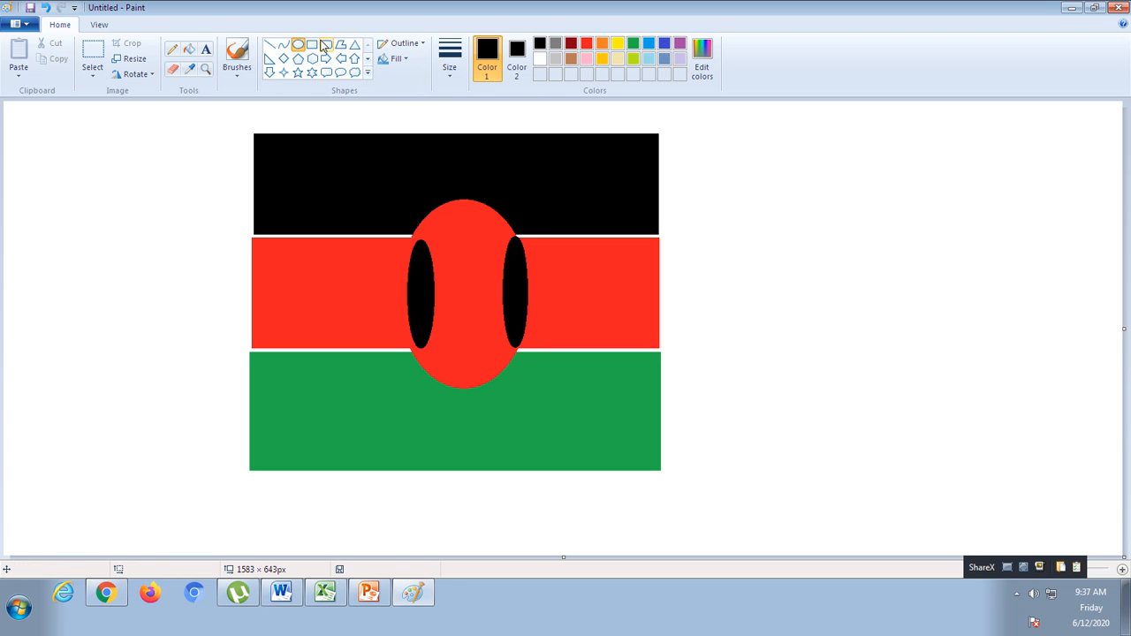
- Draw solid white upright ellipses at the shield's top, about 31 × 85 px, and bottom, about 32 × 71 px
click(540, 59)
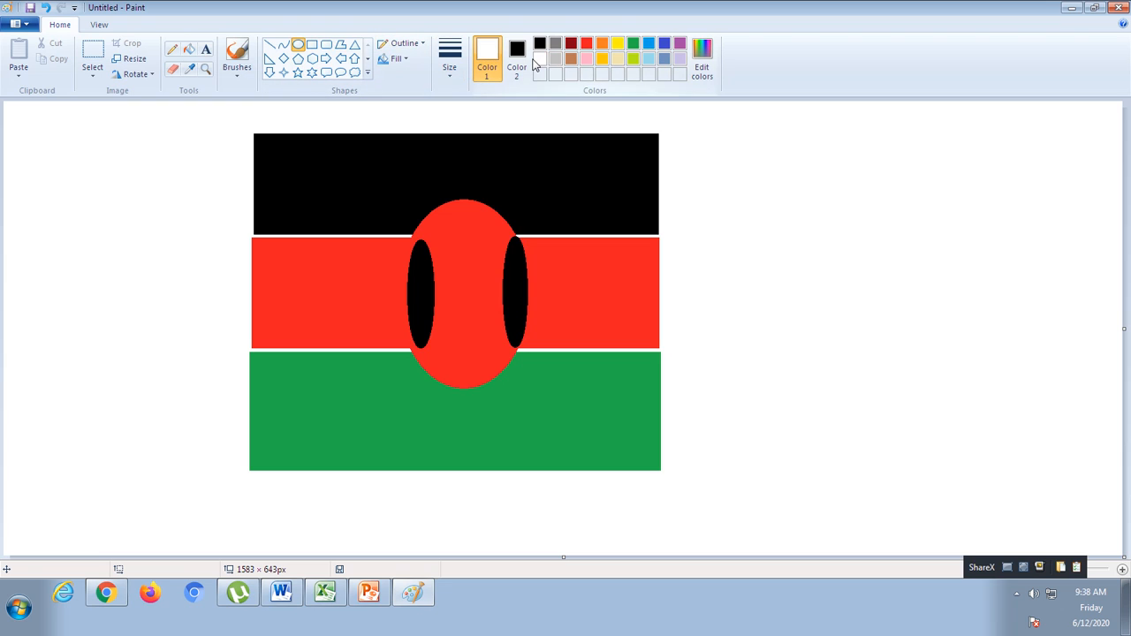
drag(455, 204, 477, 248)
click(44, 8)
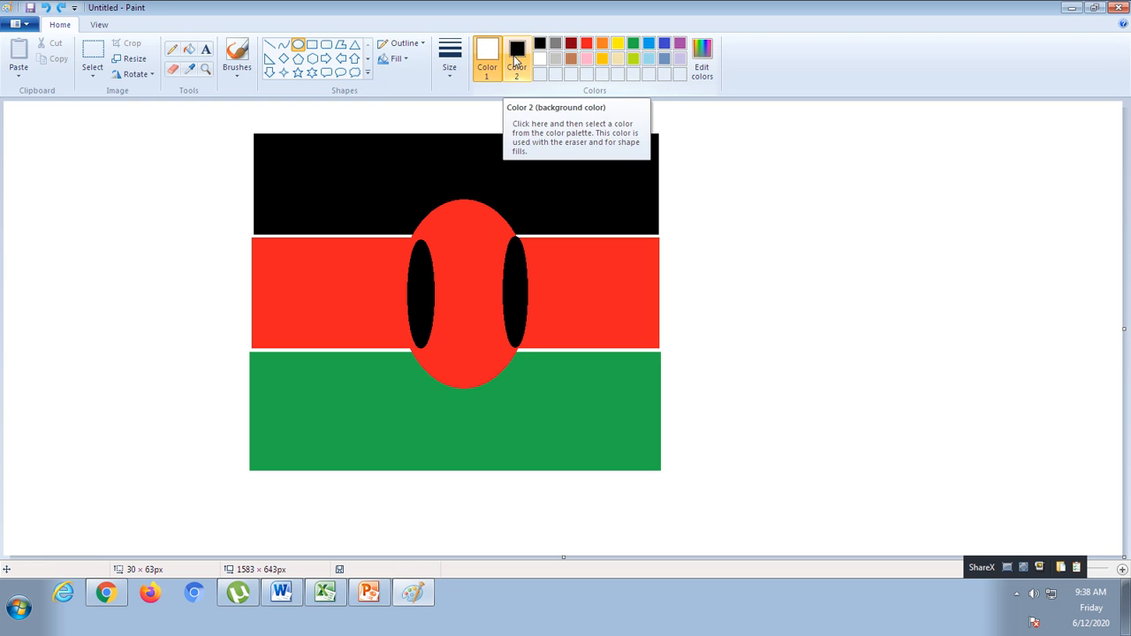
click(517, 59)
click(540, 58)
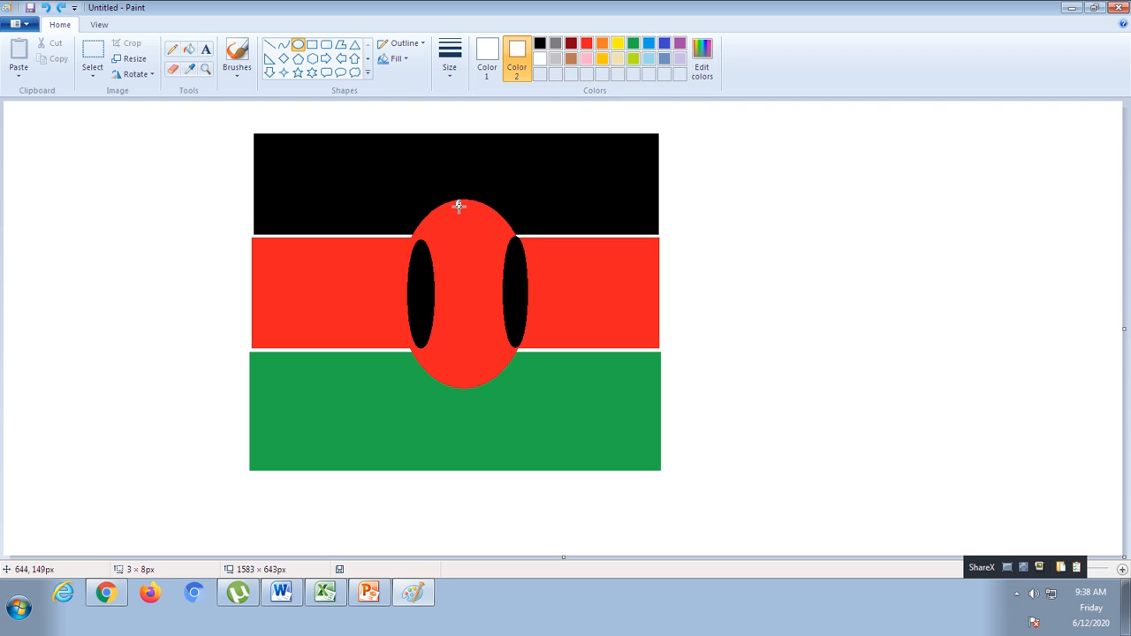
drag(459, 206, 480, 262)
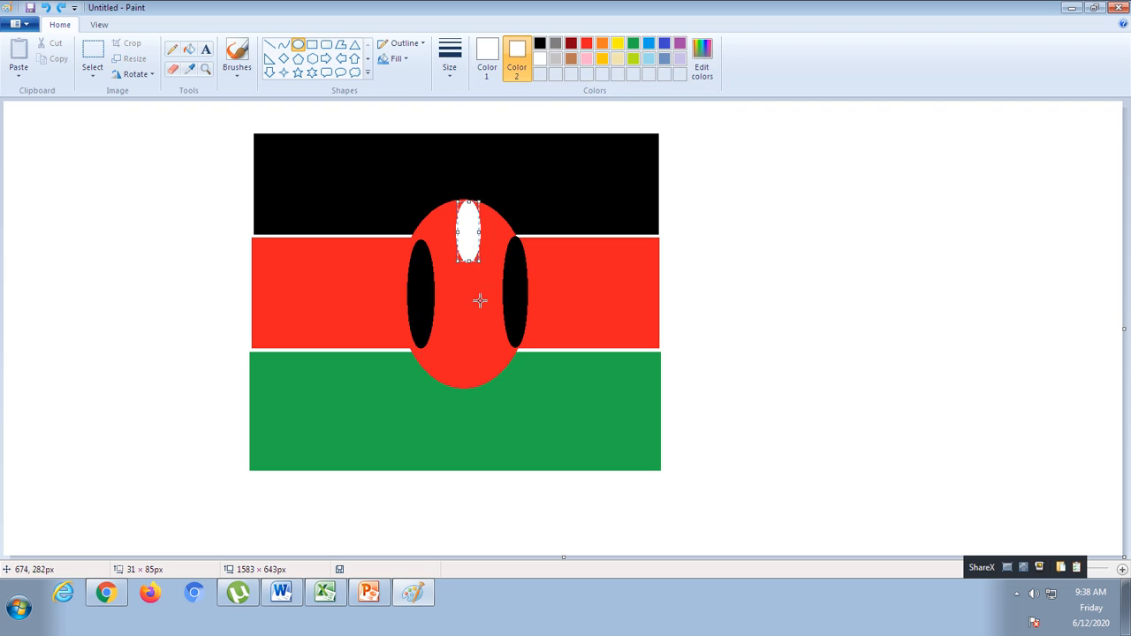
drag(457, 332, 480, 383)
- Draw four white diagonal lines outward from the shield, two into the black stripe and two into the green stripe, as spears
click(270, 48)
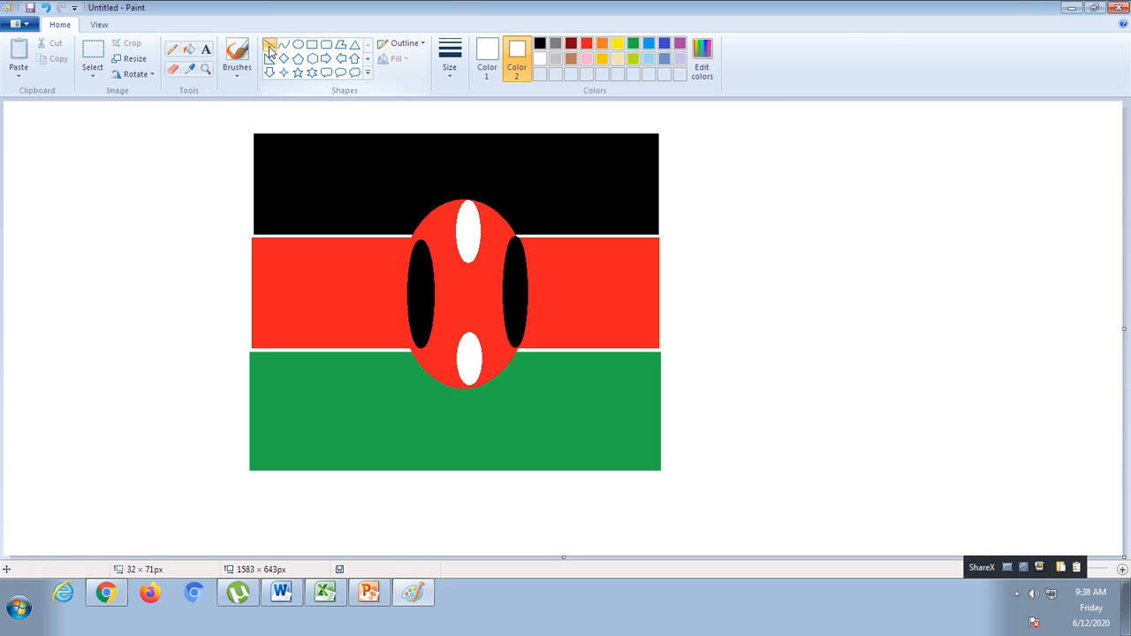
drag(516, 237, 556, 183)
drag(414, 235, 374, 195)
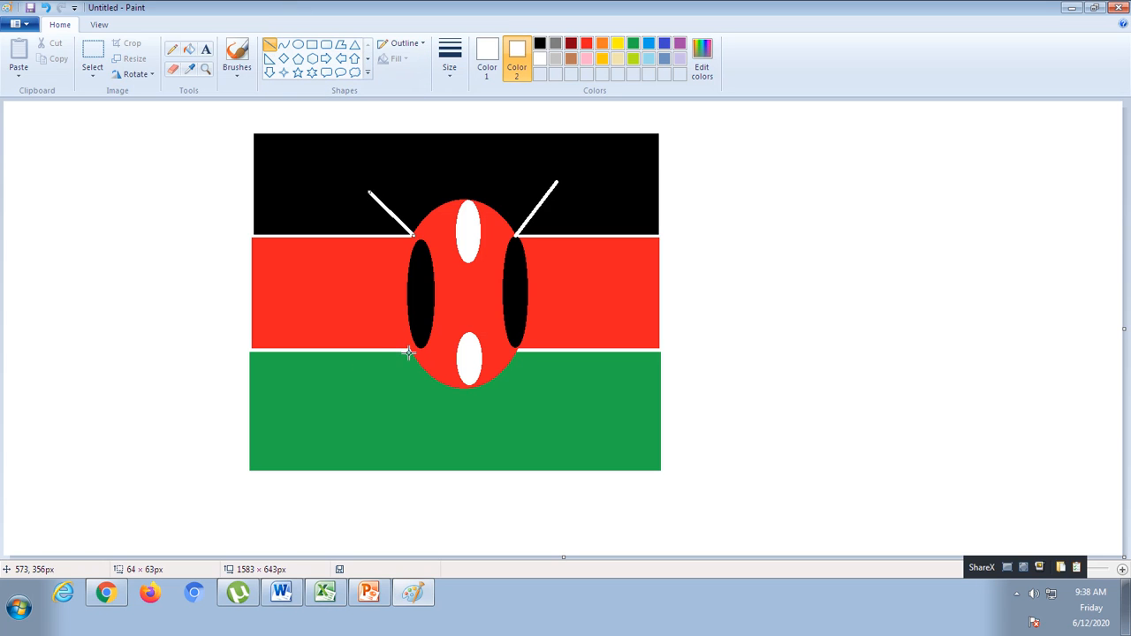
drag(411, 353, 394, 395)
drag(515, 353, 548, 395)
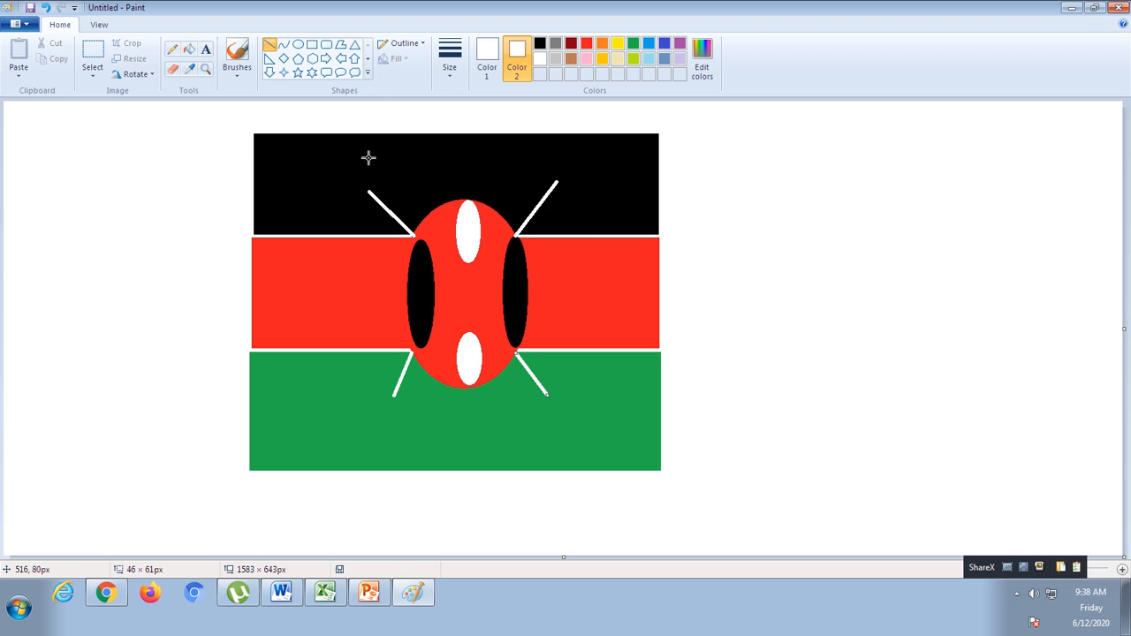
- Draw two short white lines at the tip of each upper spear in the black stripe to form arrowheads
click(271, 46)
drag(368, 190, 371, 201)
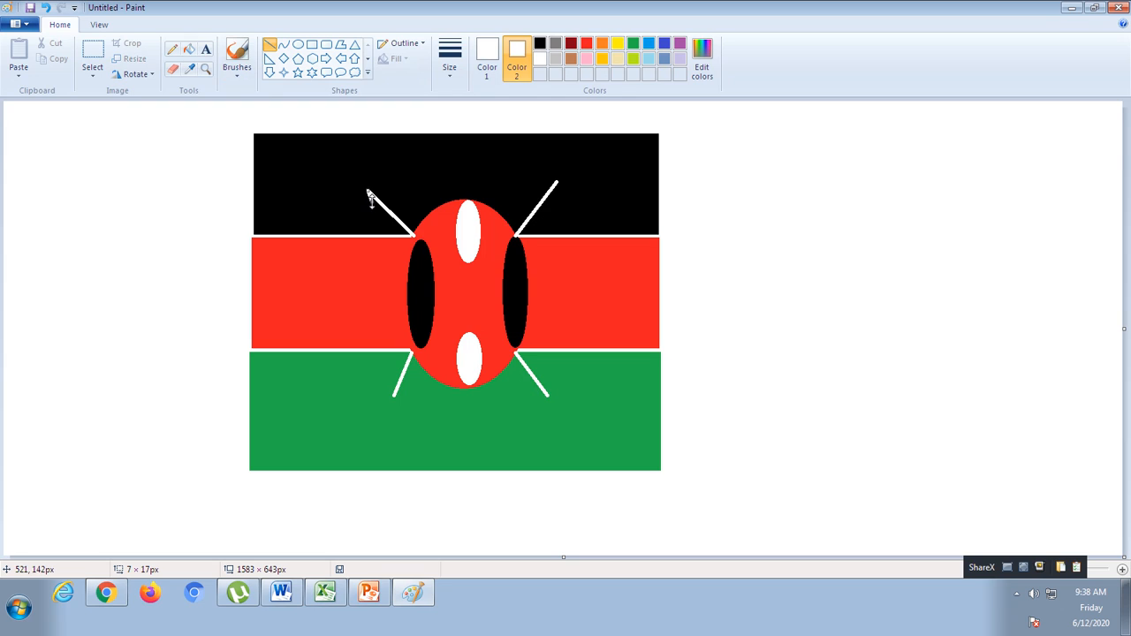
click(271, 46)
drag(368, 190, 381, 195)
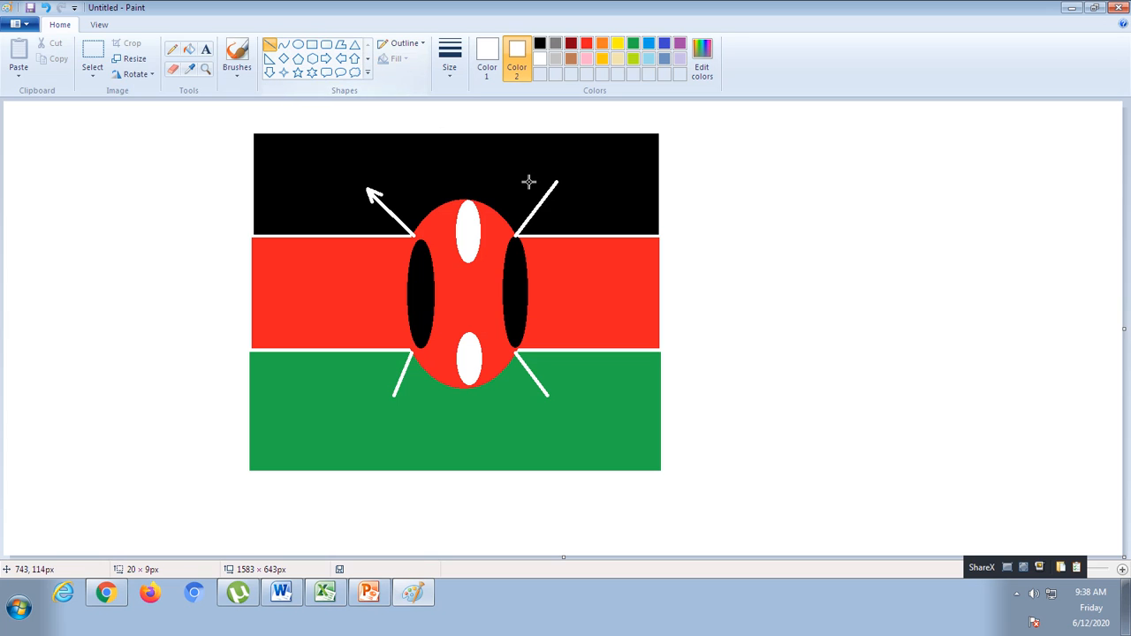
drag(545, 185, 556, 181)
click(570, 198)
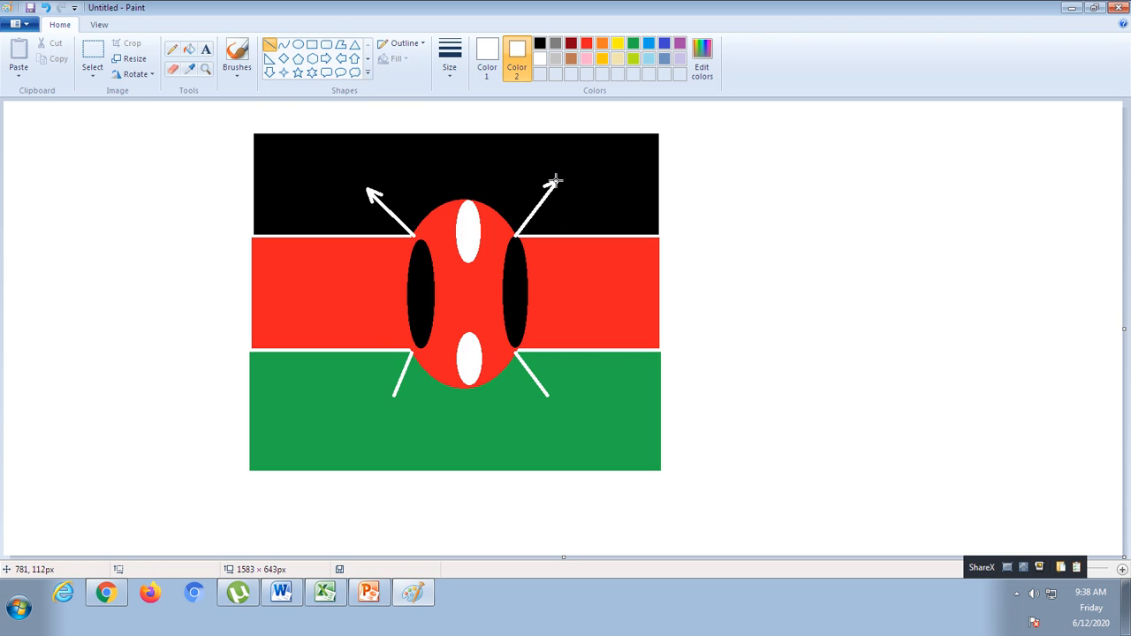
drag(556, 183, 556, 198)
- Add a text box of about 614 × 106 px below the green stripe and enter "kenya" in black
click(206, 50)
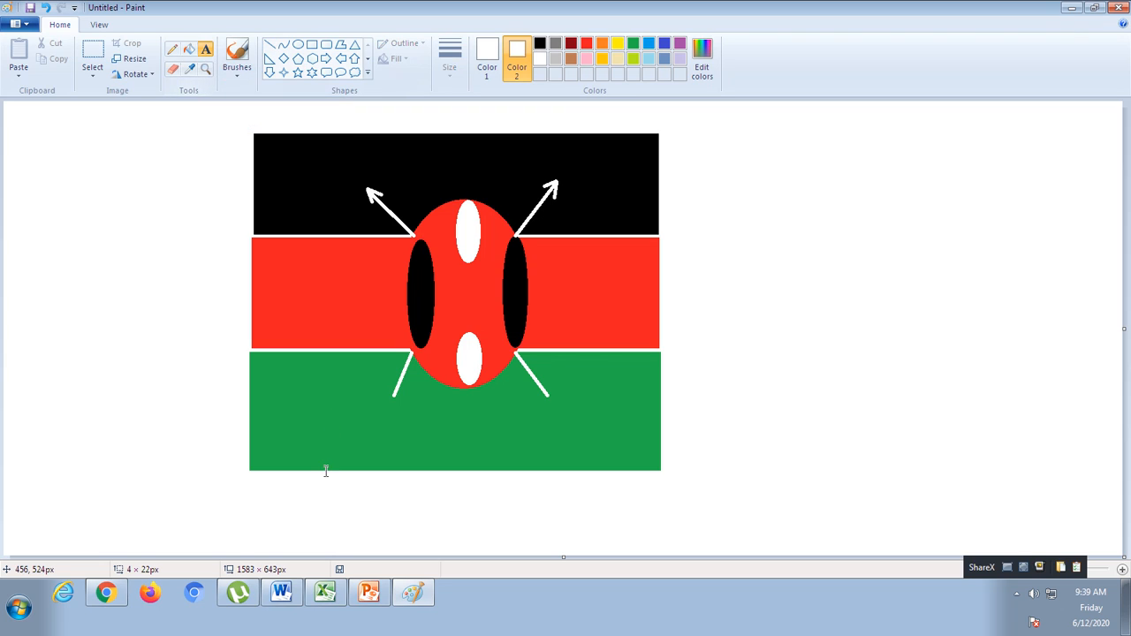
drag(249, 479, 678, 550)
click(709, 456)
drag(246, 476, 682, 551)
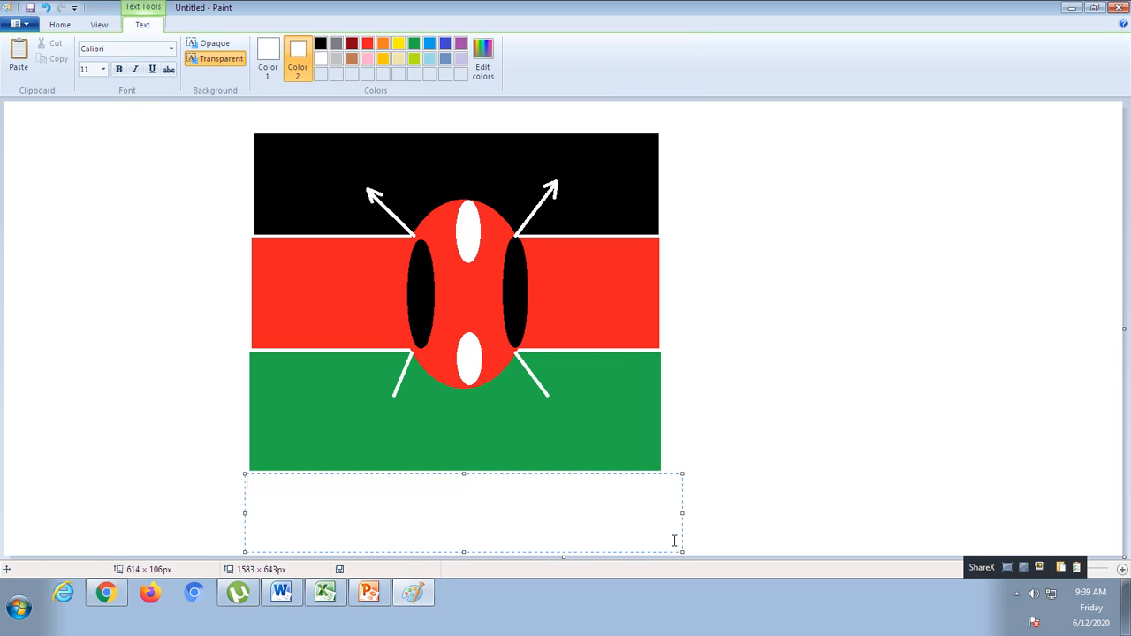
click(267, 62)
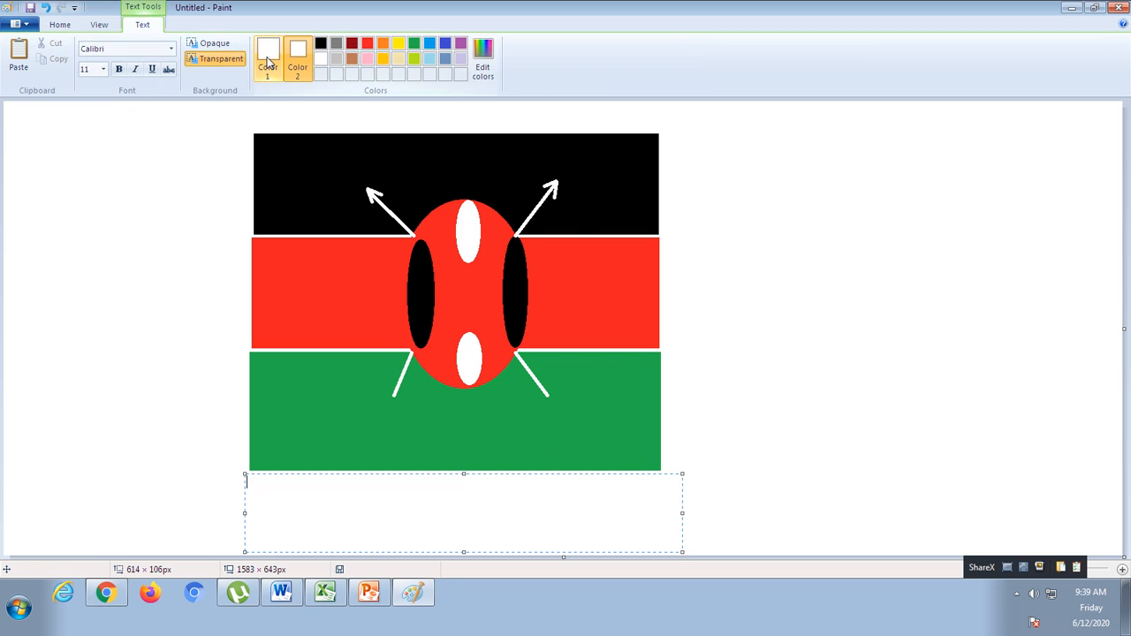
click(297, 55)
click(269, 55)
click(271, 52)
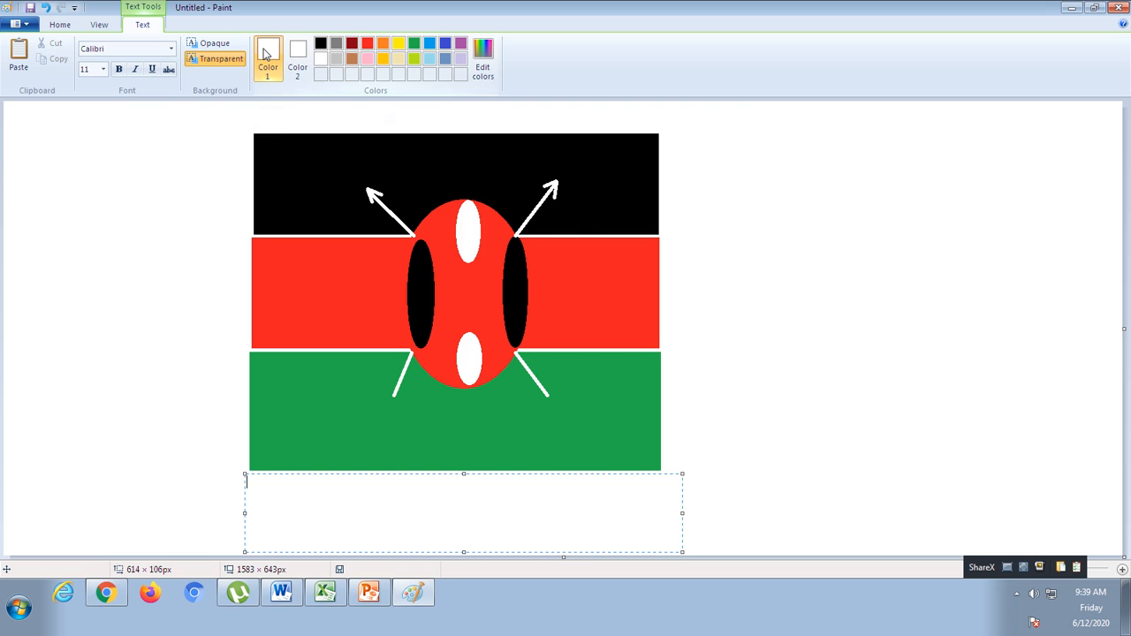
click(321, 44)
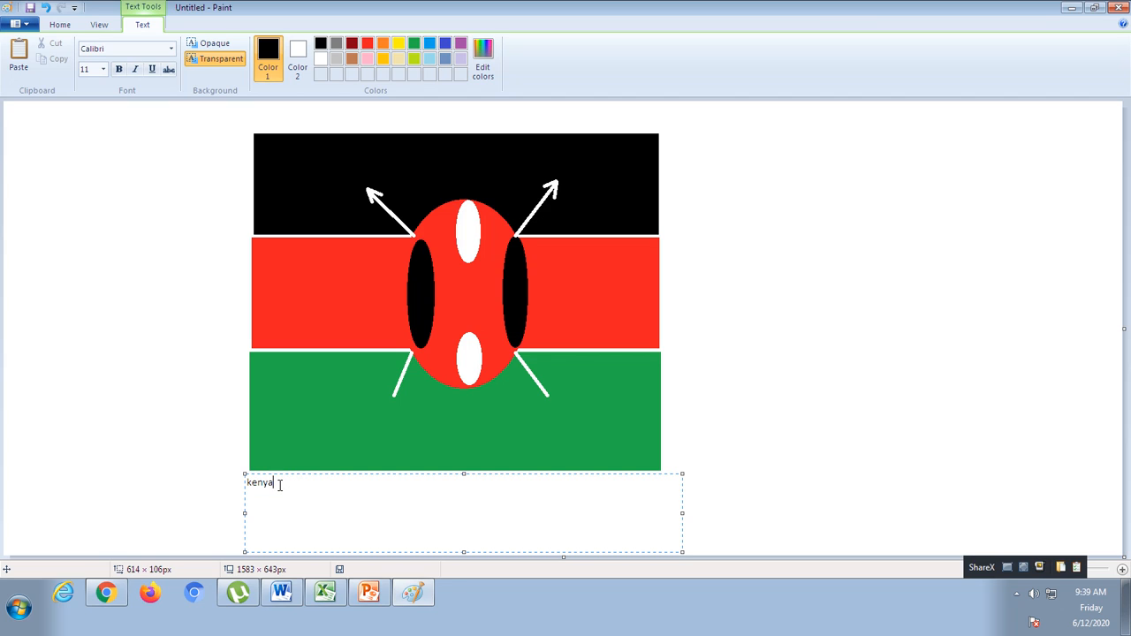
- Set the font size of the "kenya" caption to 72
drag(270, 486, 240, 482)
click(104, 74)
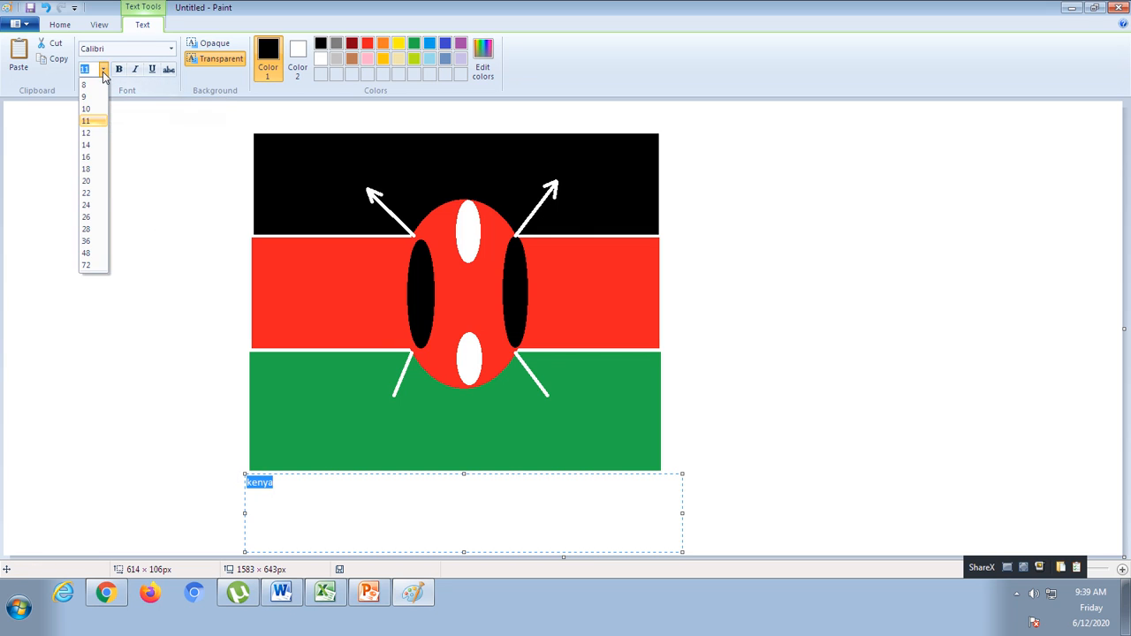
click(92, 266)
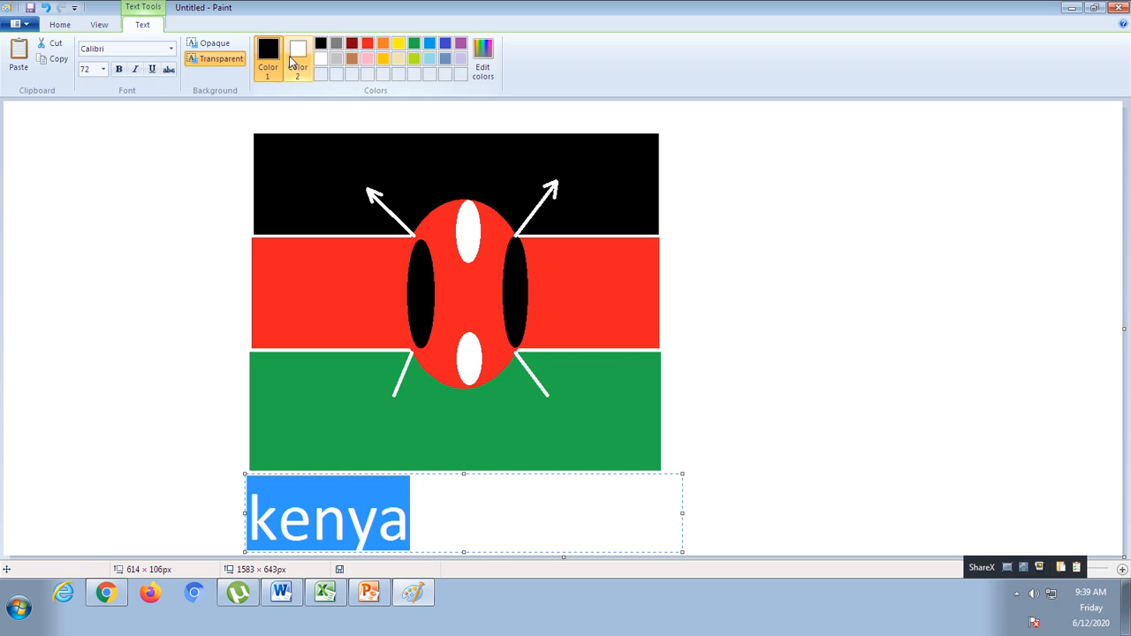
- Recolour the "kenya" caption red and place it on the canvas
click(422, 526)
drag(422, 527, 243, 505)
click(419, 513)
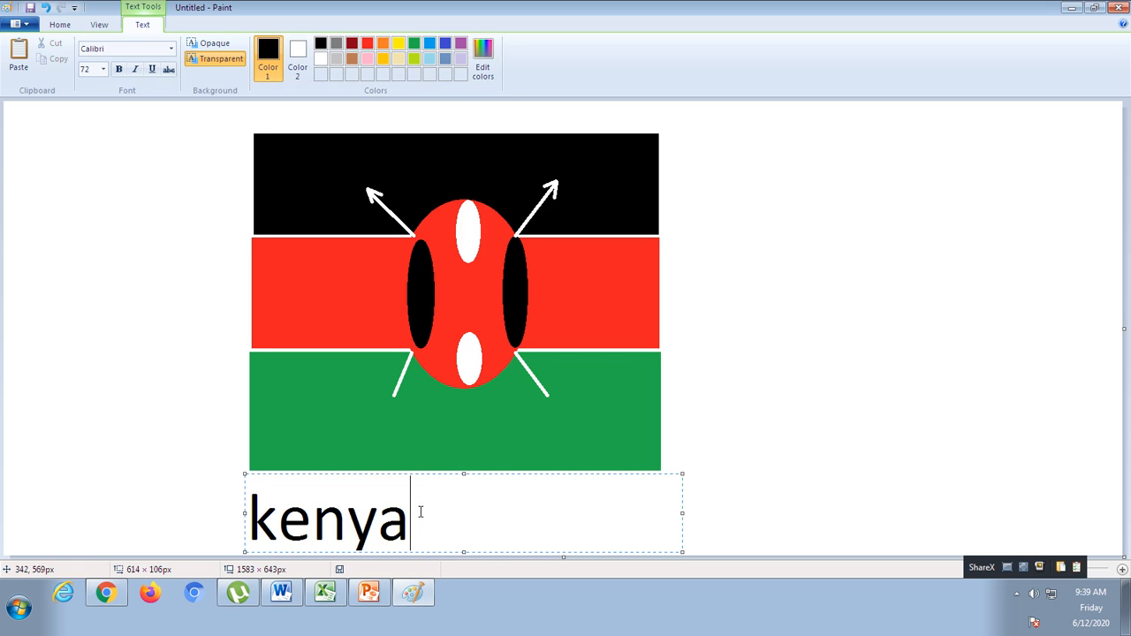
double_click(400, 513)
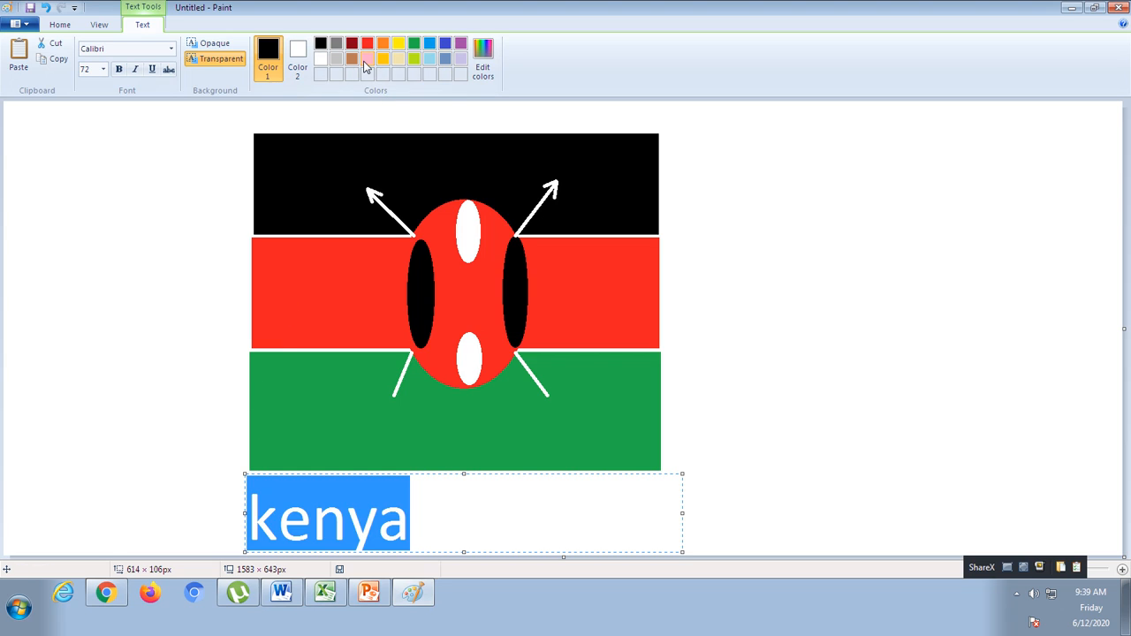
click(367, 46)
click(431, 526)
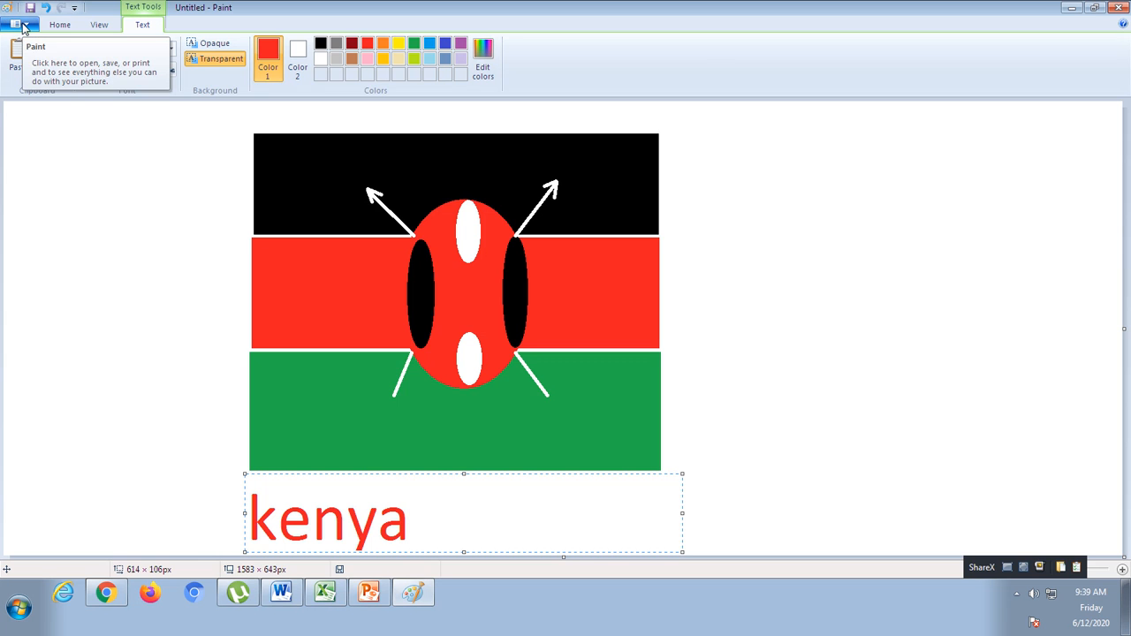
click(69, 150)
- Save the flag drawing to the Desktop as a PNG named kenya and close Paint
click(18, 24)
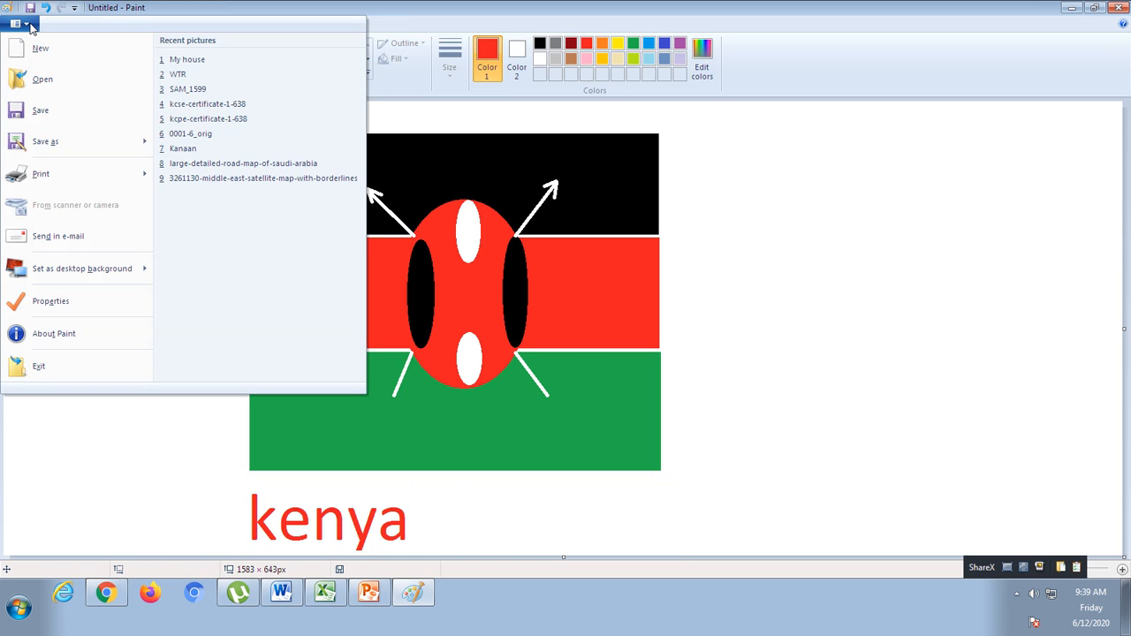
click(47, 145)
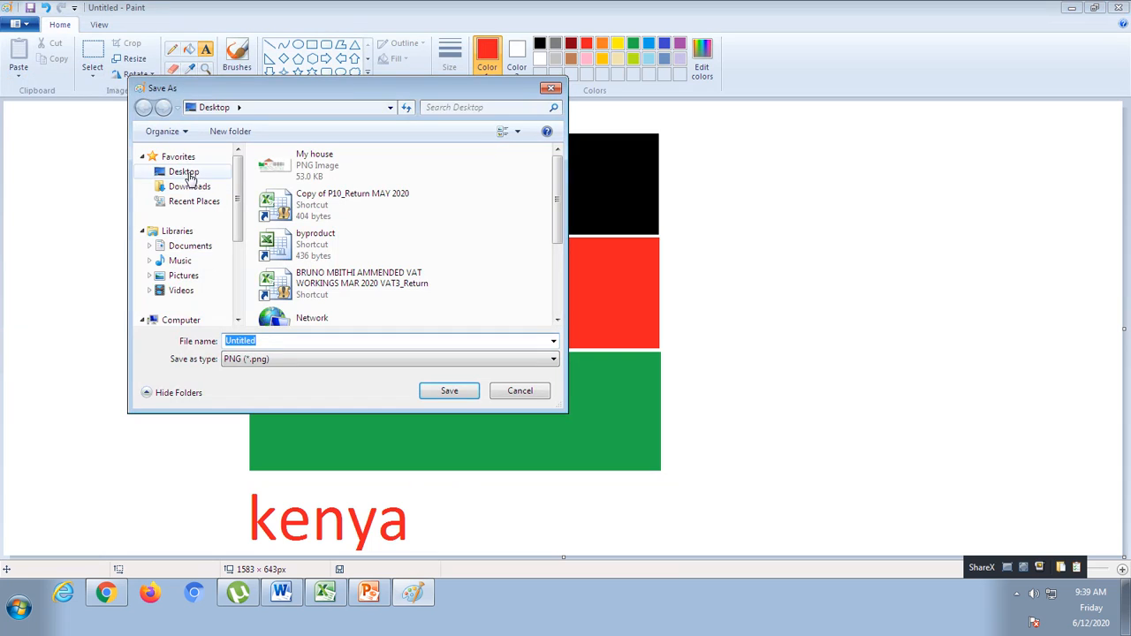
click(184, 173)
drag(277, 341, 191, 338)
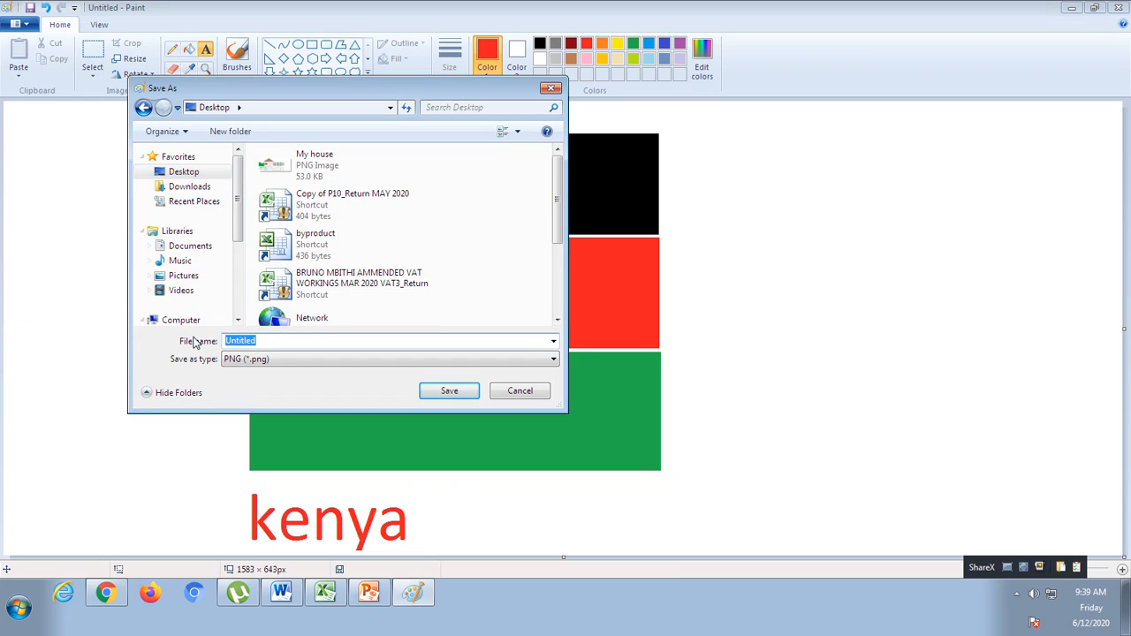
text(kenya)
click(447, 393)
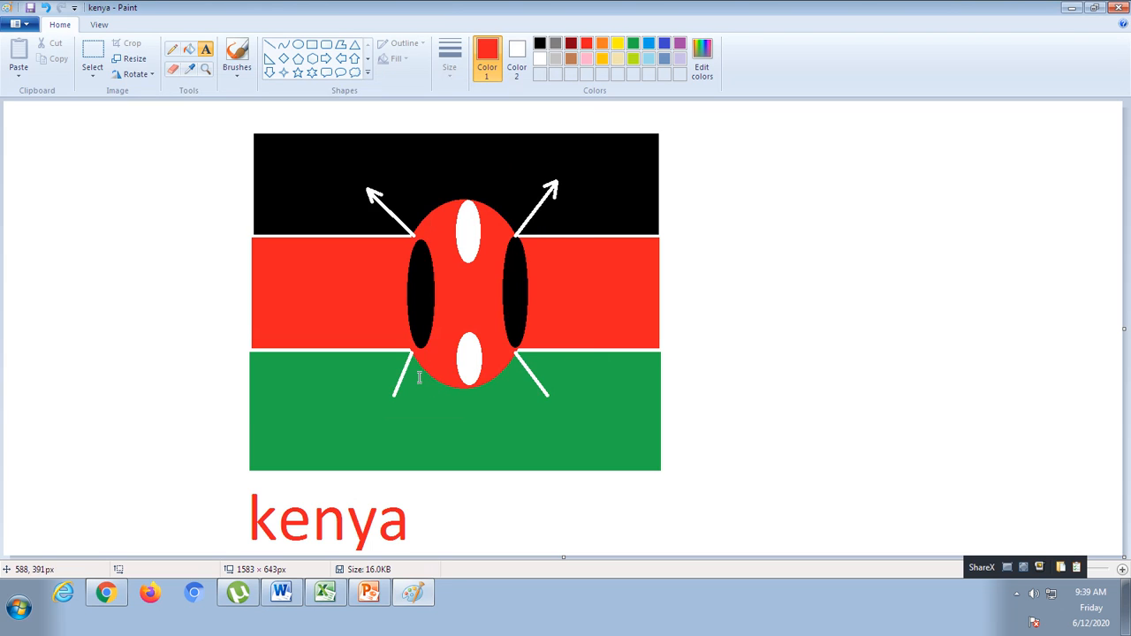
click(1118, 7)
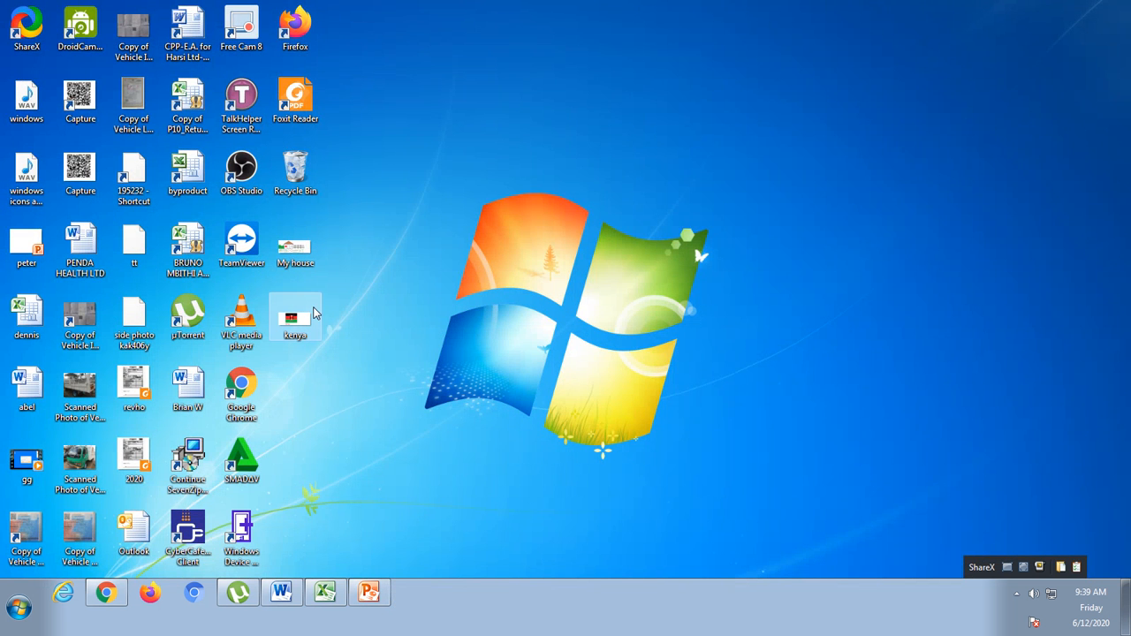